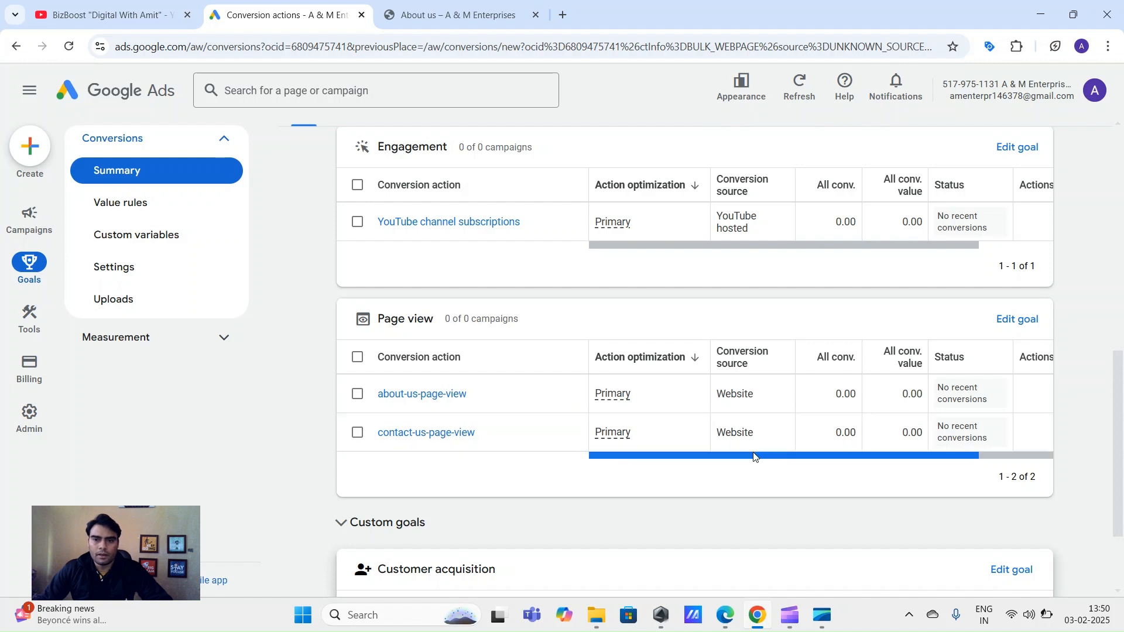
Start a new conversion action from the conversions Summary page and choose website as the kind of conversion to track
{"action": "left_click_drag", "start_coordinate": [755, 458], "coordinate": [809, 462]}
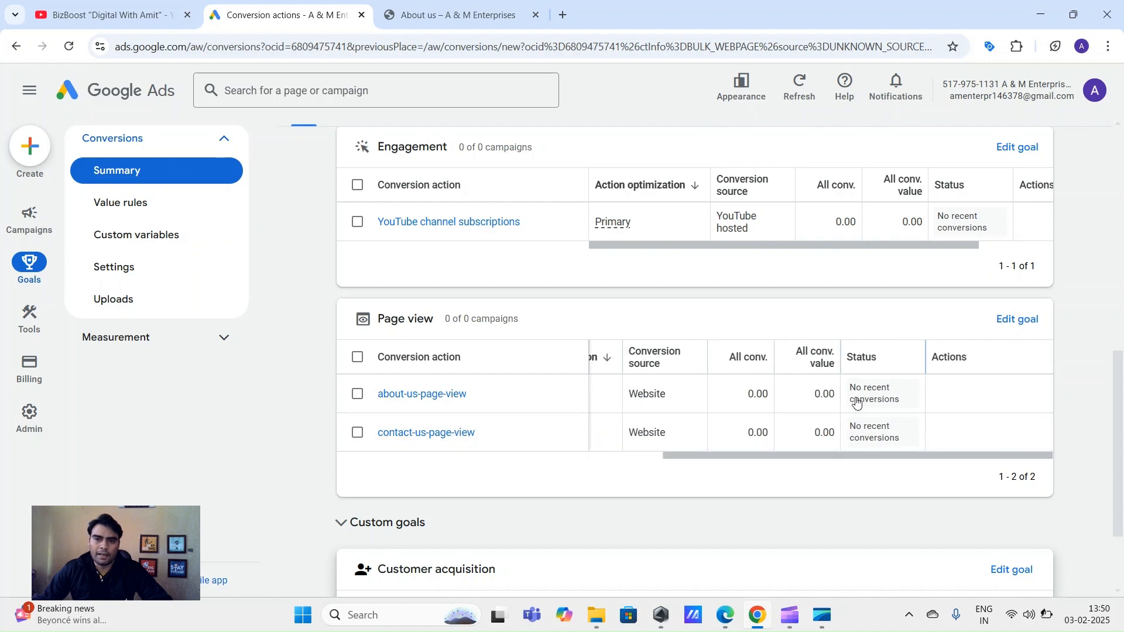
{"action": "scroll", "coordinate": [1123, 435], "scroll_direction": "up", "scroll_amount": 3}
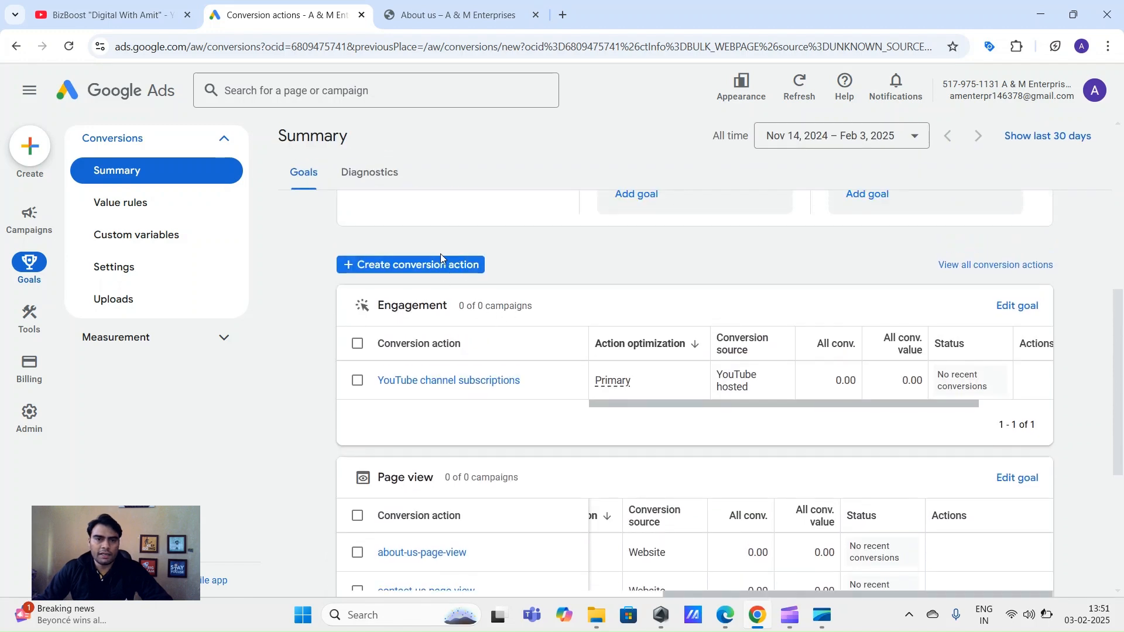
{"action": "scroll", "coordinate": [842, 320], "scroll_direction": "down", "scroll_amount": 1}
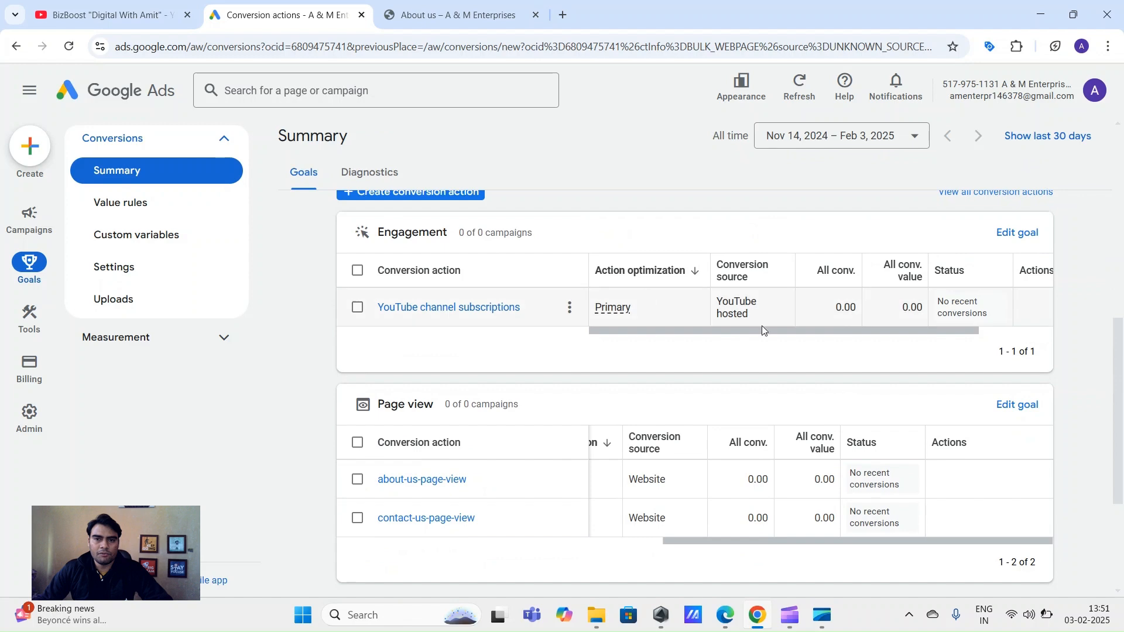
{"action": "scroll", "coordinate": [836, 324], "scroll_direction": "up", "scroll_amount": 1}
{"action": "left_click", "coordinate": [428, 266]}
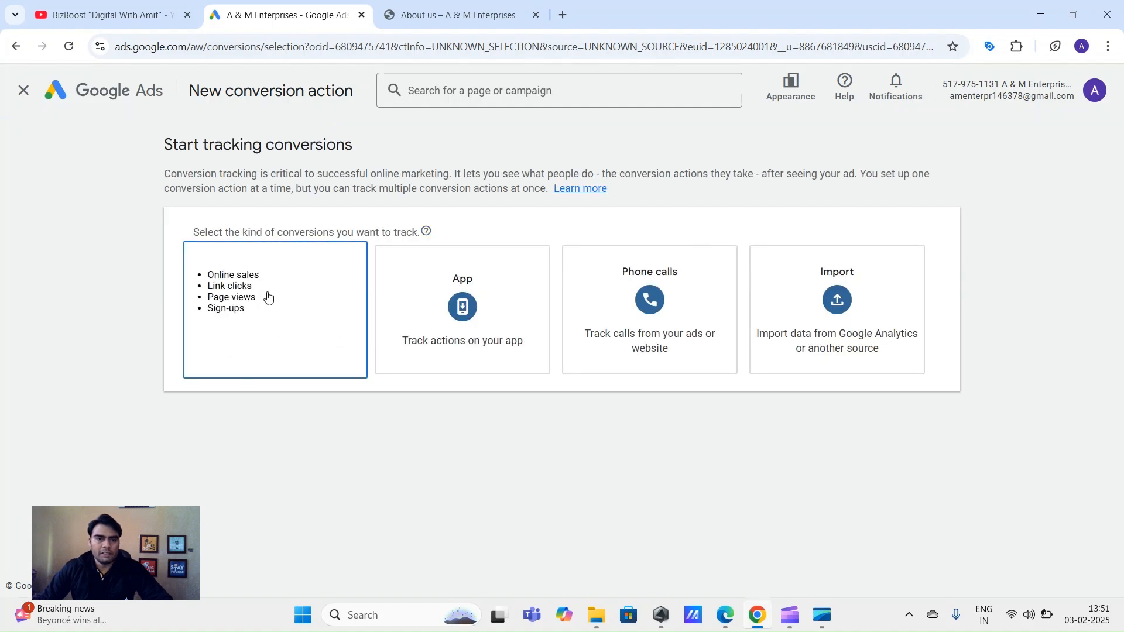
{"action": "left_click", "coordinate": [269, 297]}
{"action": "left_click", "coordinate": [347, 302]}
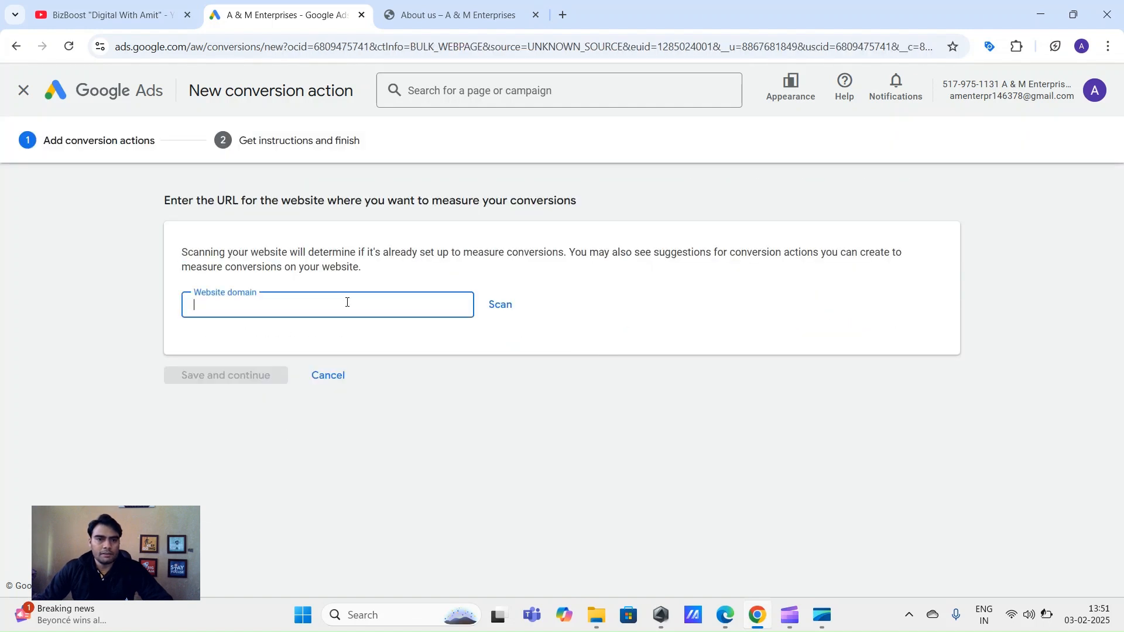
{"action": "left_click", "coordinate": [463, 14]}
{"action": "left_click_drag", "start_coordinate": [205, 47], "coordinate": [1, 42]}
{"action": "key", "text": "ctrl+c"}
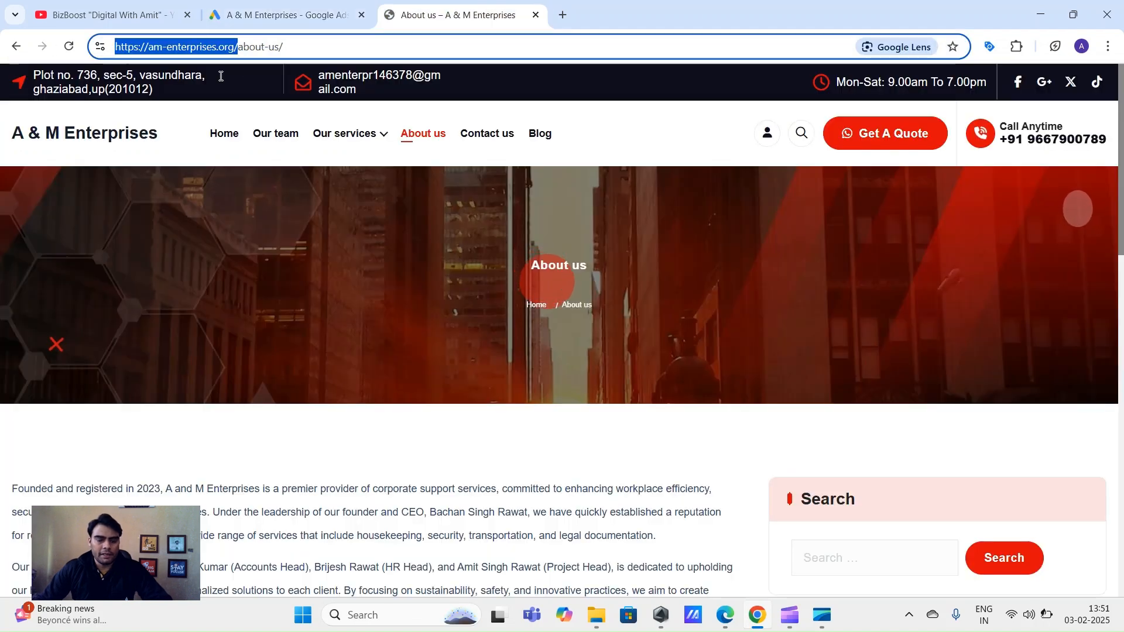
{"action": "left_click", "coordinate": [281, 14]}
{"action": "key", "text": "ctrl+v"}
{"action": "left_click", "coordinate": [499, 303]}
Examine the two ways of creating conversion actions: from Web and App events, and manually using code
{"action": "scroll", "coordinate": [983, 308], "scroll_direction": "up", "scroll_amount": 3}
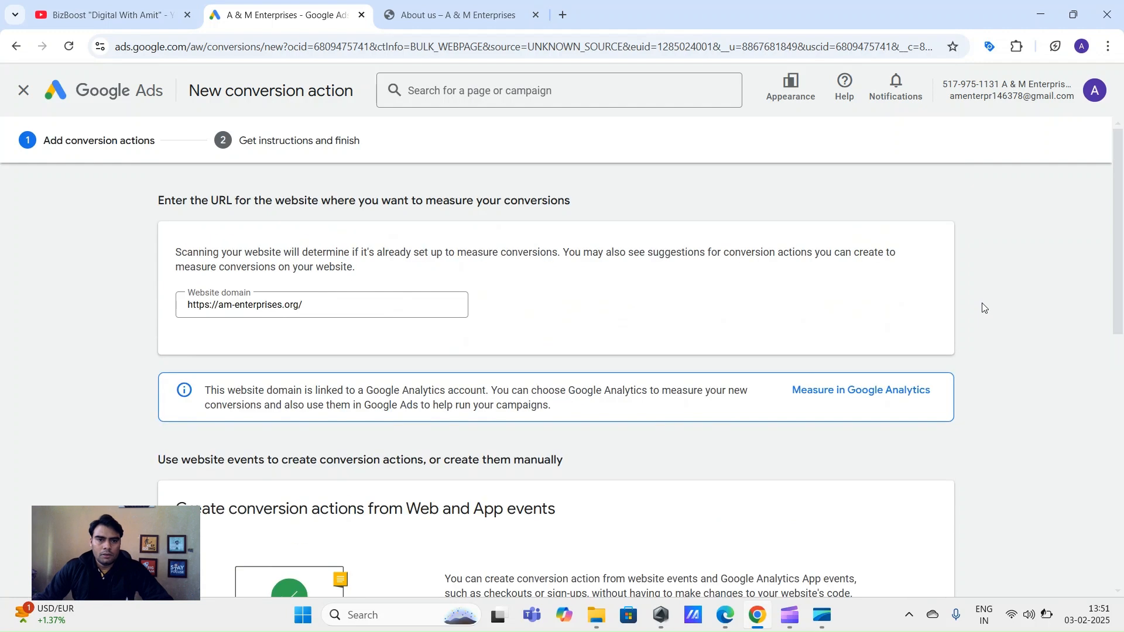
{"action": "scroll", "coordinate": [1121, 393], "scroll_direction": "down", "scroll_amount": 4}
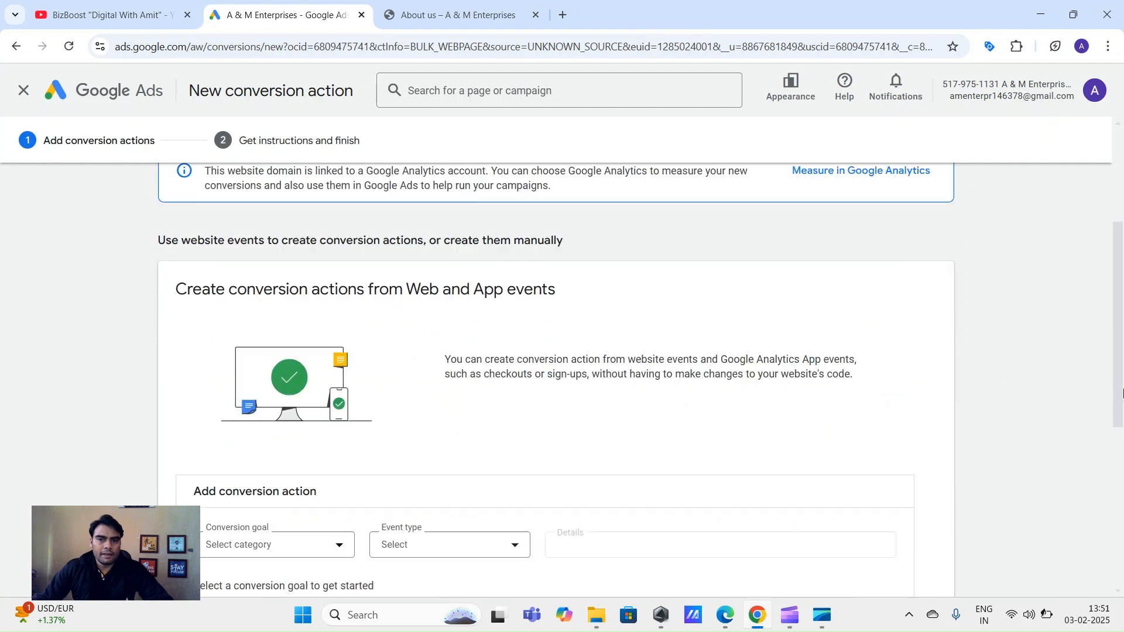
{"action": "scroll", "coordinate": [1121, 394], "scroll_direction": "down", "scroll_amount": 1}
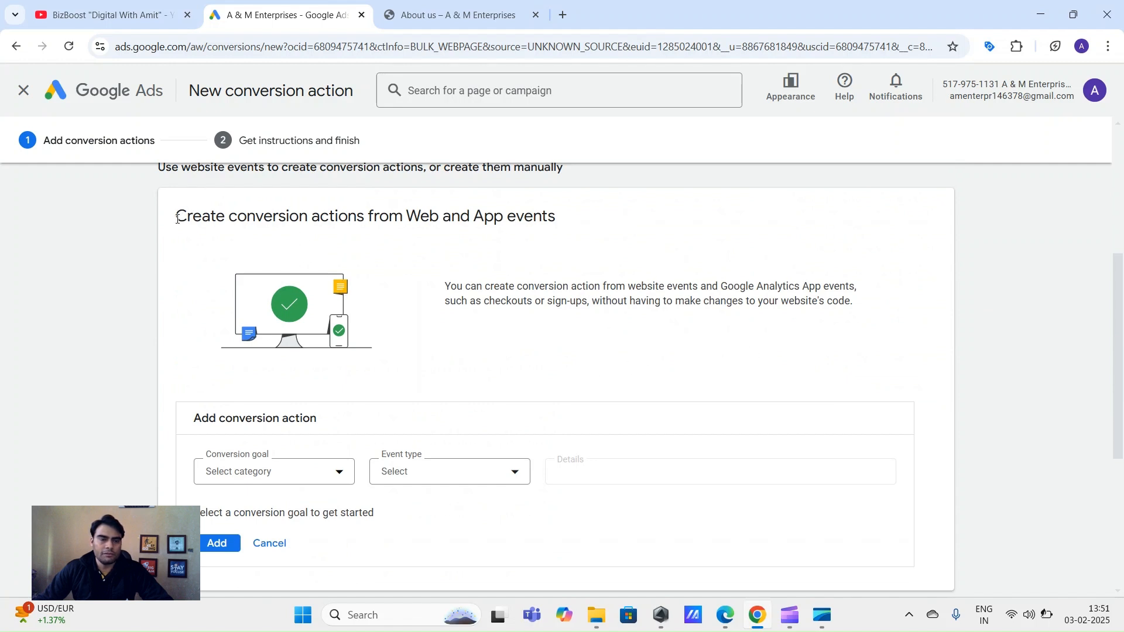
{"action": "left_click_drag", "start_coordinate": [178, 218], "coordinate": [569, 219]}
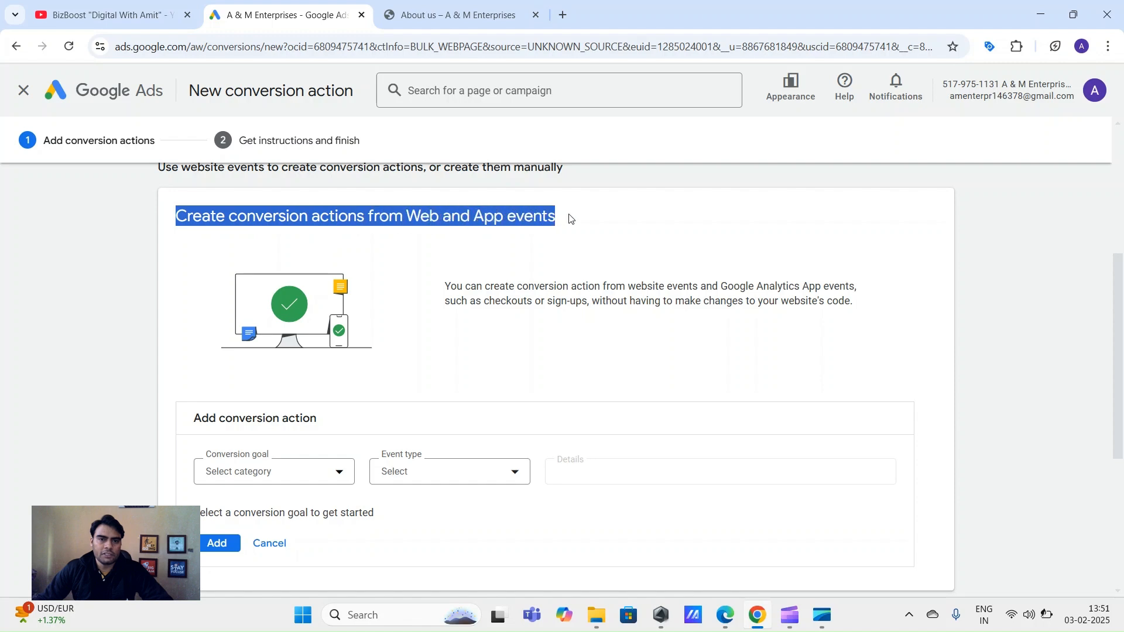
{"action": "left_click", "coordinate": [1011, 269]}
{"action": "scroll", "coordinate": [907, 347], "scroll_direction": "down", "scroll_amount": 4}
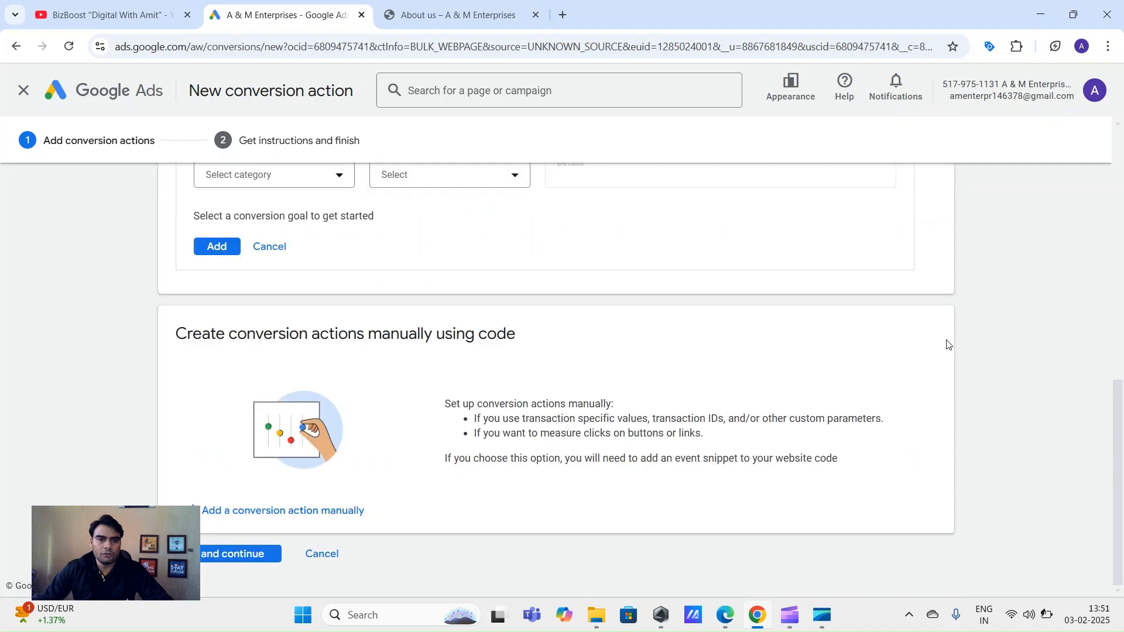
{"action": "left_click_drag", "start_coordinate": [175, 337], "coordinate": [514, 337]}
{"action": "left_click", "coordinate": [1041, 363]}
{"action": "scroll", "coordinate": [1040, 423], "scroll_direction": "up", "scroll_amount": 4}
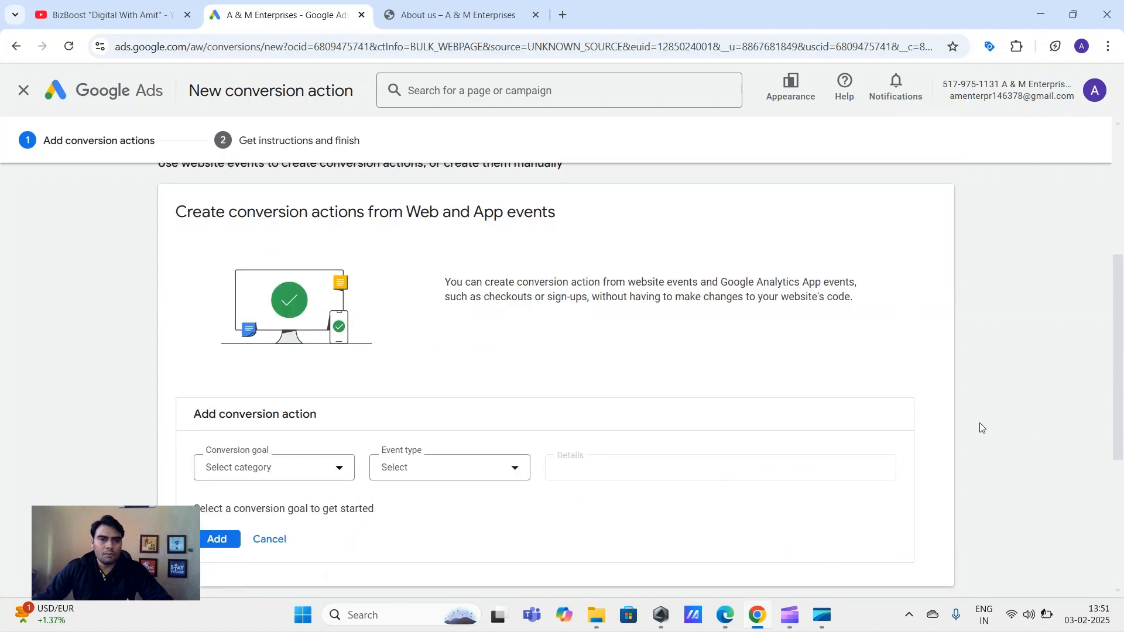
{"action": "scroll", "coordinate": [456, 305], "scroll_direction": "up", "scroll_amount": 1}
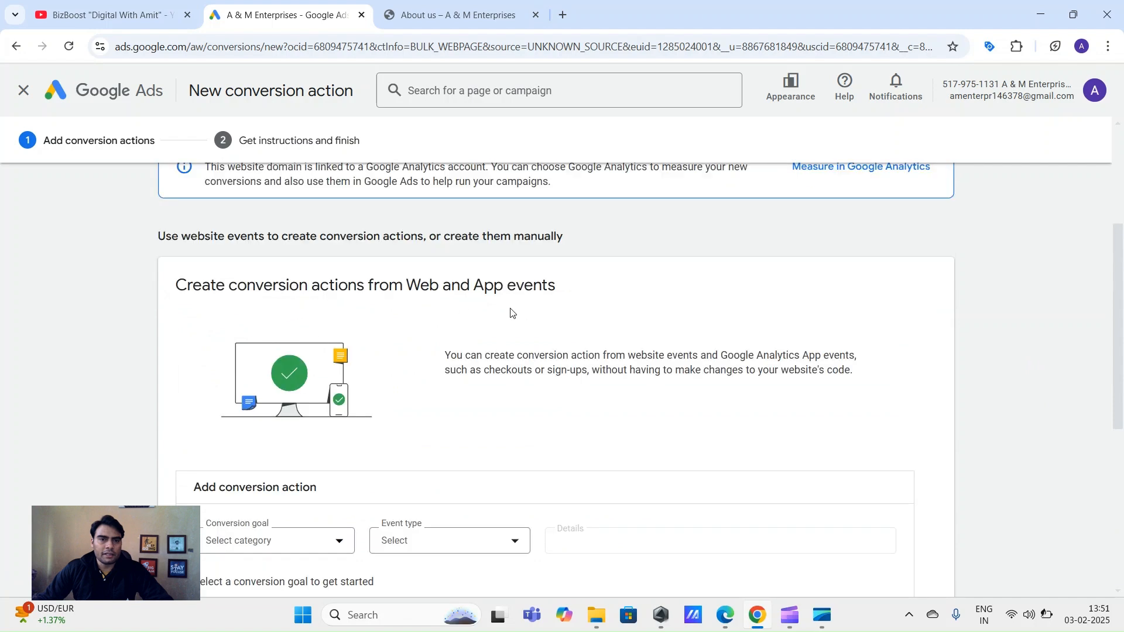
{"action": "scroll", "coordinate": [596, 309], "scroll_direction": "down", "scroll_amount": 1}
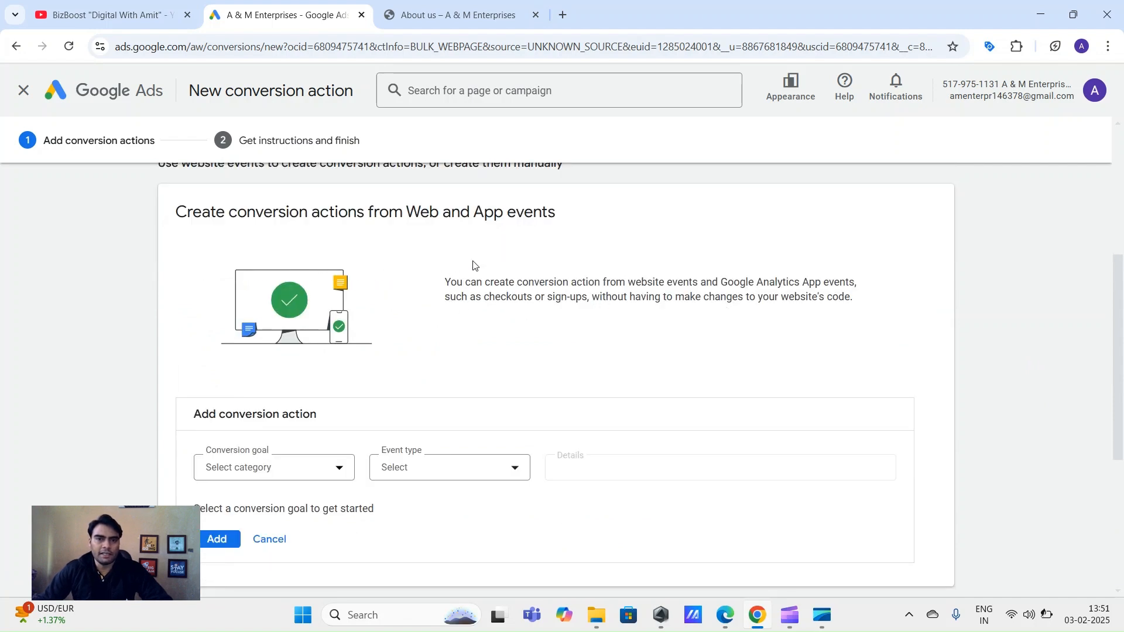
{"action": "scroll", "coordinate": [259, 352], "scroll_direction": "down", "scroll_amount": 5}
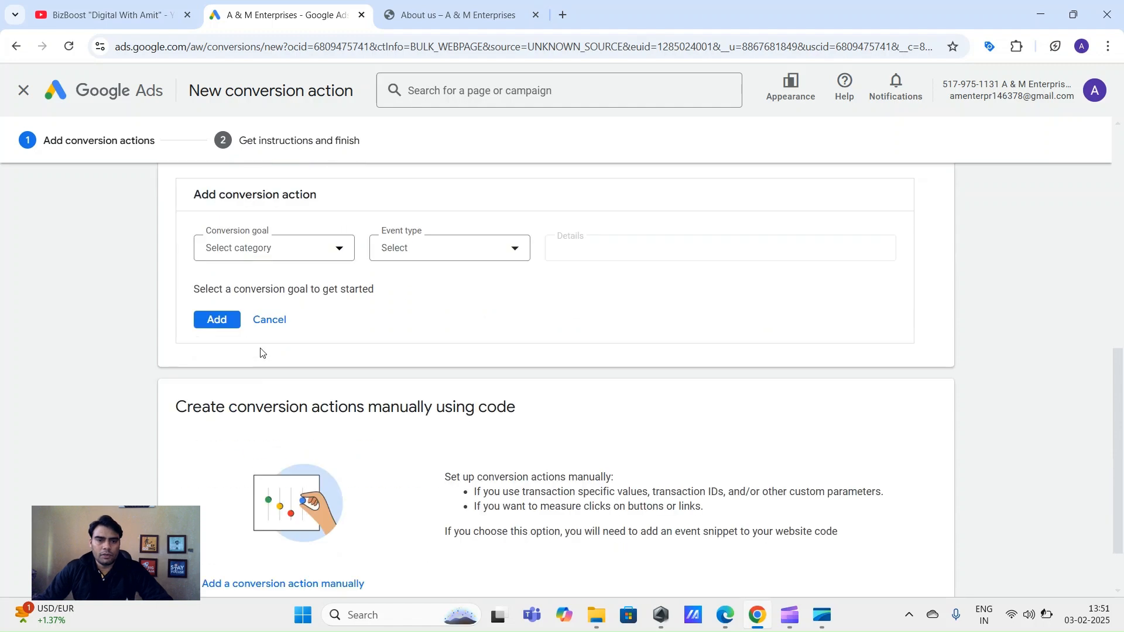
{"action": "scroll", "coordinate": [387, 412], "scroll_direction": "up", "scroll_amount": 6}
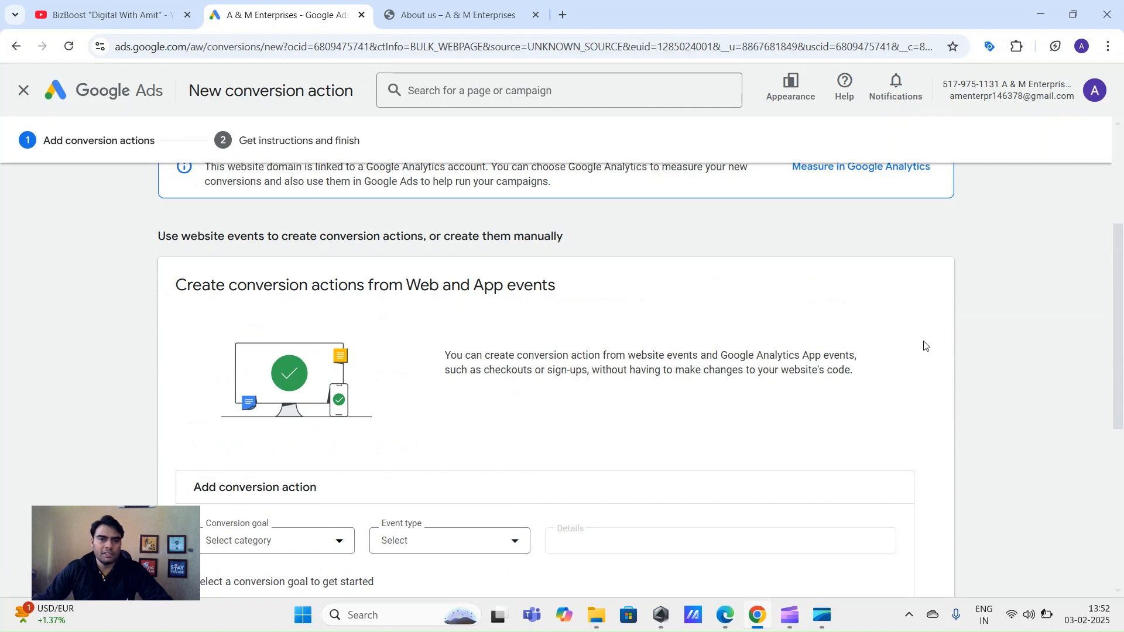
{"action": "scroll", "coordinate": [918, 352], "scroll_direction": "down", "scroll_amount": 1}
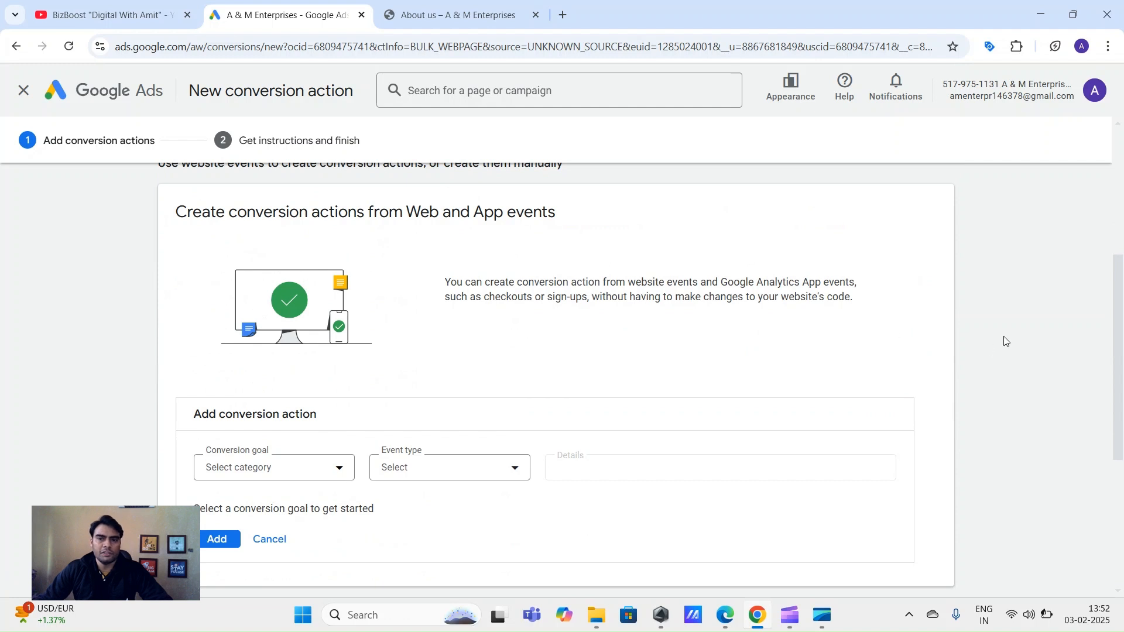
{"action": "mouse_move", "coordinate": [1123, 334]}
{"action": "left_mouse_down"}
{"action": "mouse_move", "coordinate": [1123, 320]}
{"action": "mouse_move", "coordinate": [1123, 332]}
{"action": "left_mouse_up"}
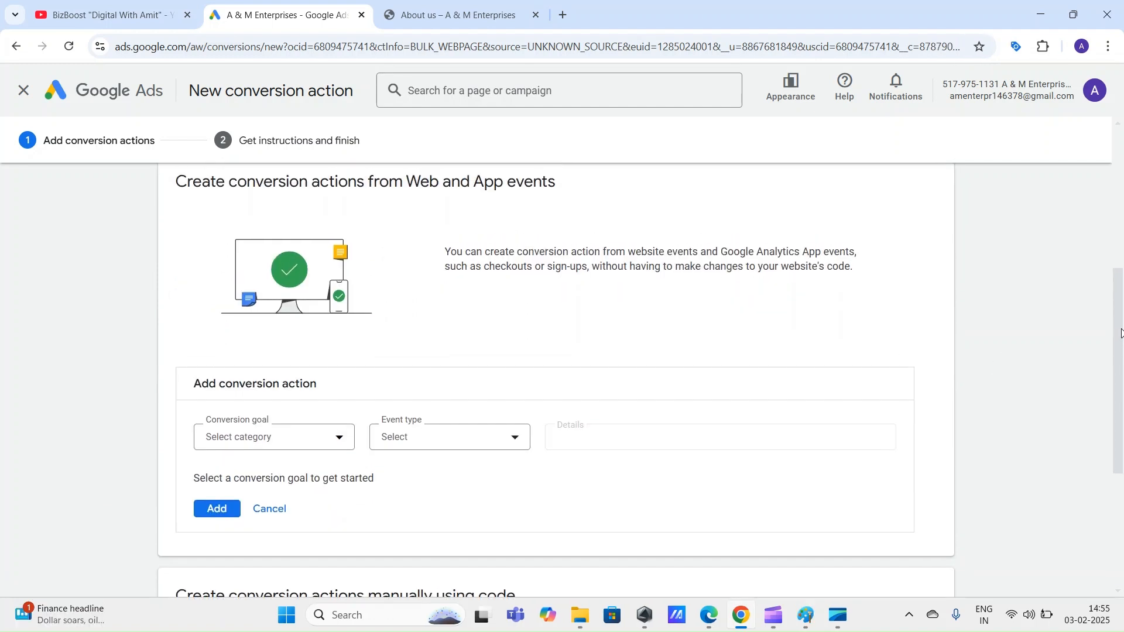
{"action": "mouse_move", "coordinate": [1123, 334]}
{"action": "left_mouse_down"}
{"action": "mouse_move", "coordinate": [1123, 354]}
{"action": "mouse_move", "coordinate": [1120, 328]}
{"action": "left_mouse_up"}
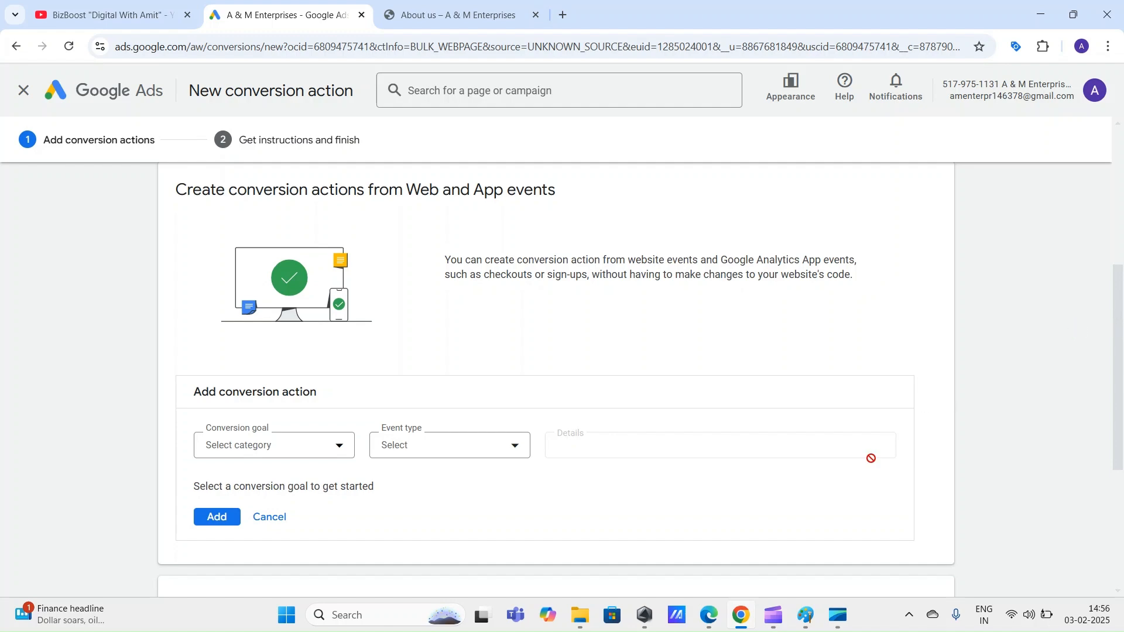
Switch to the Paint notes, underline "Page" in row 1 and "Form submission", and complete the arrow from "Event type" to "Goal"
{"action": "left_click", "coordinate": [807, 615]}
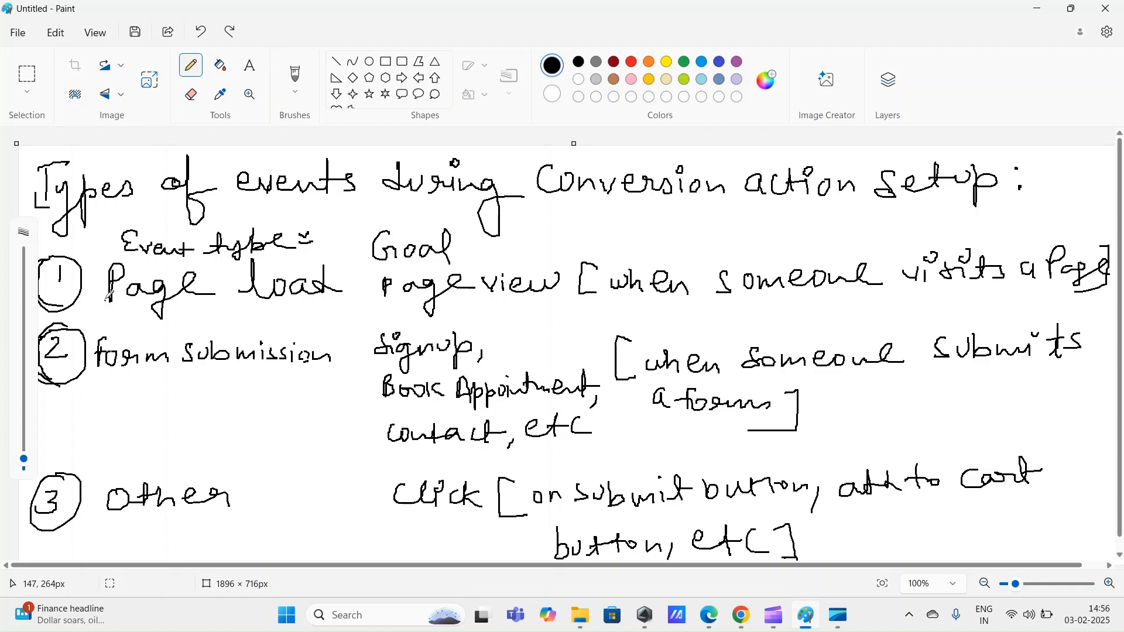
{"action": "left_click_drag", "start_coordinate": [97, 304], "coordinate": [224, 303]}
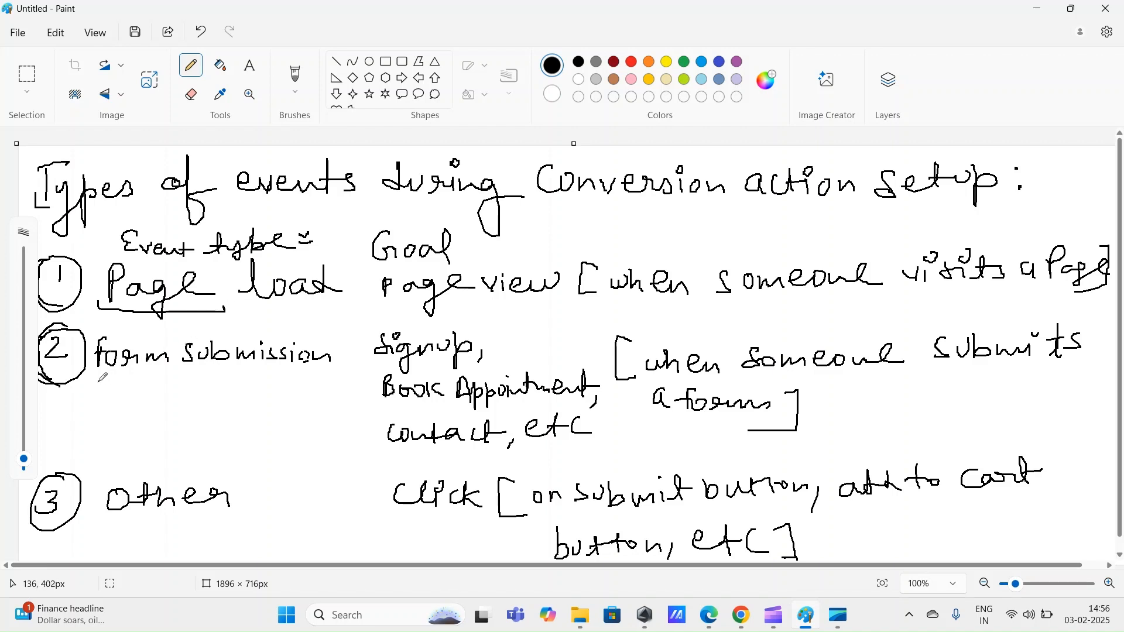
{"action": "mouse_move", "coordinate": [99, 380]}
{"action": "left_mouse_down"}
{"action": "mouse_move", "coordinate": [276, 386]}
{"action": "mouse_move", "coordinate": [273, 374]}
{"action": "left_mouse_up"}
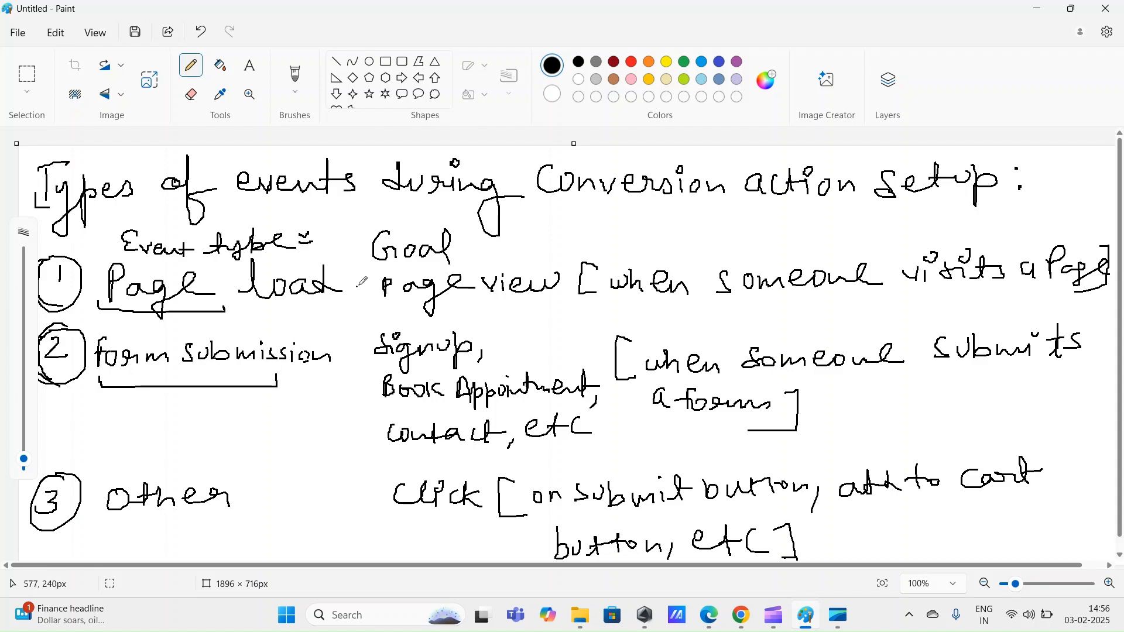
{"action": "mouse_move", "coordinate": [302, 236]}
{"action": "left_mouse_down"}
{"action": "mouse_move", "coordinate": [349, 231]}
{"action": "mouse_move", "coordinate": [347, 247]}
{"action": "left_mouse_up"}
Underline "Page view" and "load" in row 1 and handwrite "[Page visit]" beside the Goal heading
{"action": "mouse_move", "coordinate": [370, 287]}
{"action": "left_mouse_down"}
{"action": "mouse_move", "coordinate": [370, 308]}
{"action": "mouse_move", "coordinate": [531, 304]}
{"action": "left_mouse_up"}
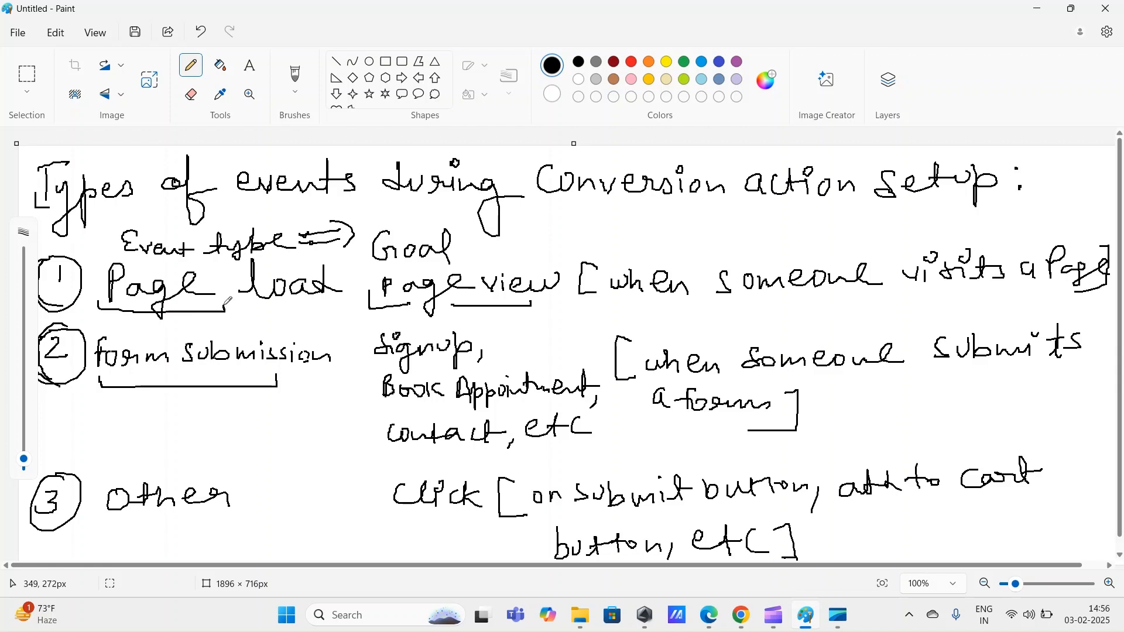
{"action": "left_click_drag", "start_coordinate": [223, 302], "coordinate": [224, 313]}
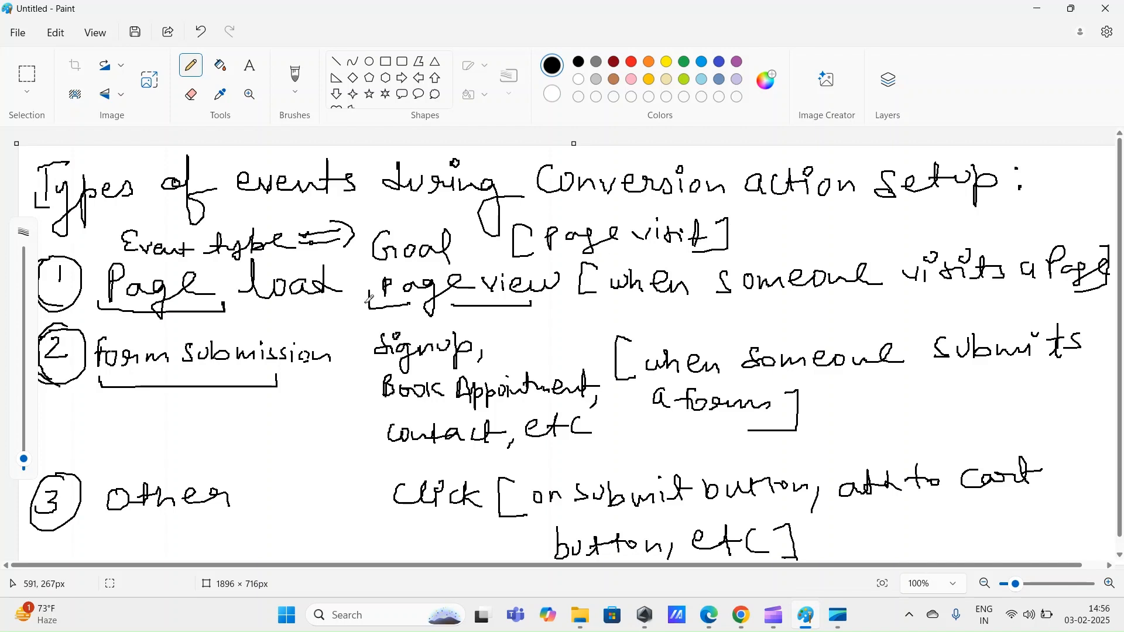
{"action": "mouse_move", "coordinate": [380, 274]}
{"action": "left_mouse_down"}
{"action": "mouse_move", "coordinate": [369, 296]}
{"action": "mouse_move", "coordinate": [406, 302]}
{"action": "left_mouse_up"}
{"action": "left_click_drag", "start_coordinate": [230, 303], "coordinate": [326, 308]}
Mark up row 2: underline "Form submission" again with a check mark, underline its three goals, and retrace the description's closing bracket
{"action": "mouse_move", "coordinate": [102, 376]}
{"action": "left_mouse_down"}
{"action": "mouse_move", "coordinate": [105, 385]}
{"action": "mouse_move", "coordinate": [263, 379]}
{"action": "mouse_move", "coordinate": [279, 368]}
{"action": "left_mouse_up"}
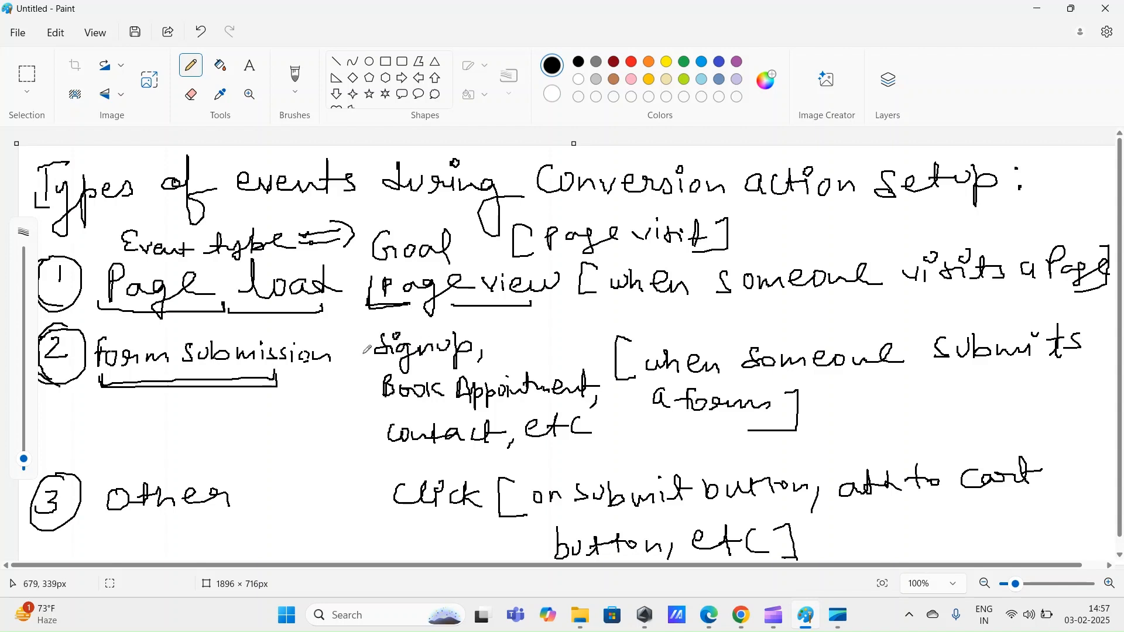
{"action": "left_click_drag", "start_coordinate": [179, 396], "coordinate": [198, 397]}
{"action": "left_click_drag", "start_coordinate": [378, 358], "coordinate": [454, 359]}
{"action": "mouse_move", "coordinate": [383, 399]}
{"action": "left_mouse_down"}
{"action": "mouse_move", "coordinate": [388, 409]}
{"action": "mouse_move", "coordinate": [525, 404]}
{"action": "left_mouse_up"}
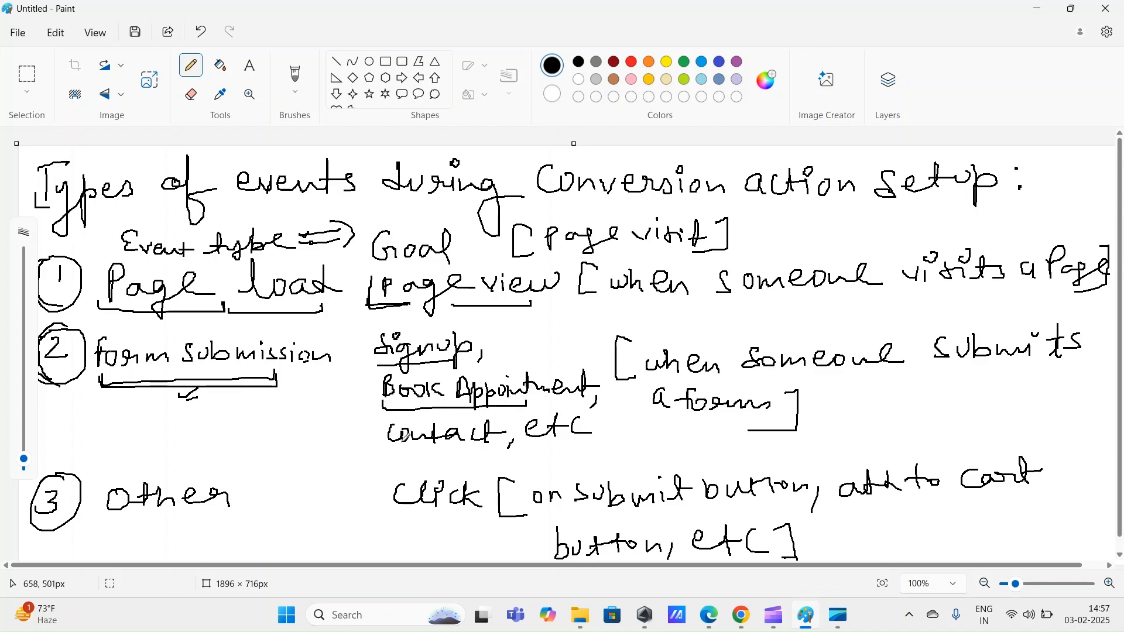
{"action": "left_click_drag", "start_coordinate": [381, 447], "coordinate": [478, 456]}
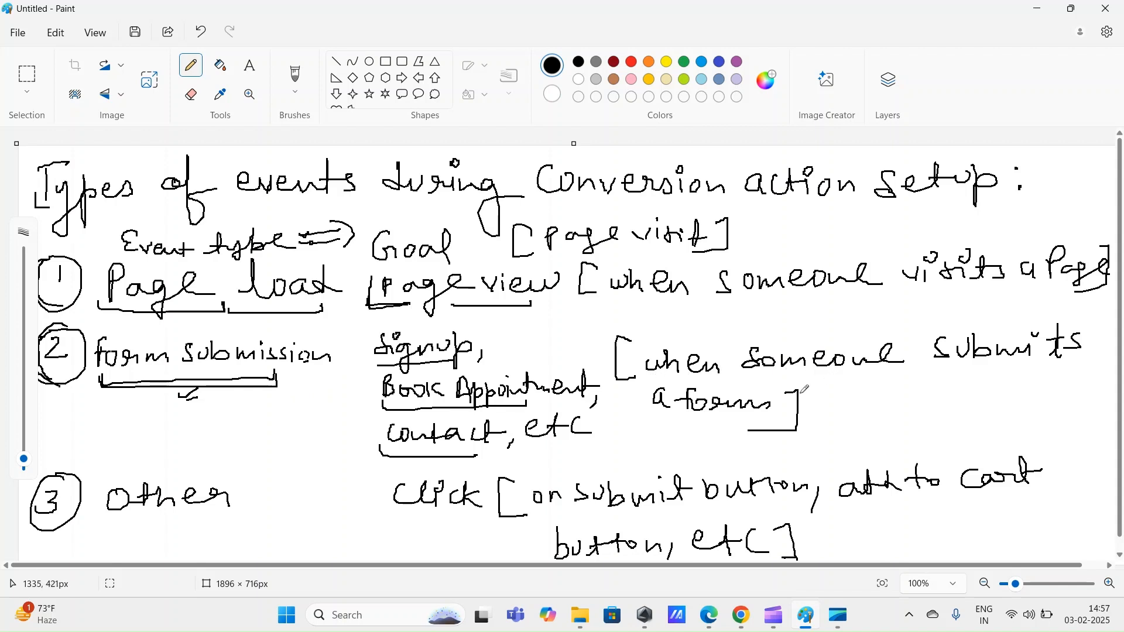
{"action": "mouse_move", "coordinate": [783, 392]}
{"action": "left_mouse_down"}
{"action": "mouse_move", "coordinate": [801, 391]}
{"action": "mouse_move", "coordinate": [801, 427]}
{"action": "mouse_move", "coordinate": [787, 429]}
{"action": "left_mouse_up"}
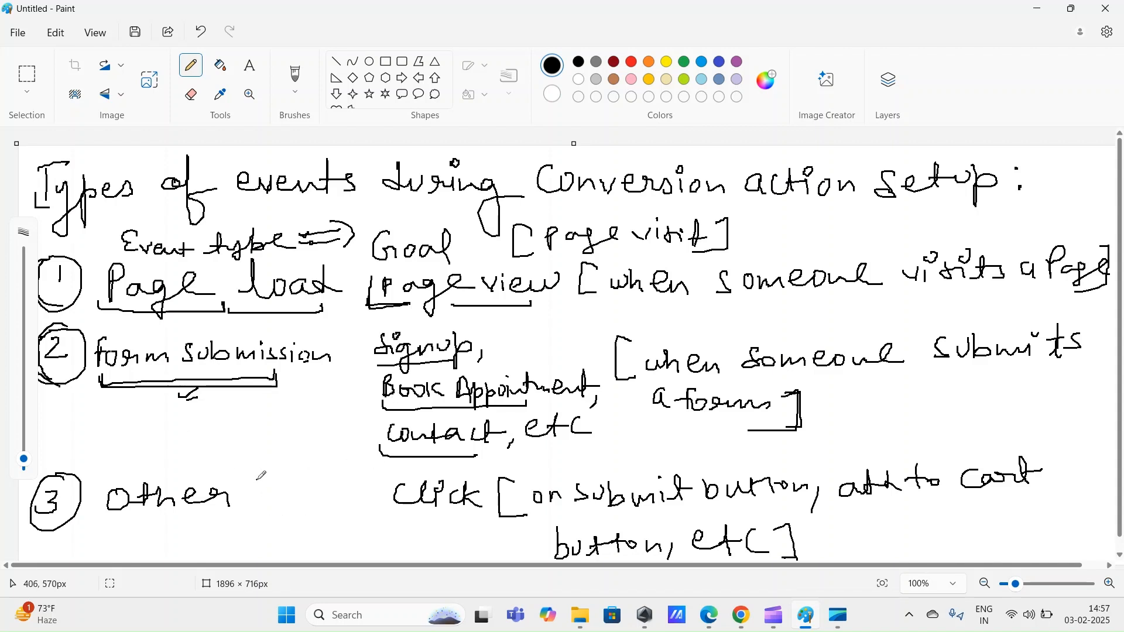
Draw an empty pair of brackets after "Other" in row 3 and underline "submit" in its description
{"action": "mouse_move", "coordinate": [258, 472]}
{"action": "left_mouse_down"}
{"action": "mouse_move", "coordinate": [250, 503]}
{"action": "mouse_move", "coordinate": [316, 505]}
{"action": "left_mouse_up"}
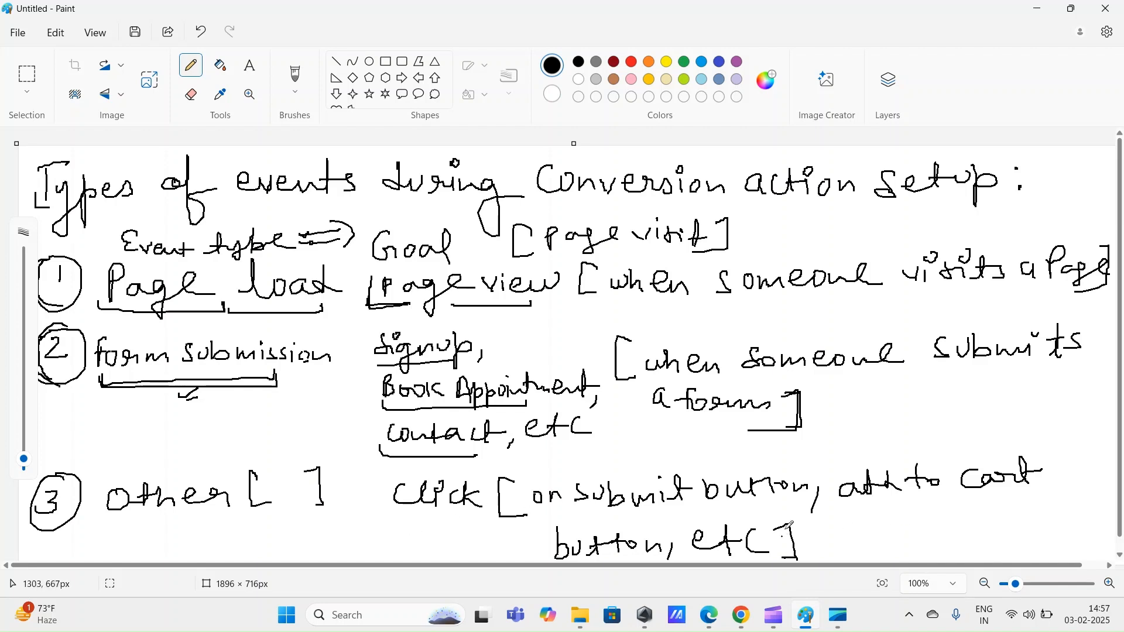
{"action": "left_click_drag", "start_coordinate": [575, 511], "coordinate": [691, 510]}
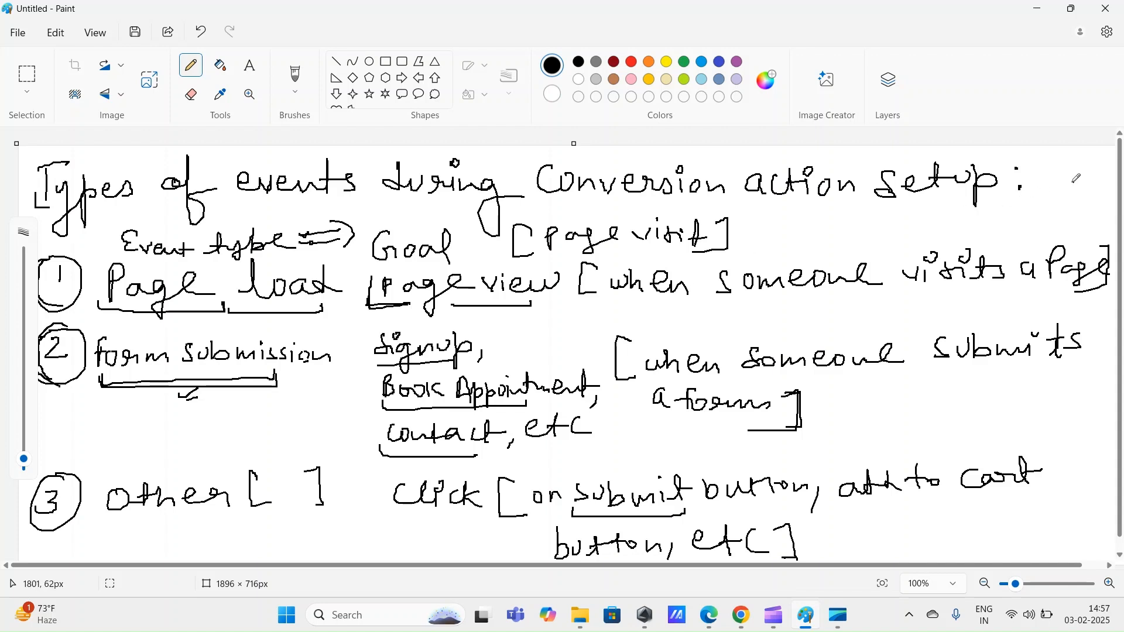
Add a dash after the title's colon and draw a bracket joining the "Page load" and "Form submission" rows
{"action": "left_click_drag", "start_coordinate": [1030, 174], "coordinate": [1045, 173]}
{"action": "mouse_move", "coordinate": [338, 299]}
{"action": "left_mouse_down"}
{"action": "mouse_move", "coordinate": [349, 308]}
{"action": "mouse_move", "coordinate": [349, 356]}
{"action": "mouse_move", "coordinate": [313, 372]}
{"action": "left_mouse_up"}
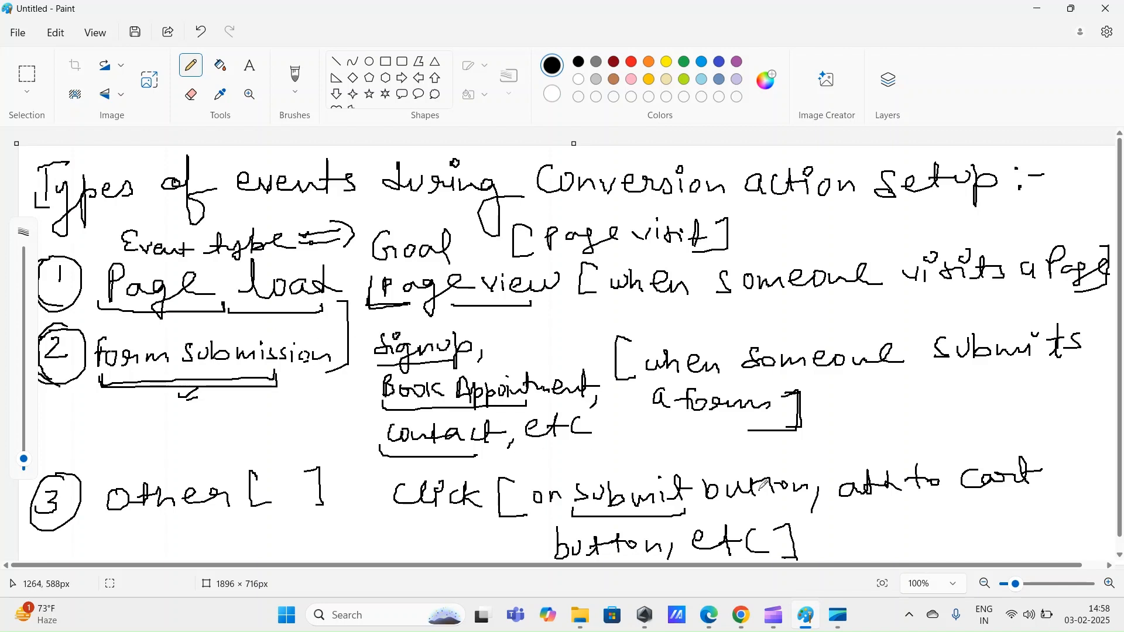
{"action": "left_click_drag", "start_coordinate": [706, 472], "coordinate": [705, 493]}
Check the Add conversion action fields in Google Ads, and return to Paint to draw a small mark before "Page load"
{"action": "left_click", "coordinate": [744, 617]}
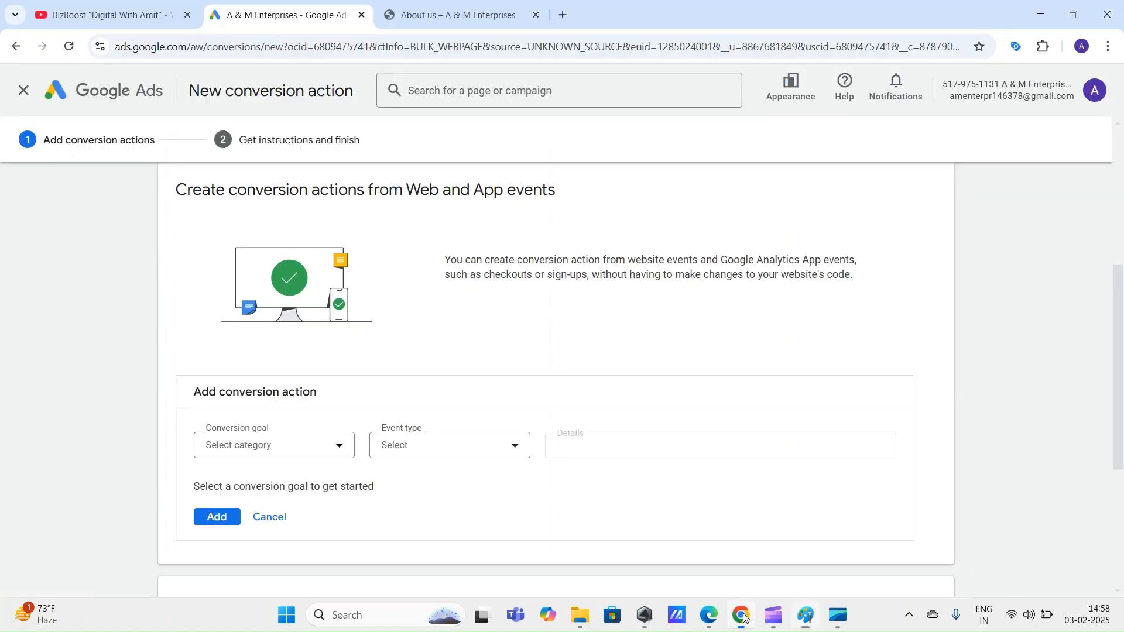
{"action": "mouse_move", "coordinate": [1121, 343]}
{"action": "left_mouse_down"}
{"action": "mouse_move", "coordinate": [1123, 376]}
{"action": "mouse_move", "coordinate": [1122, 347]}
{"action": "left_mouse_up"}
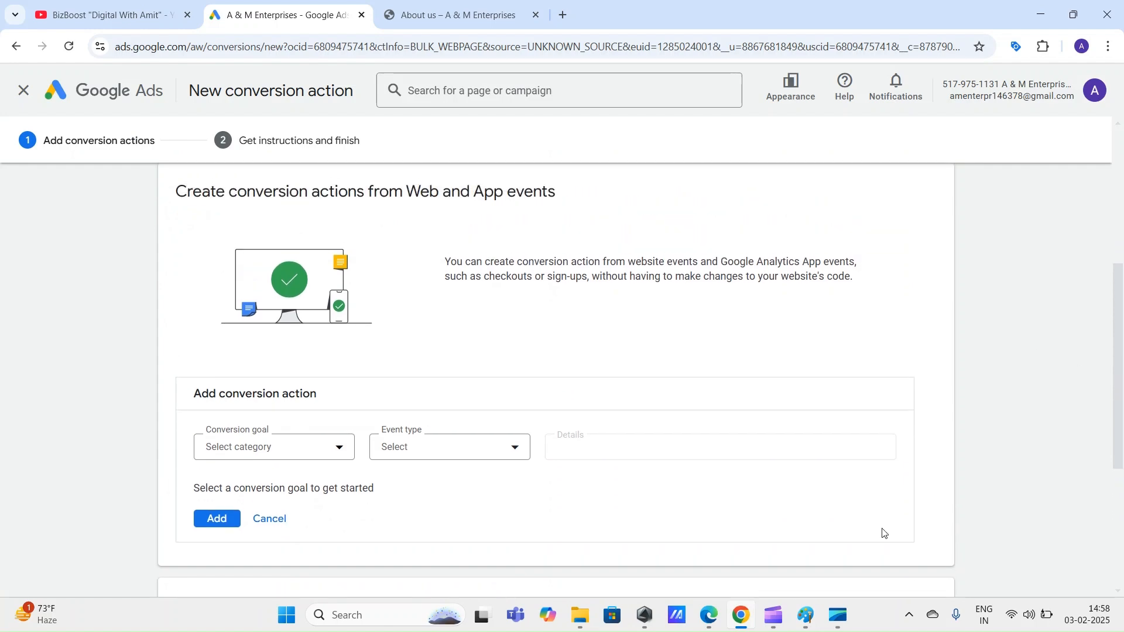
{"action": "left_click", "coordinate": [741, 613]}
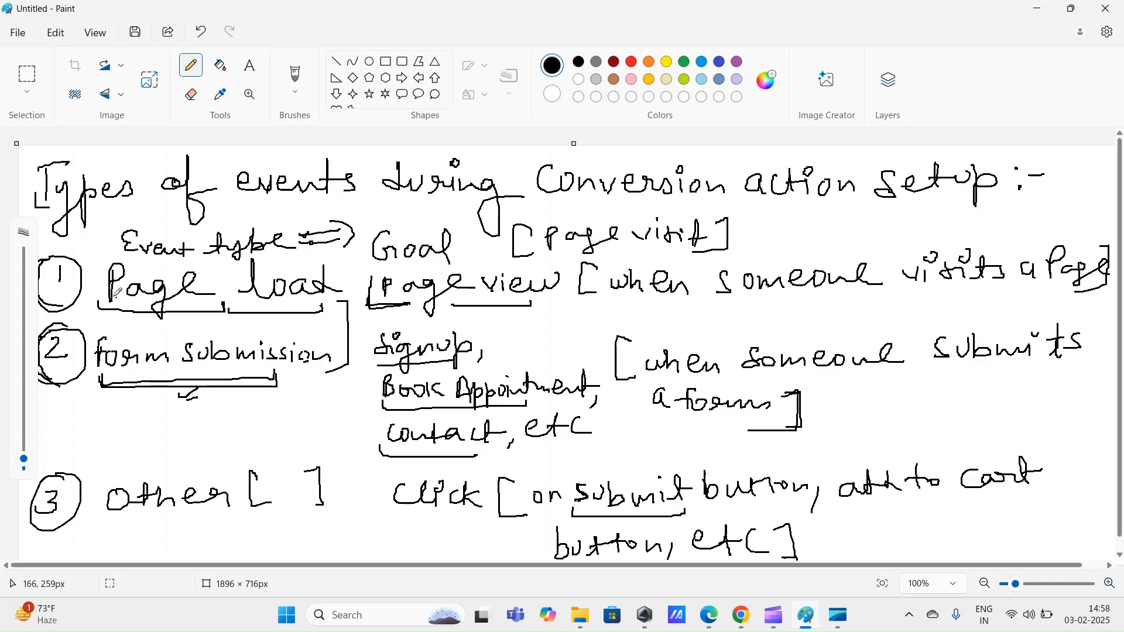
{"action": "mouse_move", "coordinate": [92, 284]}
{"action": "left_mouse_down"}
{"action": "mouse_move", "coordinate": [95, 314]}
{"action": "mouse_move", "coordinate": [106, 314]}
{"action": "left_mouse_up"}
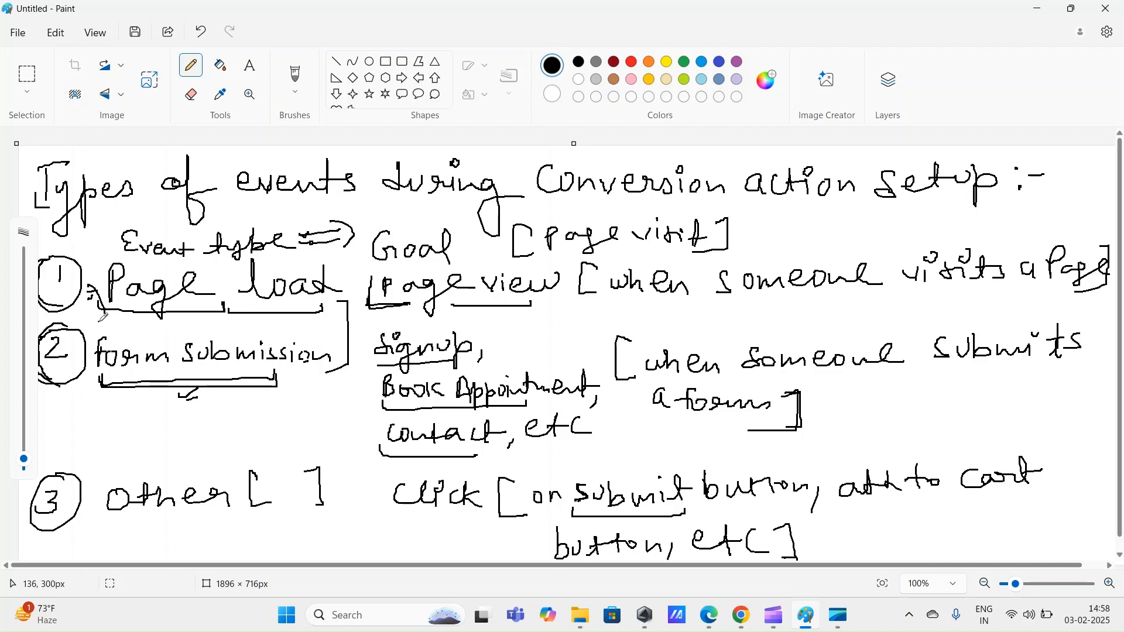
Switch to Google Ads and compare the sections for creating conversion actions from Web and App events and manually using code
{"action": "left_click", "coordinate": [741, 616]}
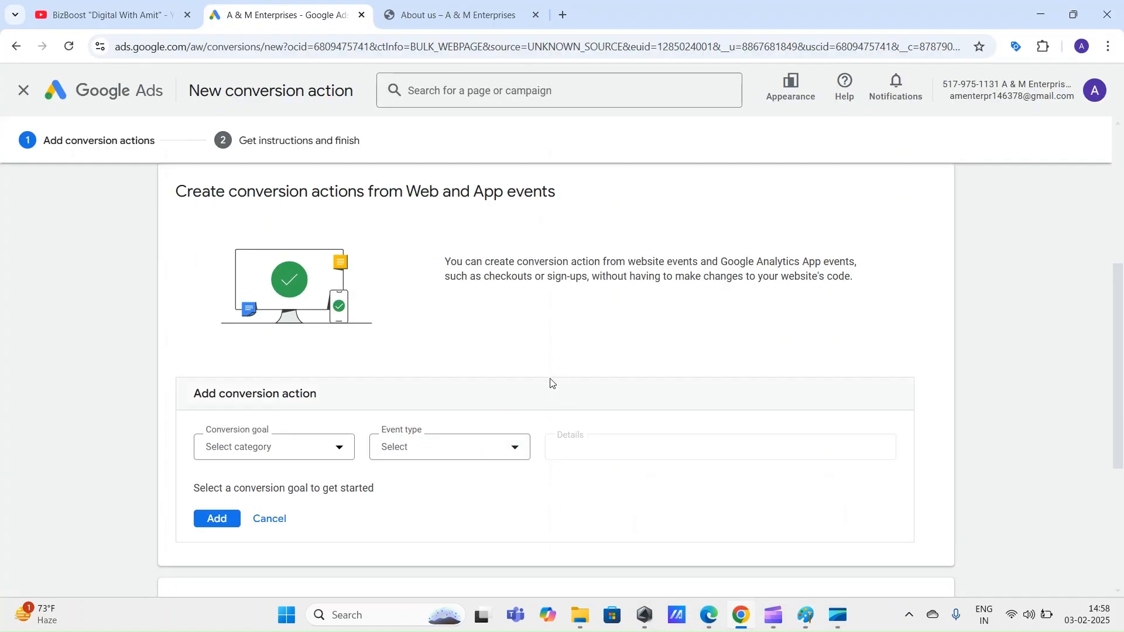
{"action": "left_click_drag", "start_coordinate": [171, 193], "coordinate": [473, 208]}
{"action": "left_click_drag", "start_coordinate": [1121, 402], "coordinate": [1115, 482]}
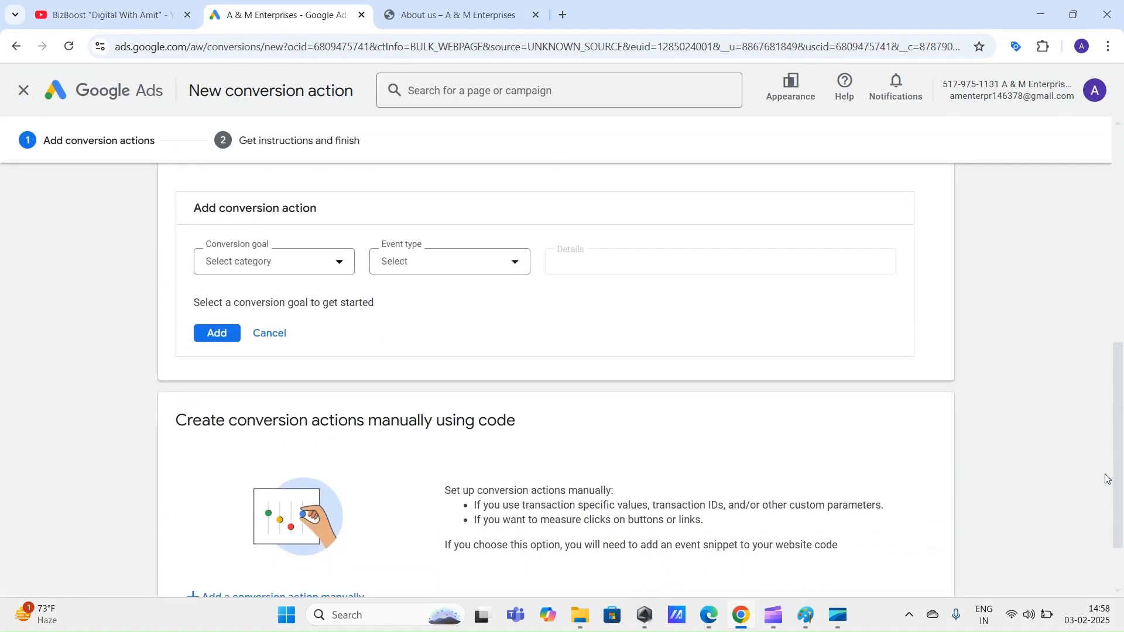
{"action": "left_click_drag", "start_coordinate": [173, 421], "coordinate": [441, 411]}
{"action": "left_click", "coordinate": [457, 418]}
Return to Paint, draw an arrow after "[Page visit]", and draw a bracket under the visa facilitation service page example
{"action": "left_click", "coordinate": [806, 615]}
{"action": "mouse_move", "coordinate": [745, 230]}
{"action": "left_mouse_down"}
{"action": "mouse_move", "coordinate": [775, 228]}
{"action": "mouse_move", "coordinate": [764, 247]}
{"action": "left_mouse_up"}
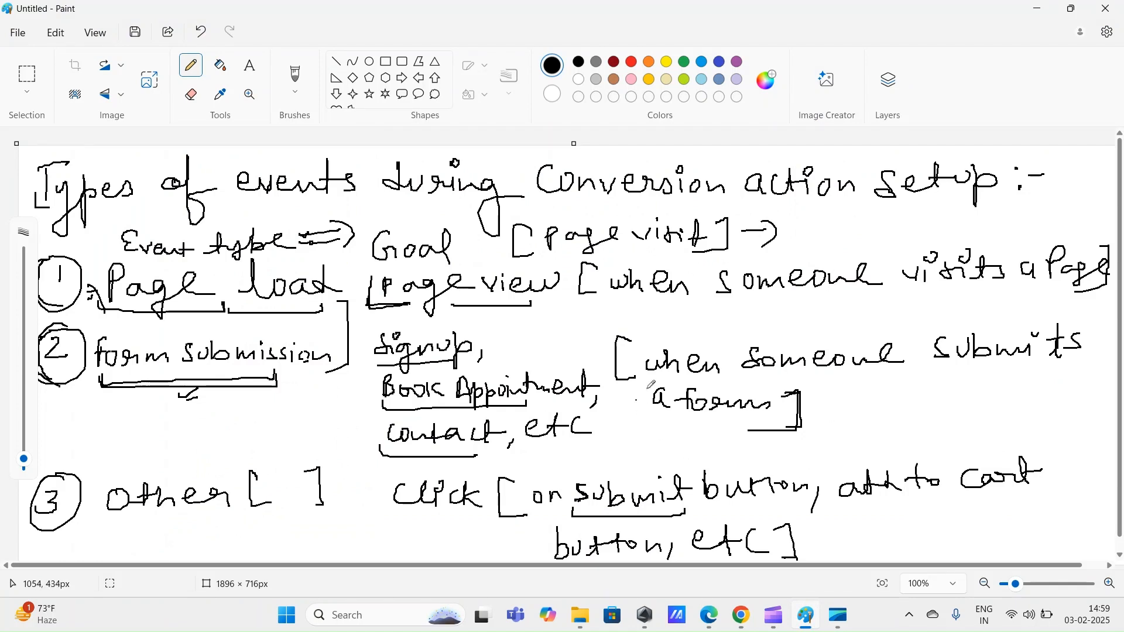
{"action": "left_click", "coordinate": [741, 620]}
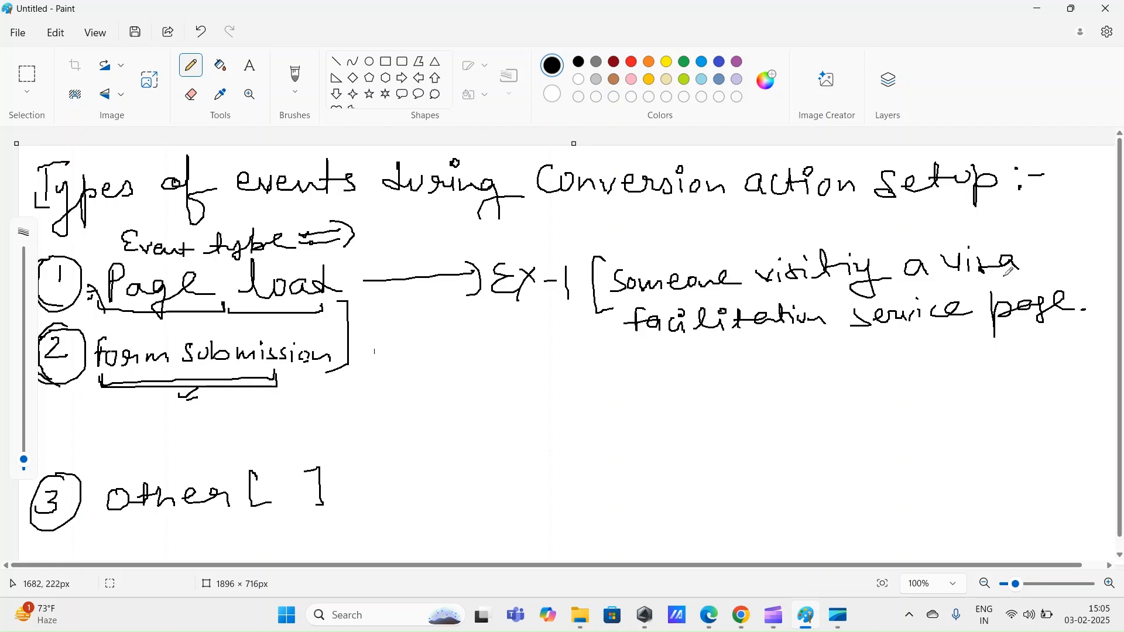
{"action": "mouse_move", "coordinate": [618, 331]}
{"action": "left_mouse_down"}
{"action": "mouse_move", "coordinate": [621, 347]}
{"action": "mouse_move", "coordinate": [915, 356]}
{"action": "mouse_move", "coordinate": [1071, 345]}
{"action": "mouse_move", "coordinate": [1069, 334]}
{"action": "left_mouse_up"}
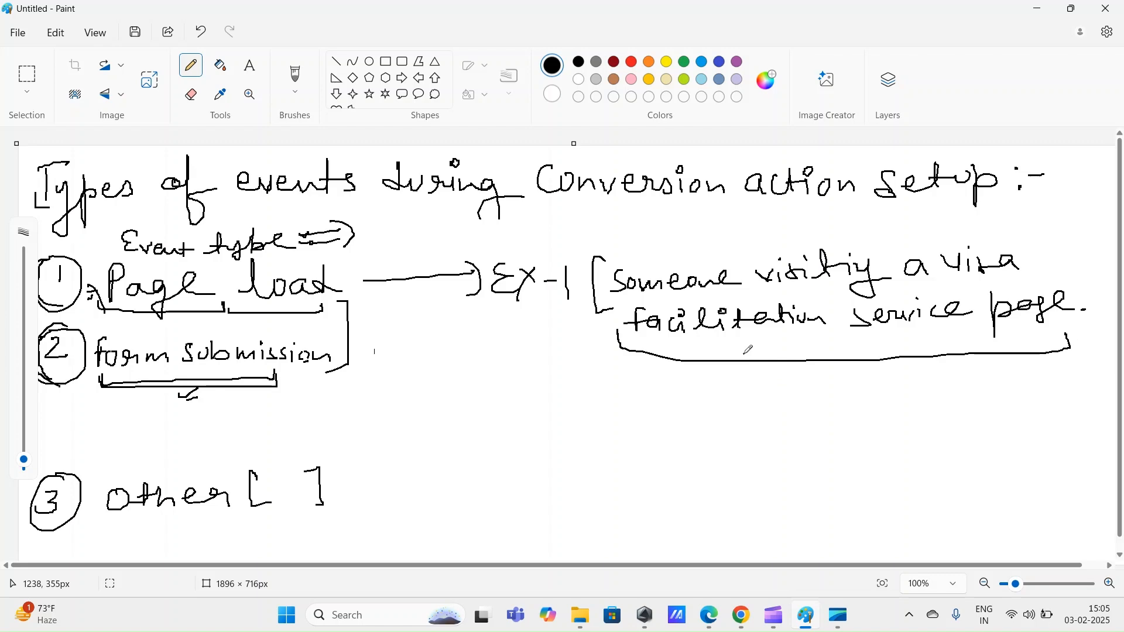
Switch to the A & M Enterprises website in Chrome, open its Visa & Passport facilitation service page, and select the page address
{"action": "left_click", "coordinate": [743, 615]}
{"action": "left_click", "coordinate": [490, 13]}
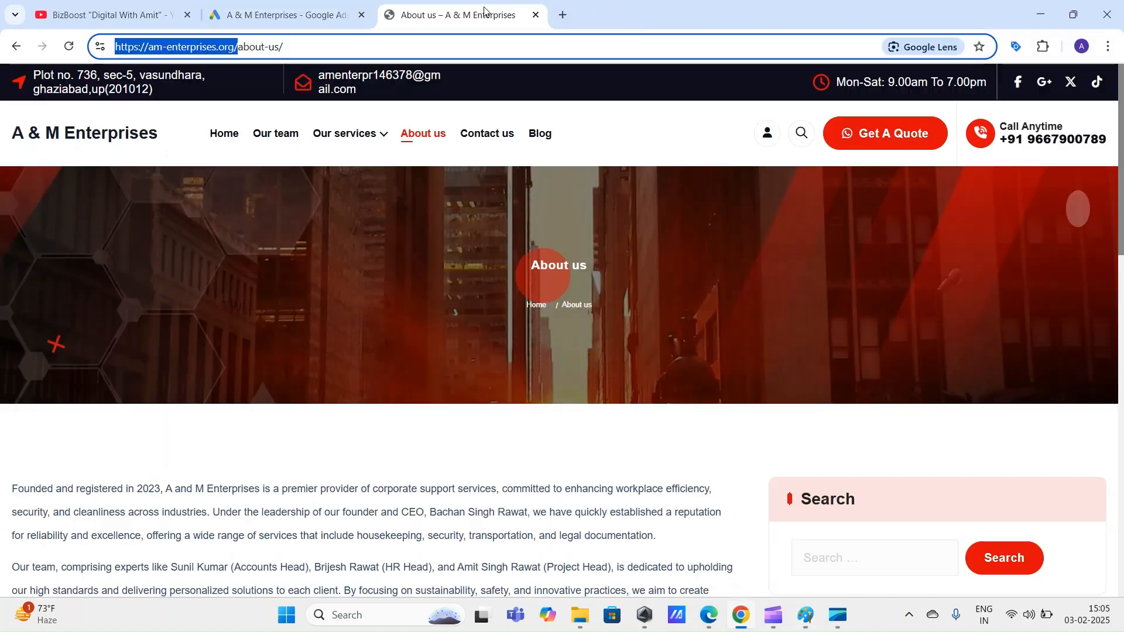
{"action": "mouse_move", "coordinate": [374, 143]}
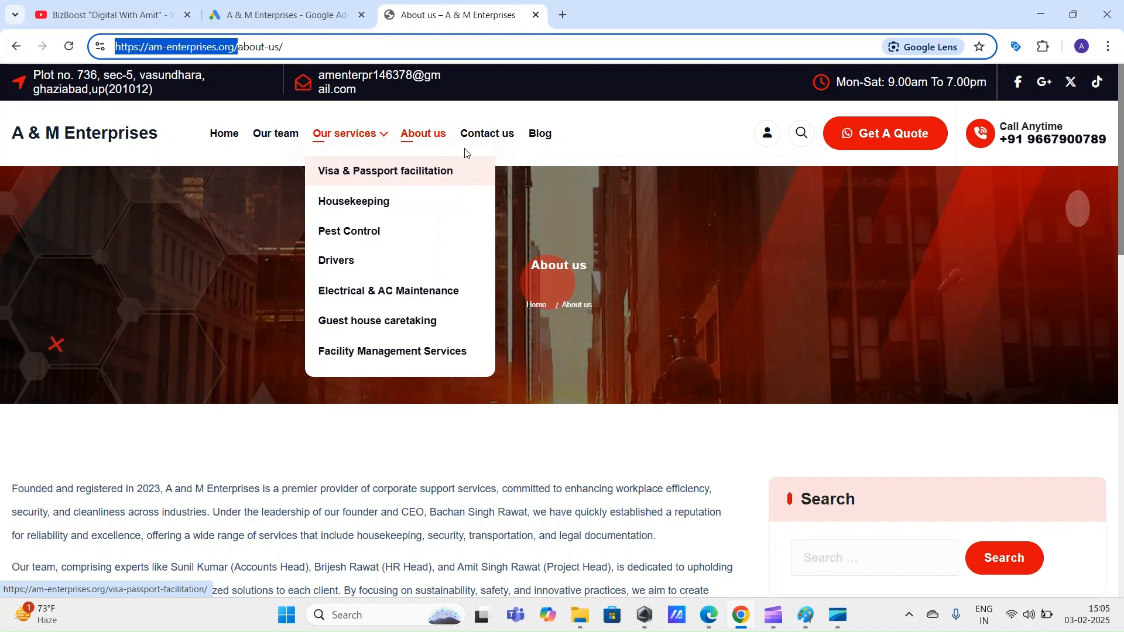
{"action": "left_click", "coordinate": [387, 182]}
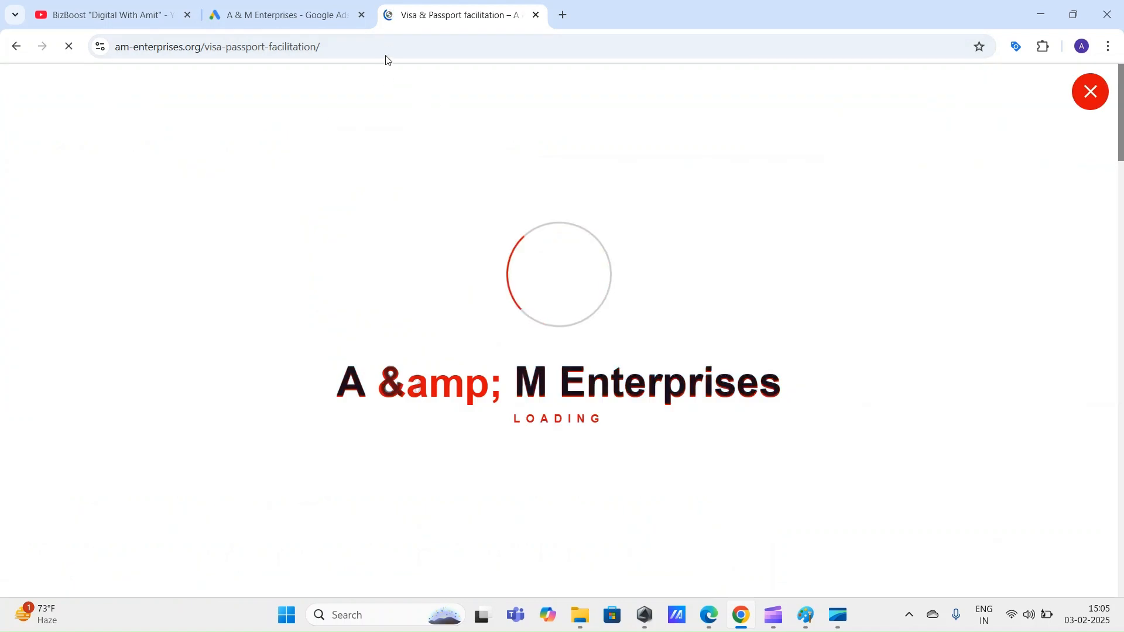
{"action": "left_click", "coordinate": [392, 45]}
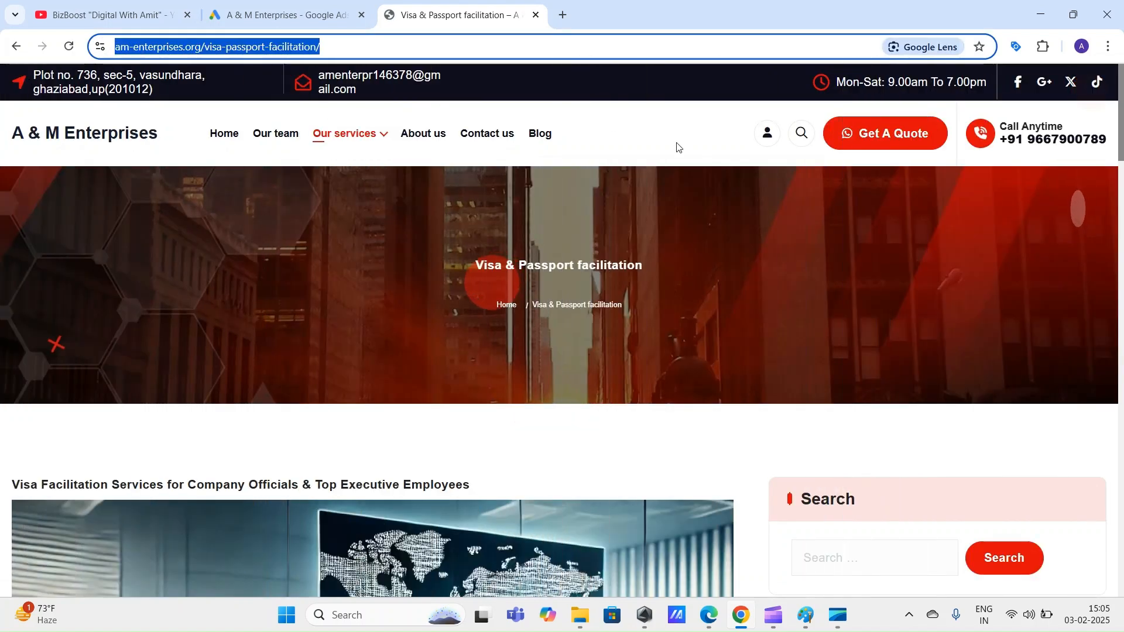
Examine the content of the Visa & Passport facilitation page and its web address
{"action": "left_click", "coordinate": [1122, 144]}
{"action": "left_click_drag", "start_coordinate": [1122, 144], "coordinate": [1116, 93]}
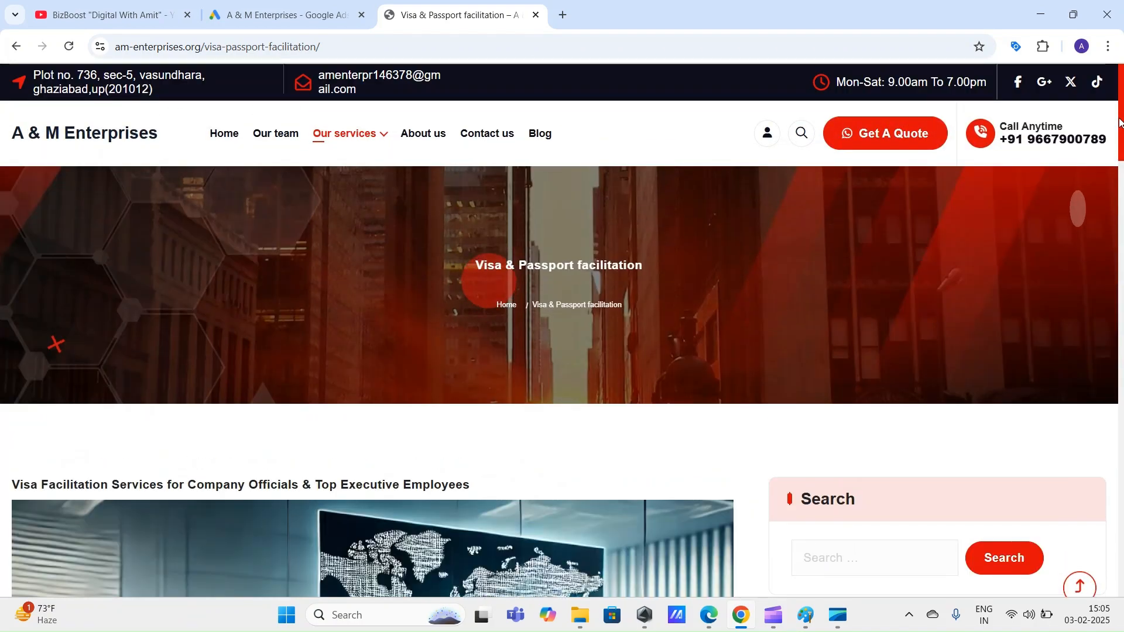
{"action": "scroll", "coordinate": [499, 280], "scroll_direction": "down", "scroll_amount": 5}
{"action": "scroll", "coordinate": [497, 294], "scroll_direction": "down", "scroll_amount": 1}
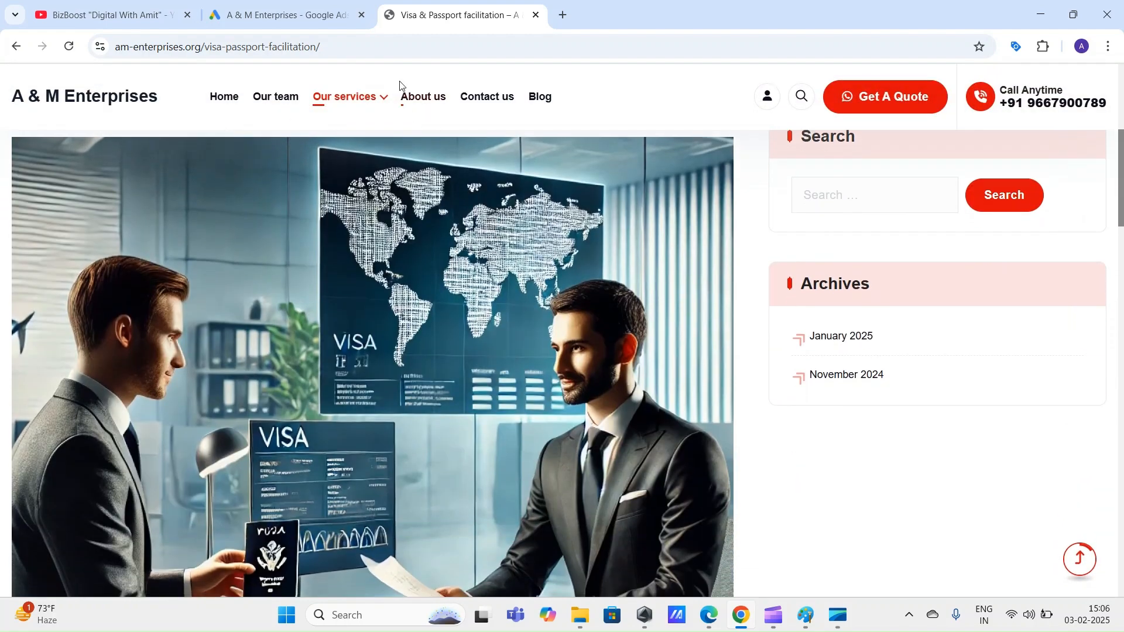
{"action": "left_click_drag", "start_coordinate": [387, 48], "coordinate": [116, 46]}
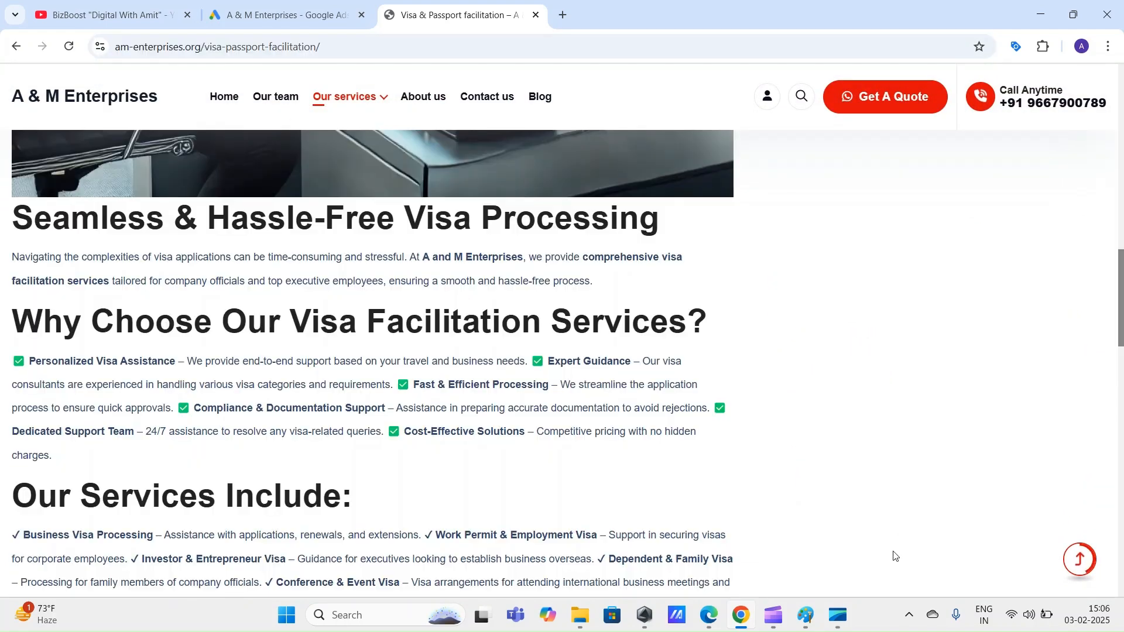
In the Web and App events section of Google Ads, set the conversion goal to Page view and the event type to Page load
{"action": "left_click", "coordinate": [261, 5]}
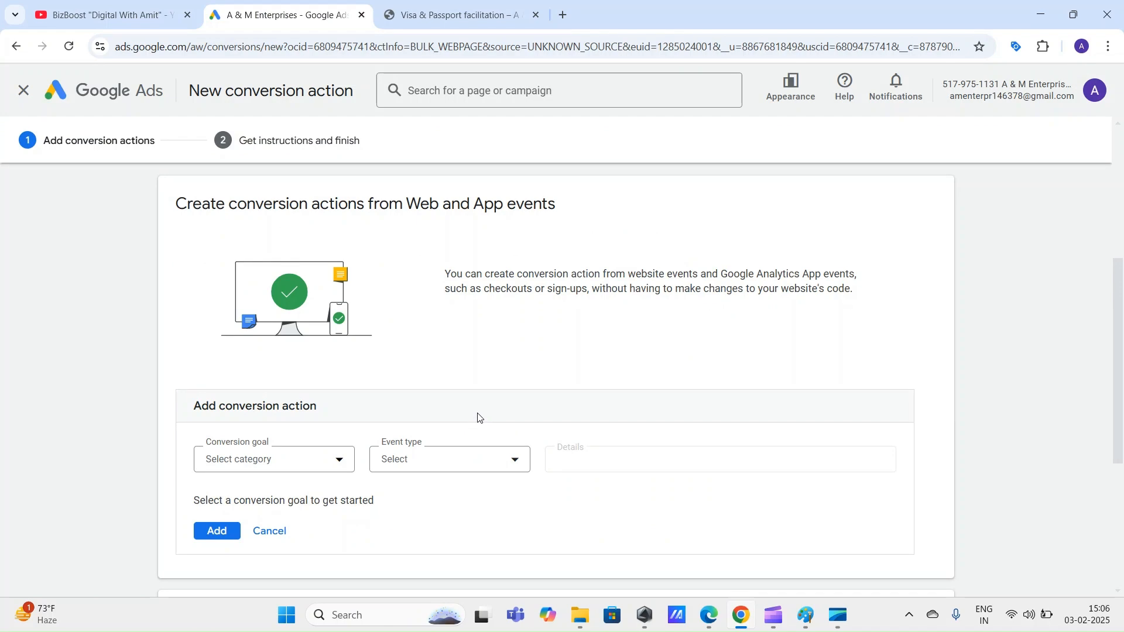
{"action": "scroll", "coordinate": [542, 374], "scroll_direction": "up", "scroll_amount": 3}
{"action": "scroll", "coordinate": [543, 371], "scroll_direction": "down", "scroll_amount": 2}
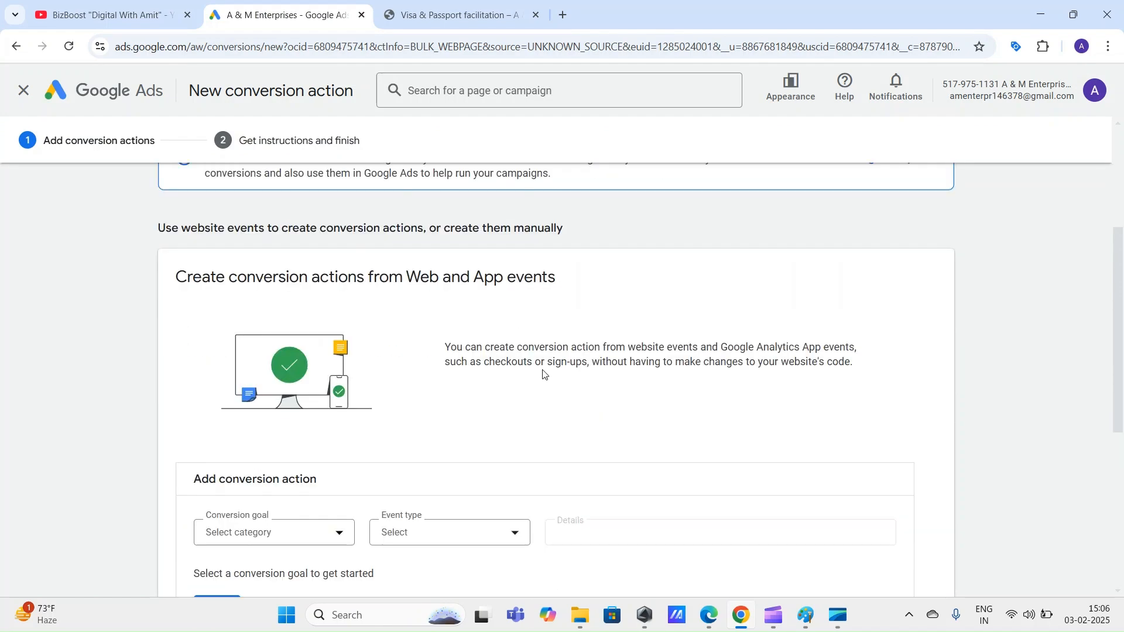
{"action": "left_click_drag", "start_coordinate": [177, 276], "coordinate": [560, 285]}
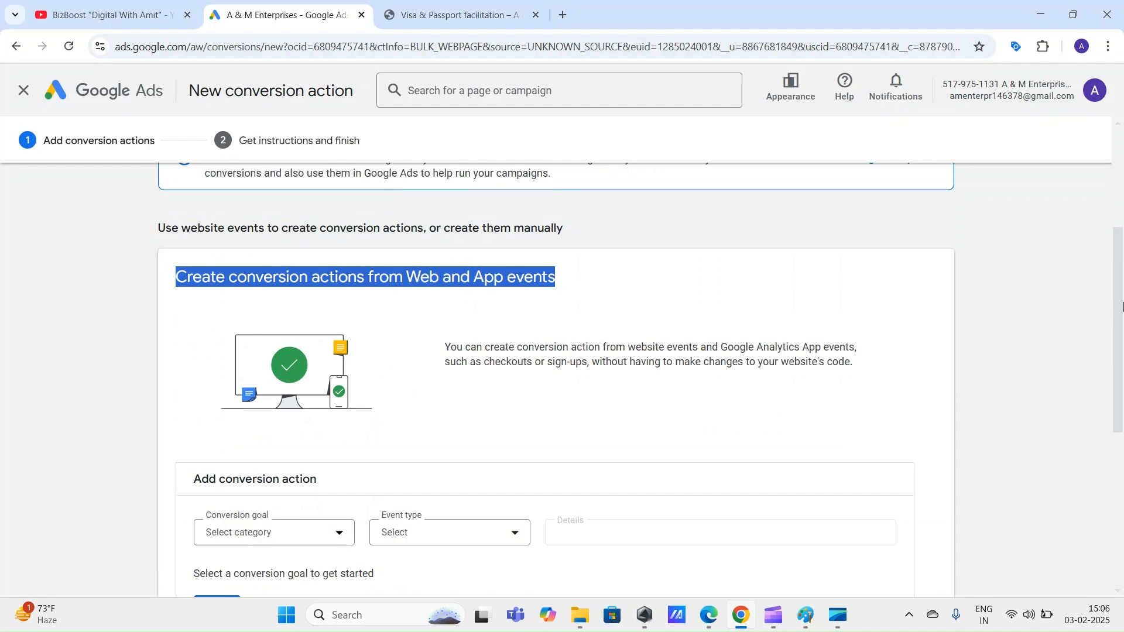
{"action": "scroll", "coordinate": [425, 297], "scroll_direction": "down", "scroll_amount": 2}
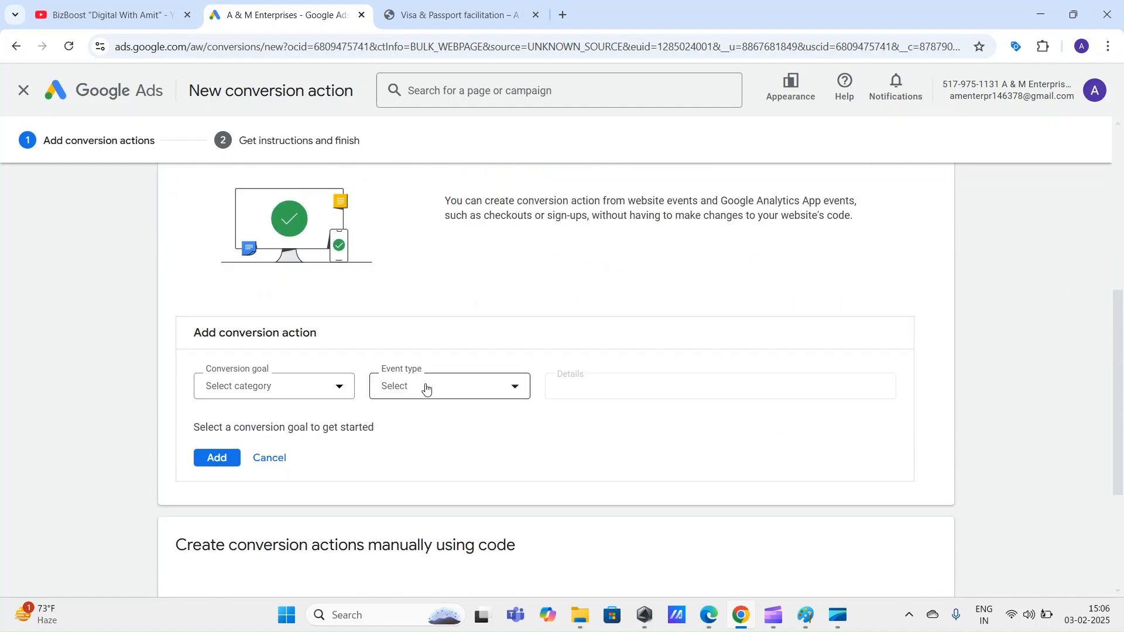
{"action": "left_click", "coordinate": [344, 387]}
{"action": "scroll", "coordinate": [322, 211], "scroll_direction": "down", "scroll_amount": 5}
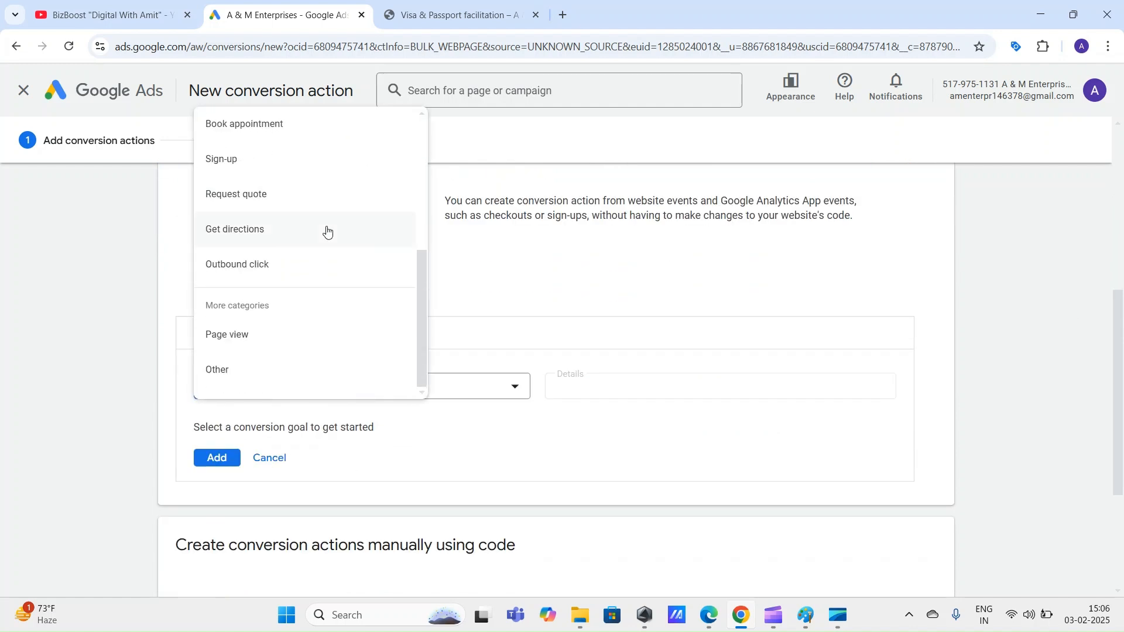
{"action": "left_click", "coordinate": [258, 342]}
{"action": "left_click", "coordinate": [477, 394]}
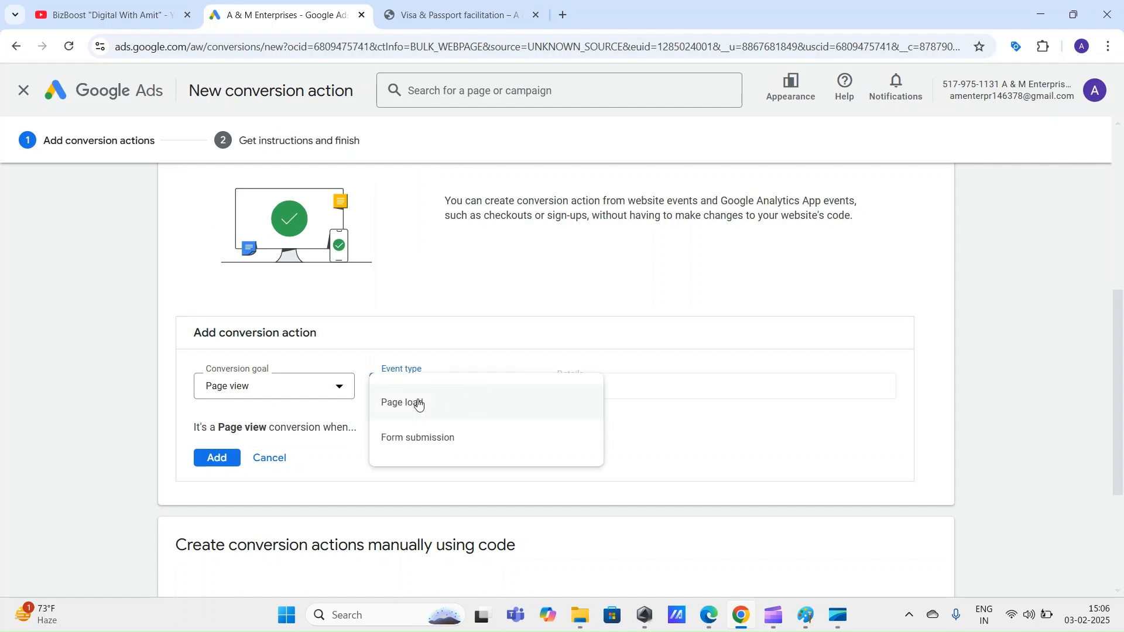
{"action": "left_click", "coordinate": [419, 404]}
Fill the URL with the visa-passport-facilitation page path from the website and open the additional settings of this conversion action
{"action": "left_click", "coordinate": [726, 387]}
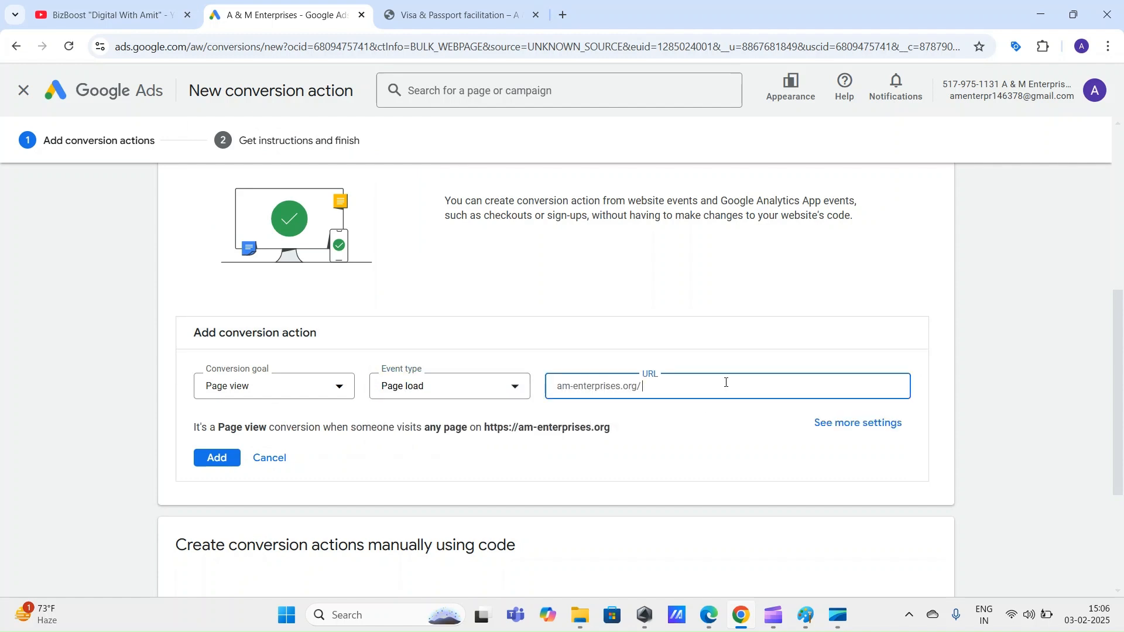
{"action": "left_click", "coordinate": [504, 6]}
{"action": "left_click", "coordinate": [851, 433]}
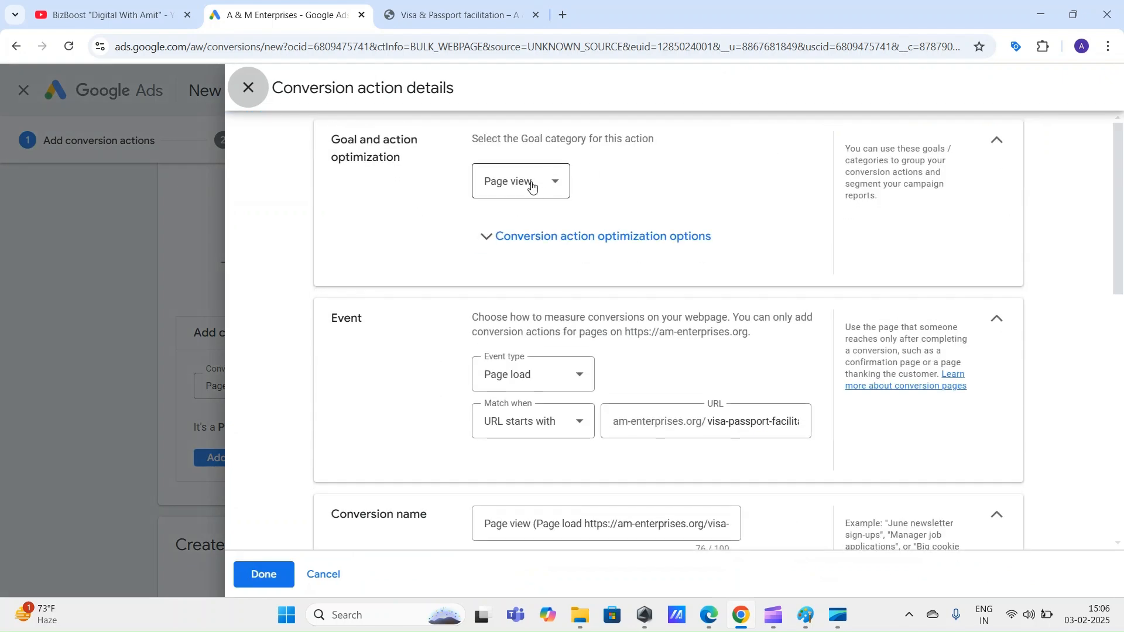
Expand the conversion action optimization options and review the primary and secondary action choices
{"action": "left_click", "coordinate": [761, 235]}
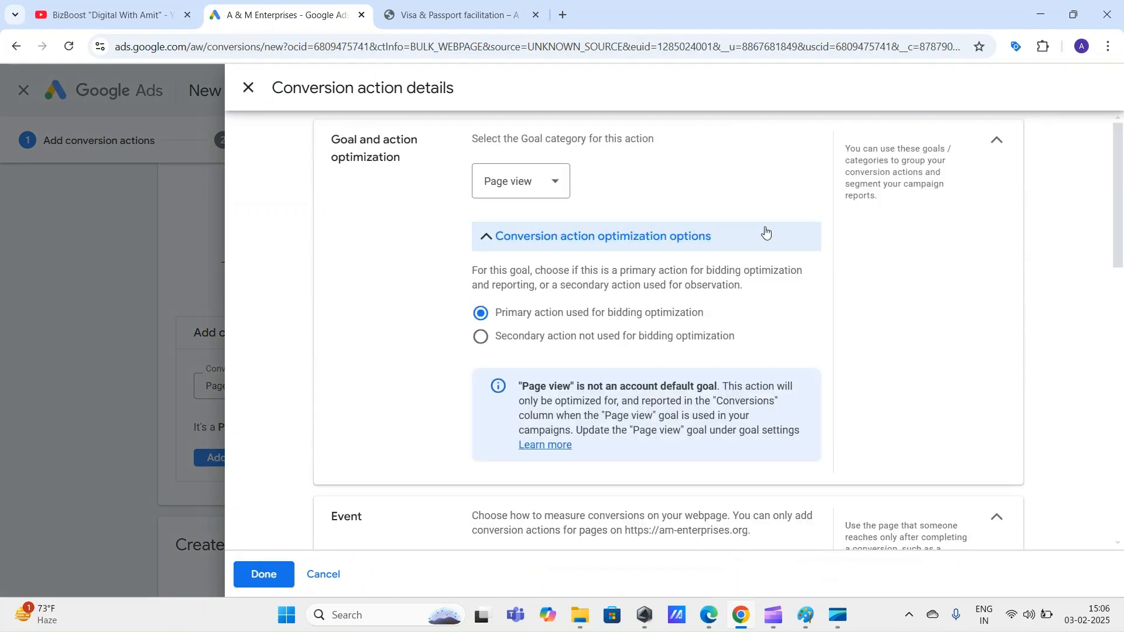
{"action": "scroll", "coordinate": [628, 235], "scroll_direction": "down", "scroll_amount": 2}
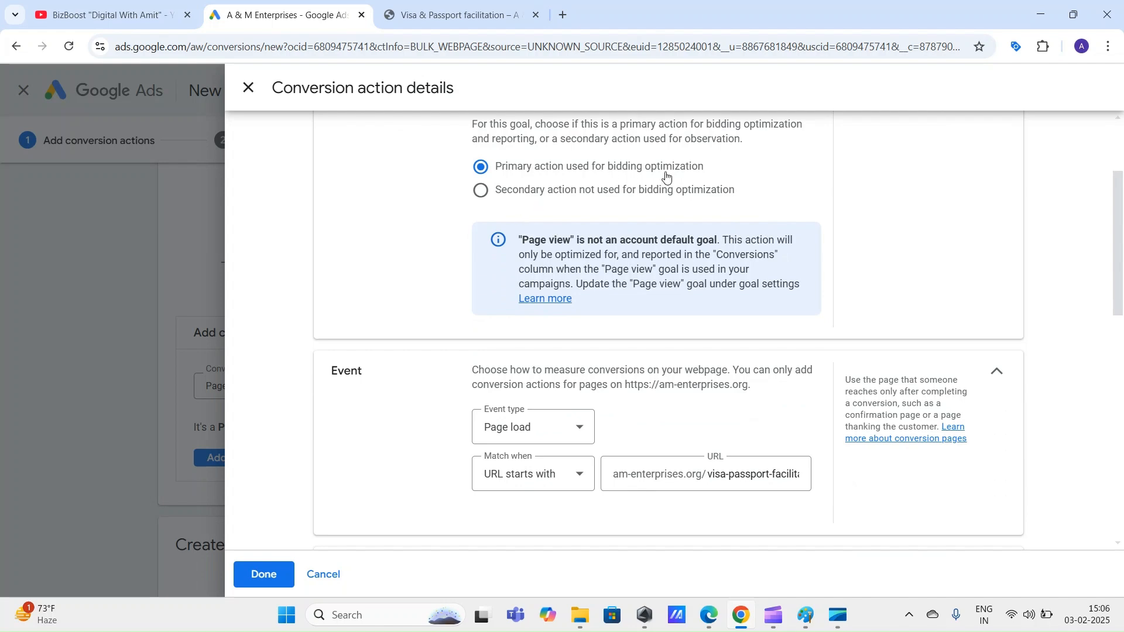
{"action": "scroll", "coordinate": [929, 261], "scroll_direction": "up", "scroll_amount": 3}
{"action": "scroll", "coordinate": [580, 311], "scroll_direction": "down", "scroll_amount": 5}
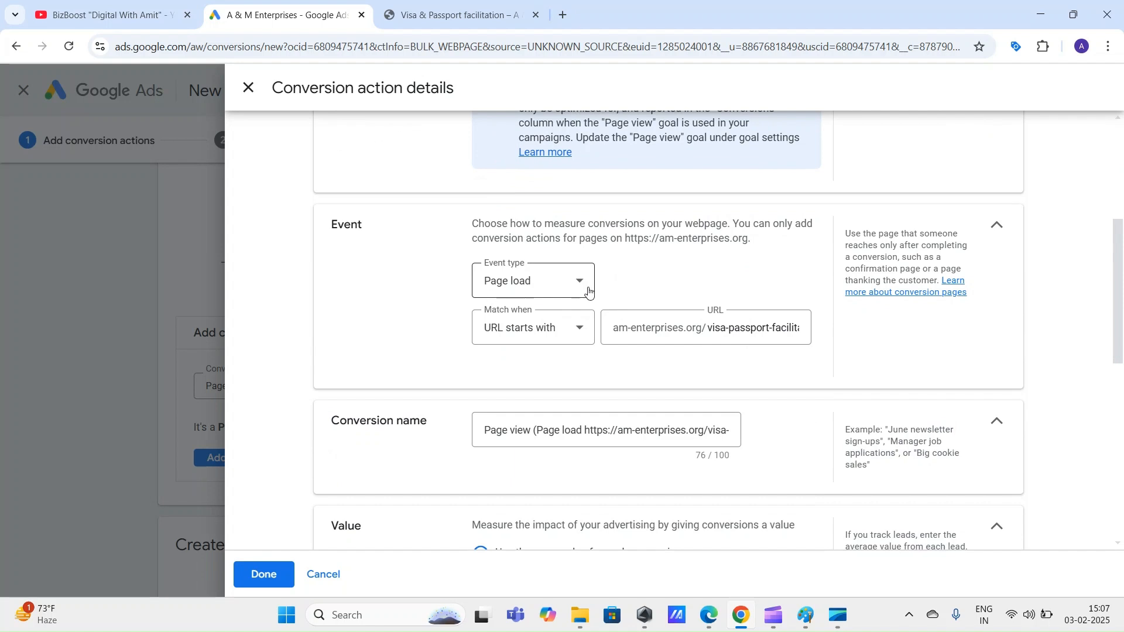
Set the event's match condition to "URL is" and check the visa-passport-facilitation path
{"action": "left_click", "coordinate": [542, 329]}
{"action": "left_click", "coordinate": [517, 351]}
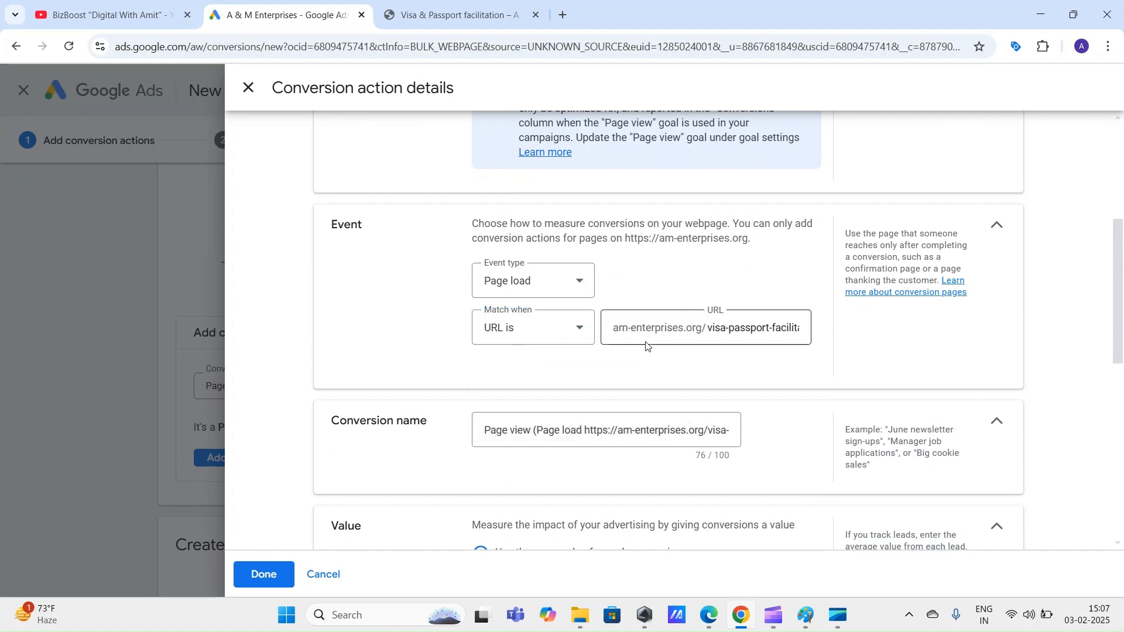
{"action": "double_click", "coordinate": [784, 329]}
{"action": "left_click", "coordinate": [1008, 343]}
Replace the conversion name with "visa-facilitation-option-1"
{"action": "scroll", "coordinate": [547, 339], "scroll_direction": "down", "scroll_amount": 3}
{"action": "double_click", "coordinate": [598, 296]}
{"action": "key", "text": "ctrl+a"}
{"action": "type", "text": "visa-facilitation-option-1"}
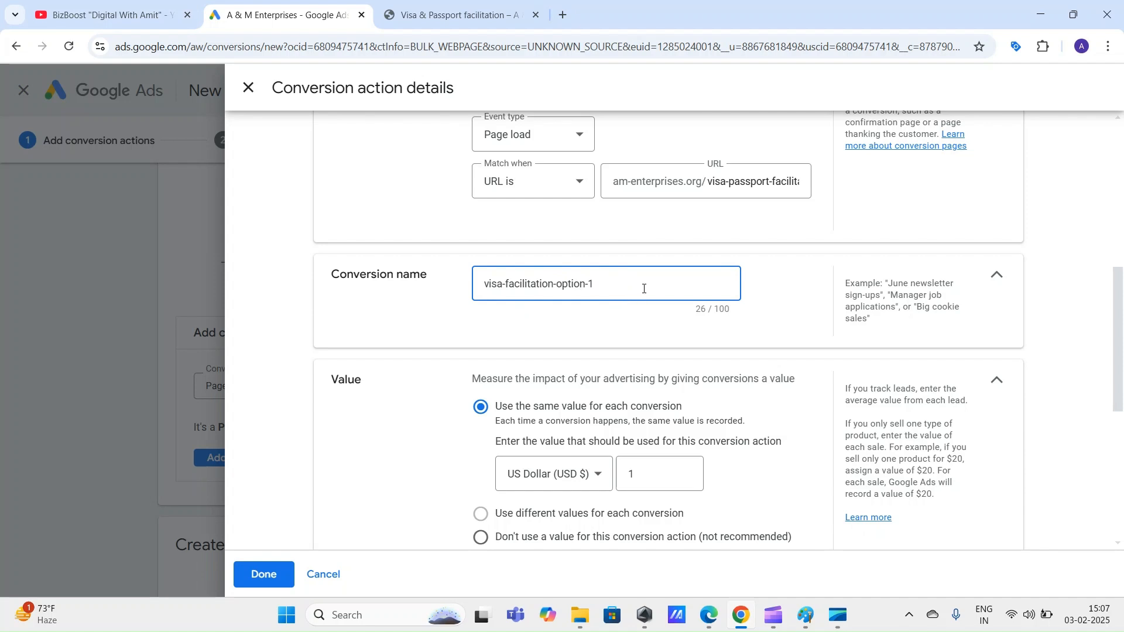
{"action": "left_click_drag", "start_coordinate": [644, 284], "coordinate": [497, 287]}
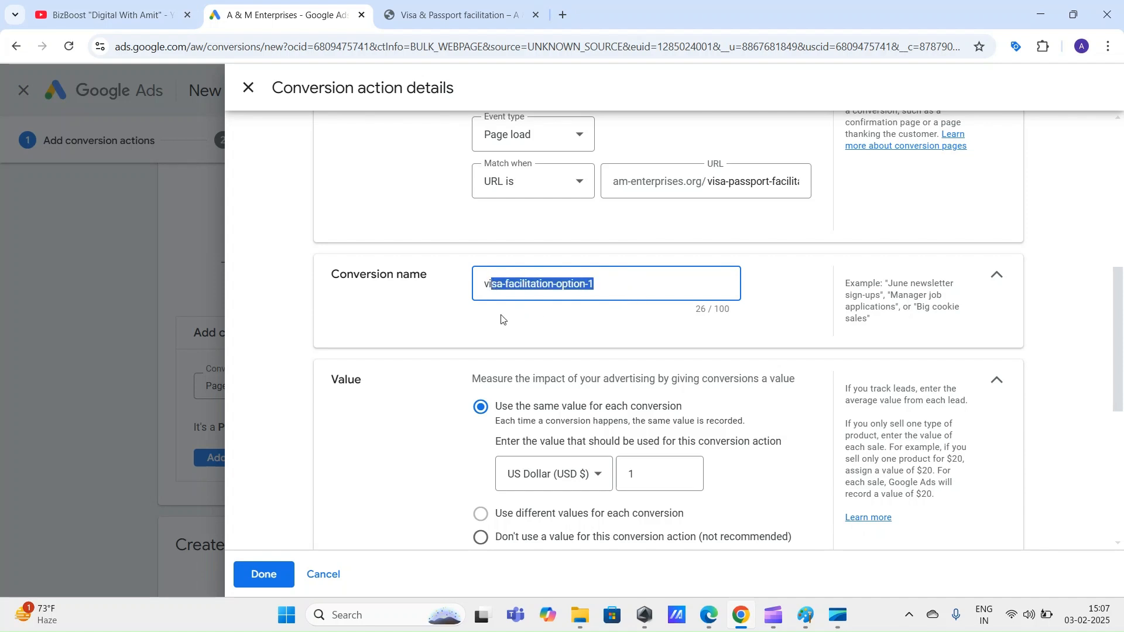
{"action": "left_click", "coordinate": [589, 285]}
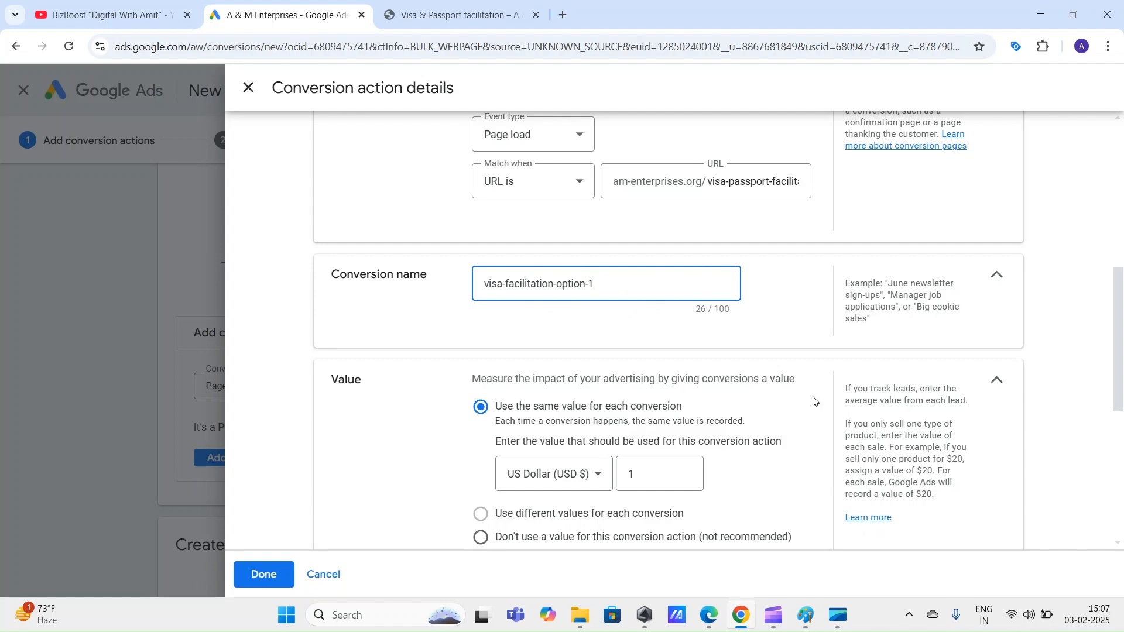
Choose not to use a value for this conversion action and set the count to One
{"action": "scroll", "coordinate": [740, 322], "scroll_direction": "down", "scroll_amount": 2}
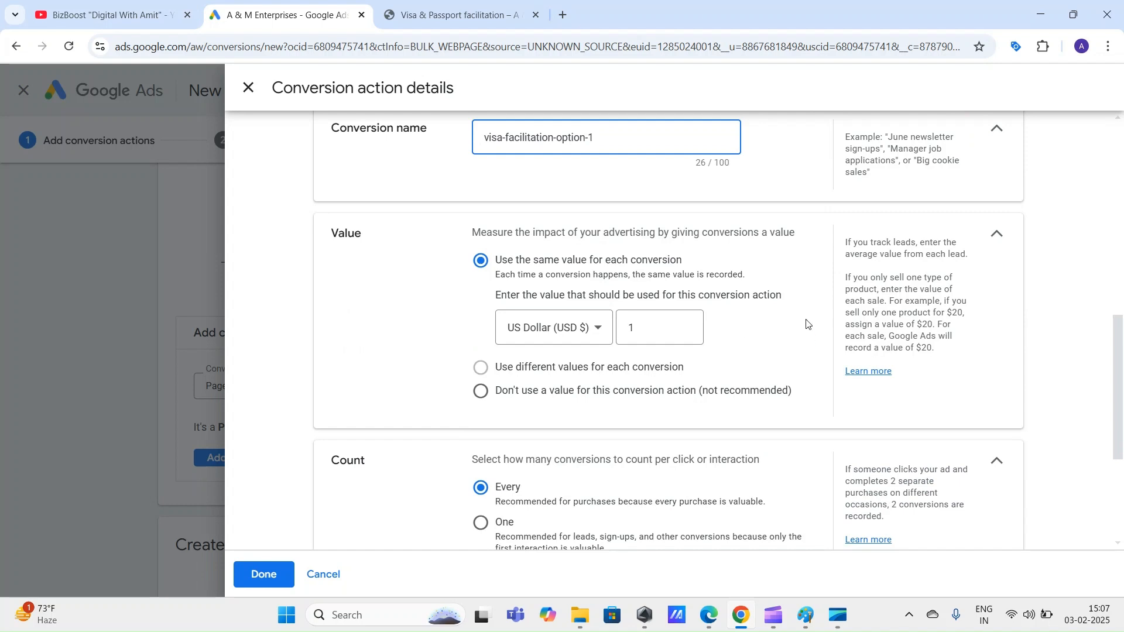
{"action": "left_click", "coordinate": [474, 395]}
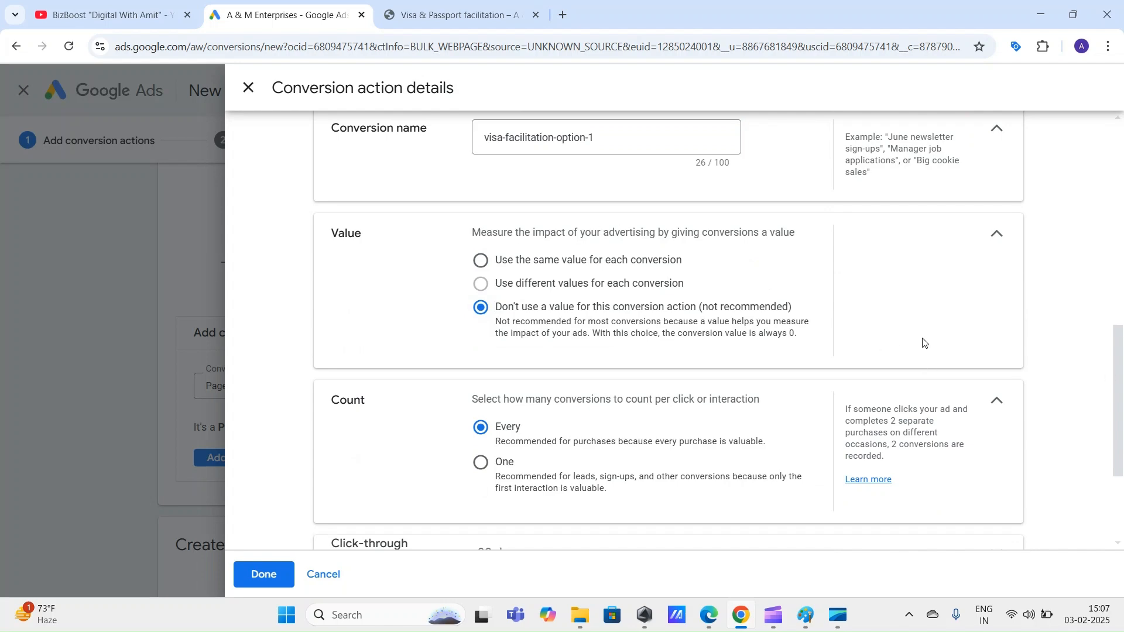
{"action": "scroll", "coordinate": [924, 342], "scroll_direction": "down", "scroll_amount": 2}
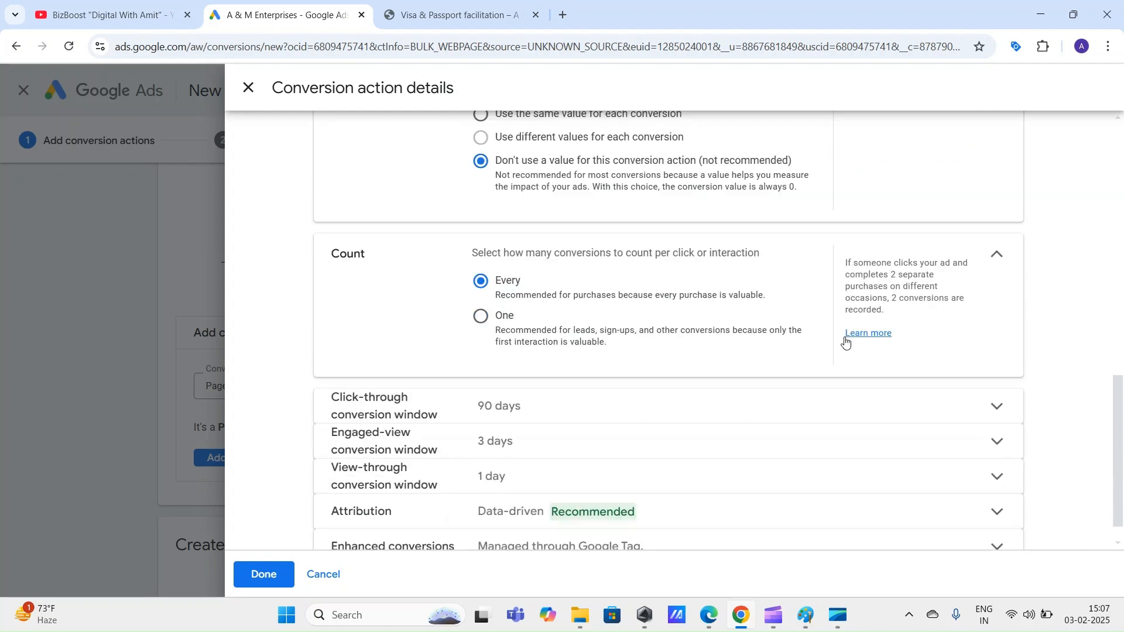
{"action": "left_click", "coordinate": [481, 316]}
{"action": "scroll", "coordinate": [1121, 260], "scroll_direction": "down", "scroll_amount": 1}
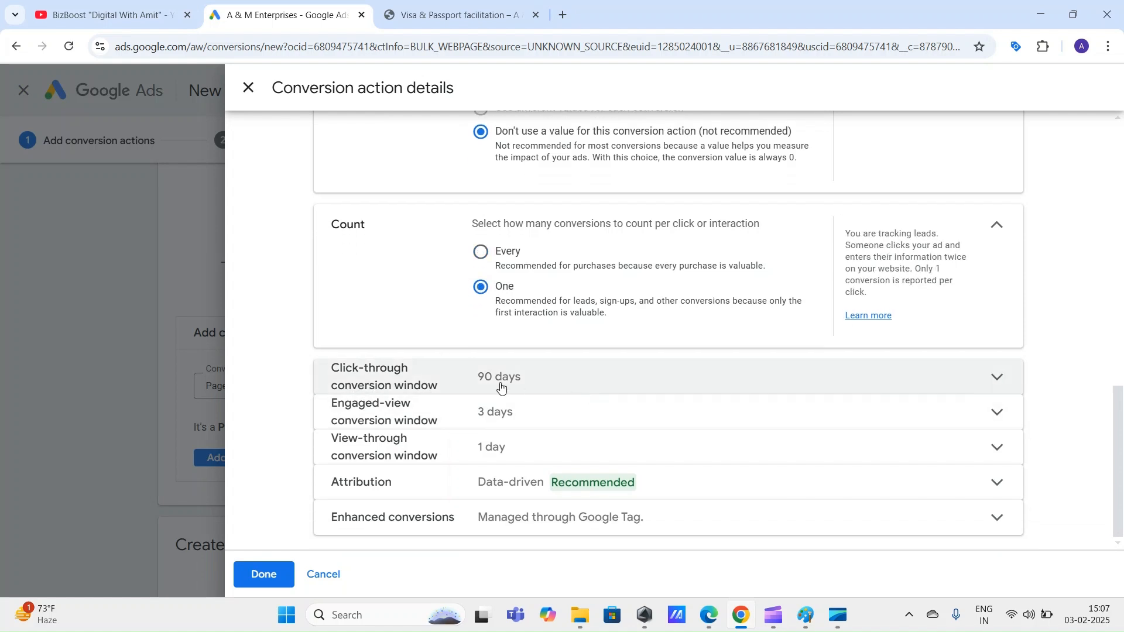
Review the click-through, engaged-view and view-through conversion window settings
{"action": "left_click", "coordinate": [524, 379]}
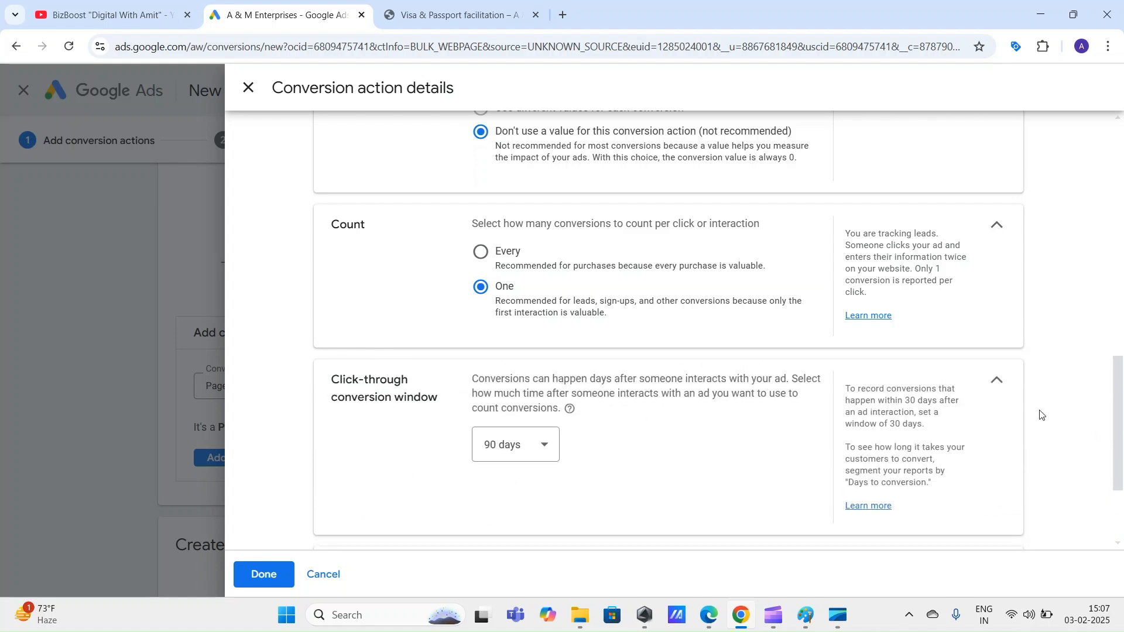
{"action": "left_click", "coordinate": [998, 380]}
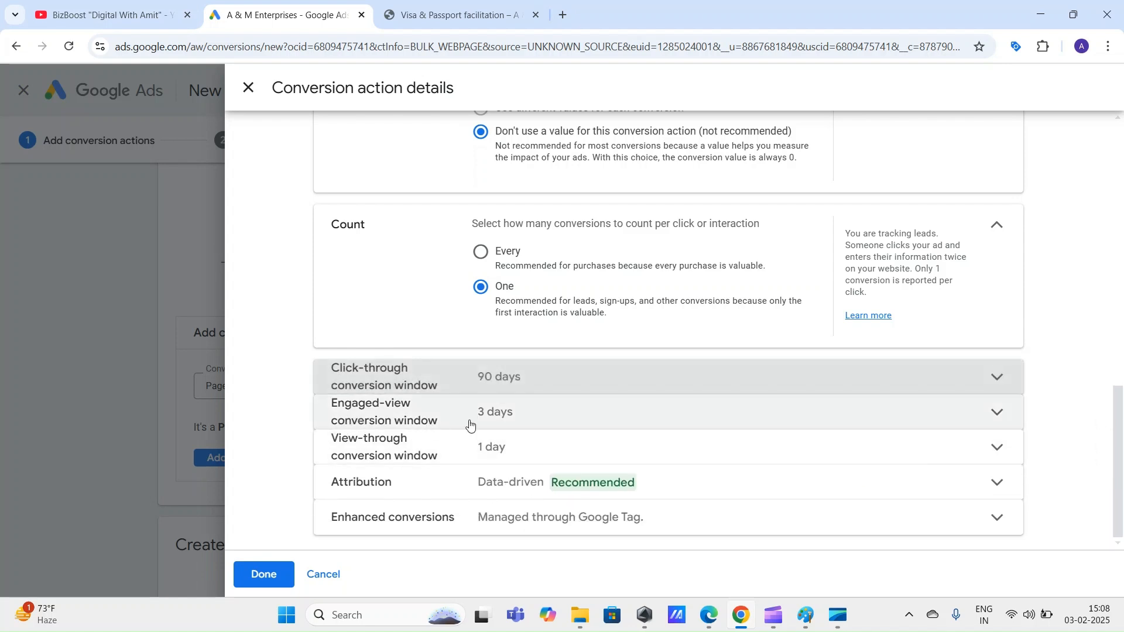
{"action": "left_click", "coordinate": [532, 422]}
{"action": "left_click", "coordinate": [996, 431]}
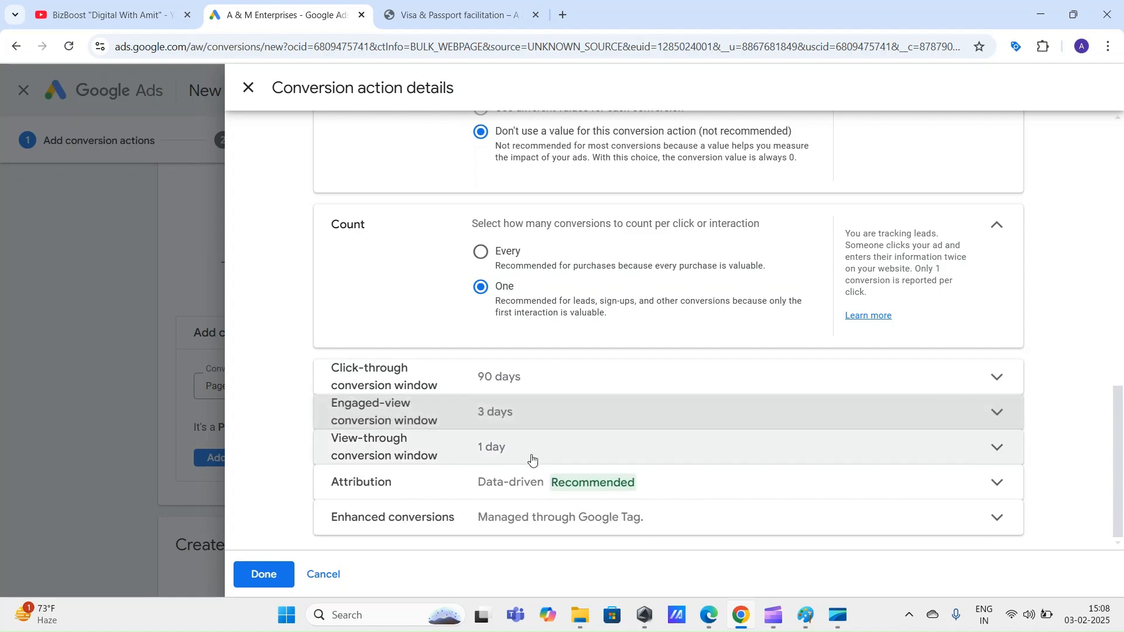
{"action": "left_click", "coordinate": [978, 449]}
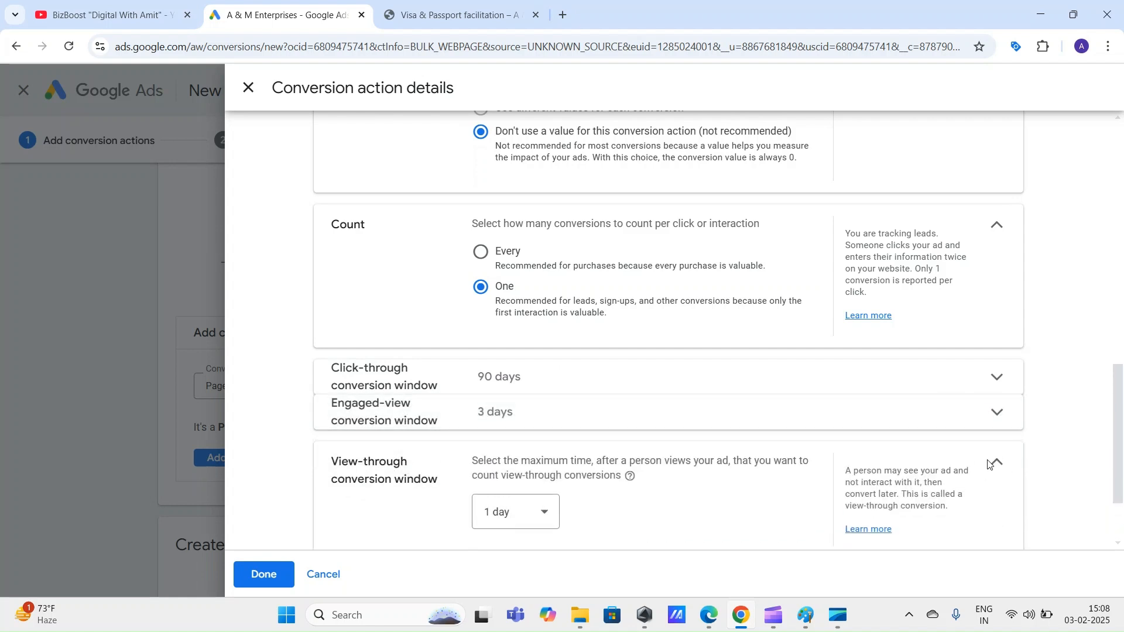
Review the enhanced conversions setting and complete the conversion action details
{"action": "left_click", "coordinate": [999, 467]}
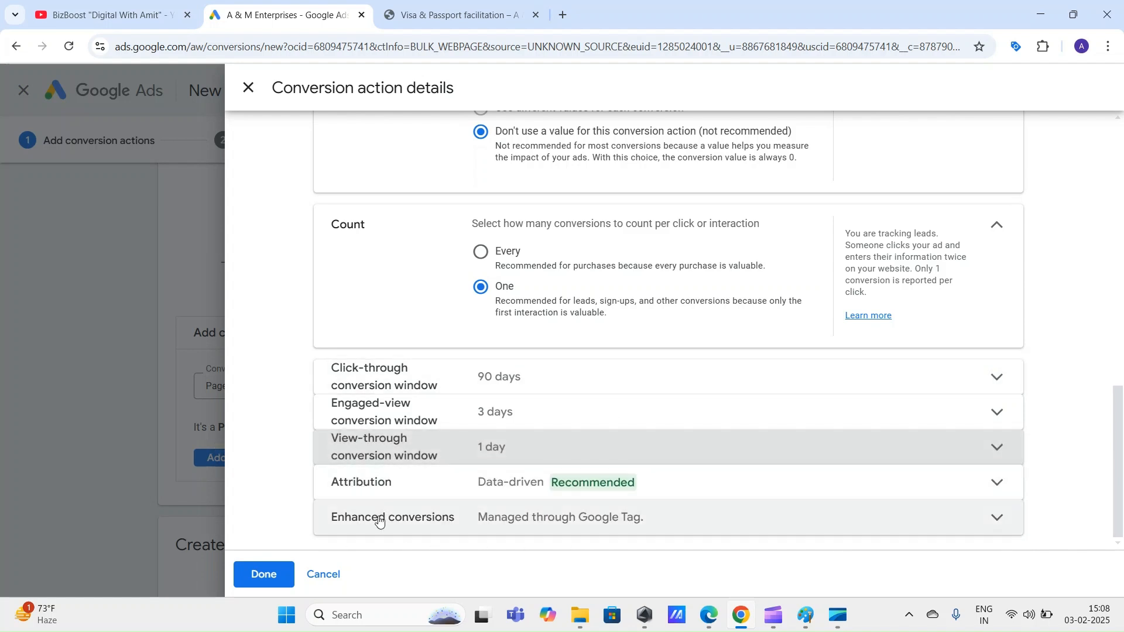
{"action": "left_click", "coordinate": [999, 535]}
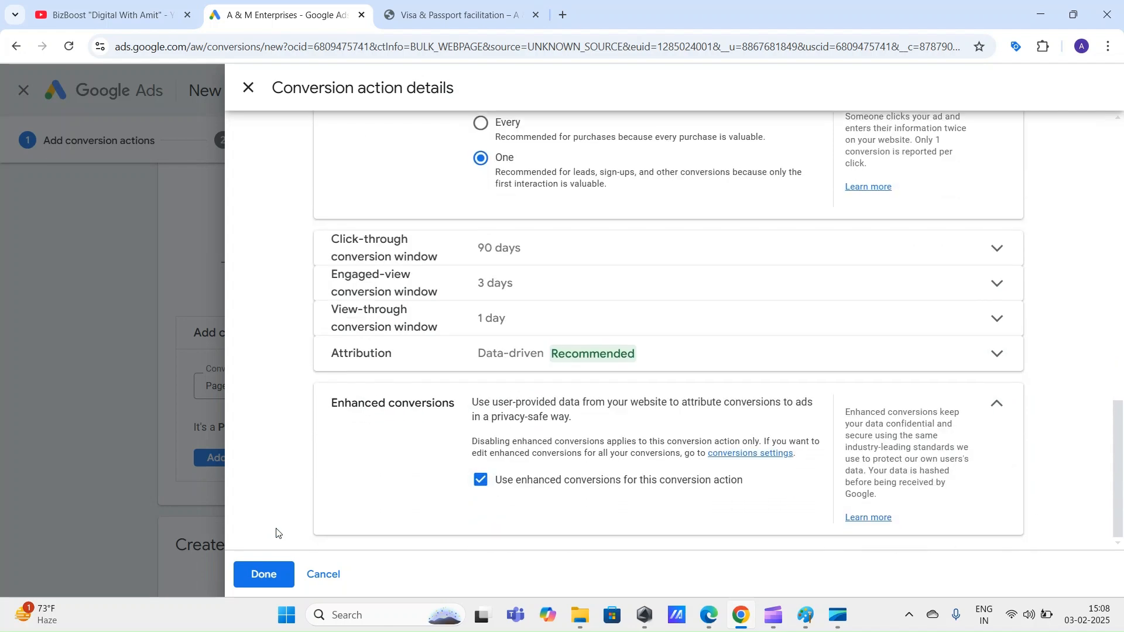
{"action": "scroll", "coordinate": [277, 533], "scroll_direction": "up", "scroll_amount": 4}
{"action": "left_click", "coordinate": [263, 574]}
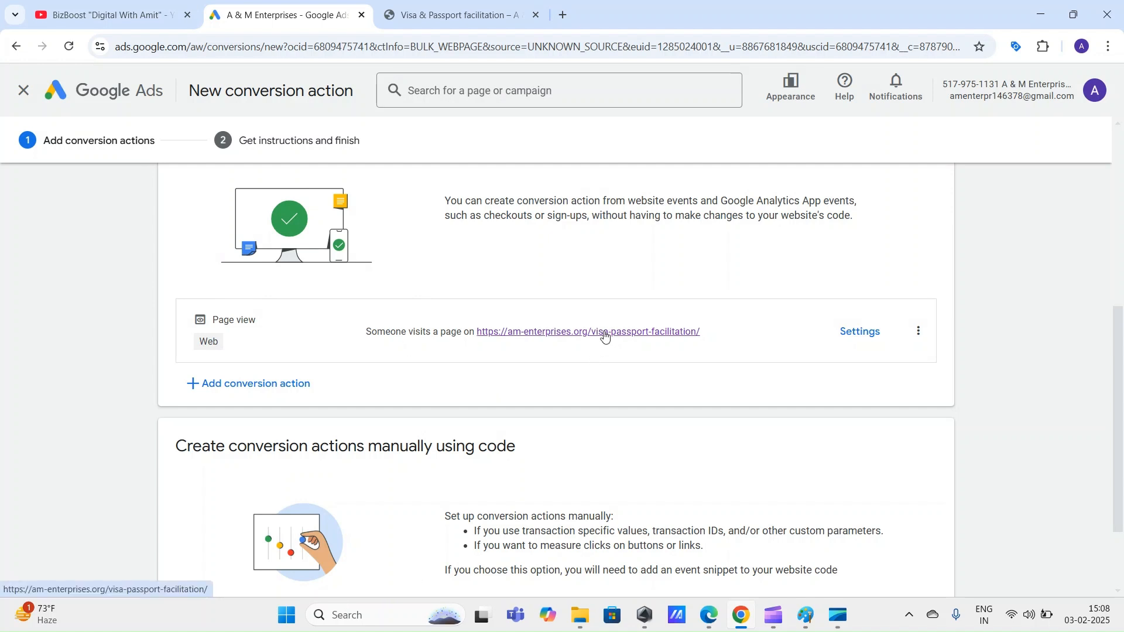
Review the added Page view event and the visa-passport-facilitation page it tracks on the website
{"action": "scroll", "coordinate": [1083, 468], "scroll_direction": "up", "scroll_amount": 3}
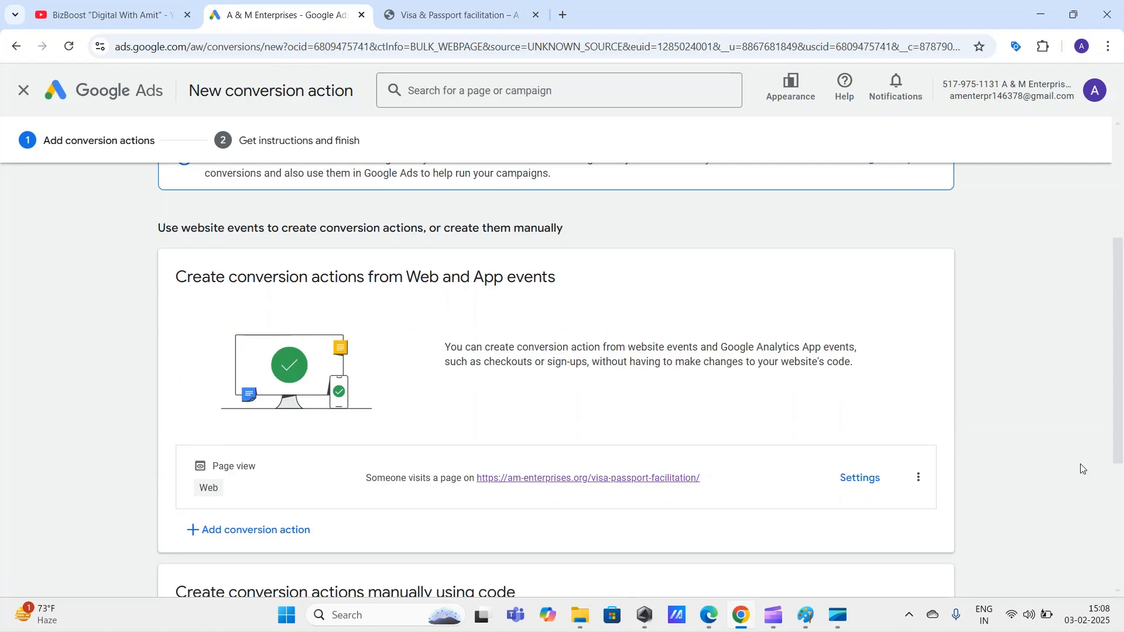
{"action": "scroll", "coordinate": [1082, 470], "scroll_direction": "up", "scroll_amount": 3}
{"action": "scroll", "coordinate": [1081, 470], "scroll_direction": "down", "scroll_amount": 3}
{"action": "left_click", "coordinate": [432, 4]}
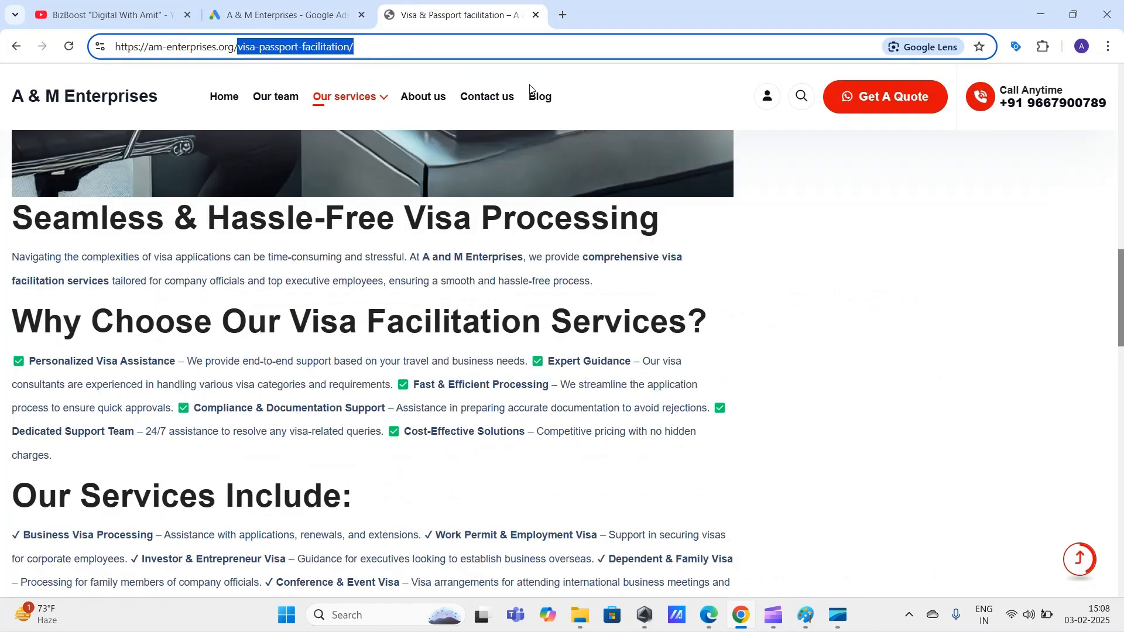
{"action": "left_click", "coordinate": [869, 262]}
{"action": "scroll", "coordinate": [868, 261], "scroll_direction": "up", "scroll_amount": 5}
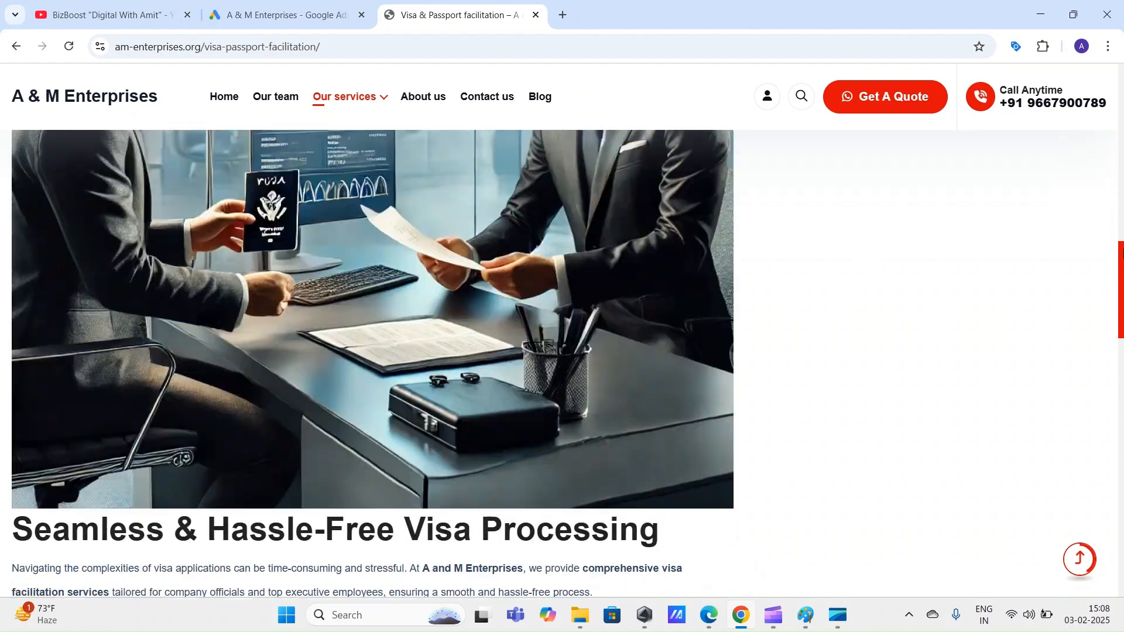
{"action": "scroll", "coordinate": [868, 261], "scroll_direction": "up", "scroll_amount": 10}
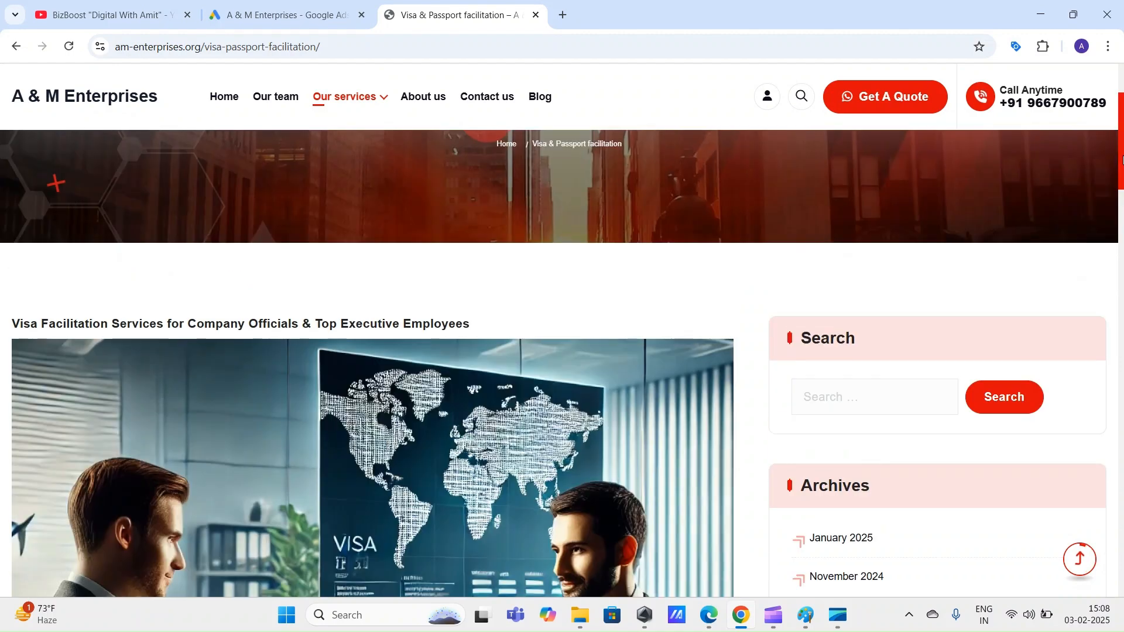
{"action": "left_click", "coordinate": [268, 5]}
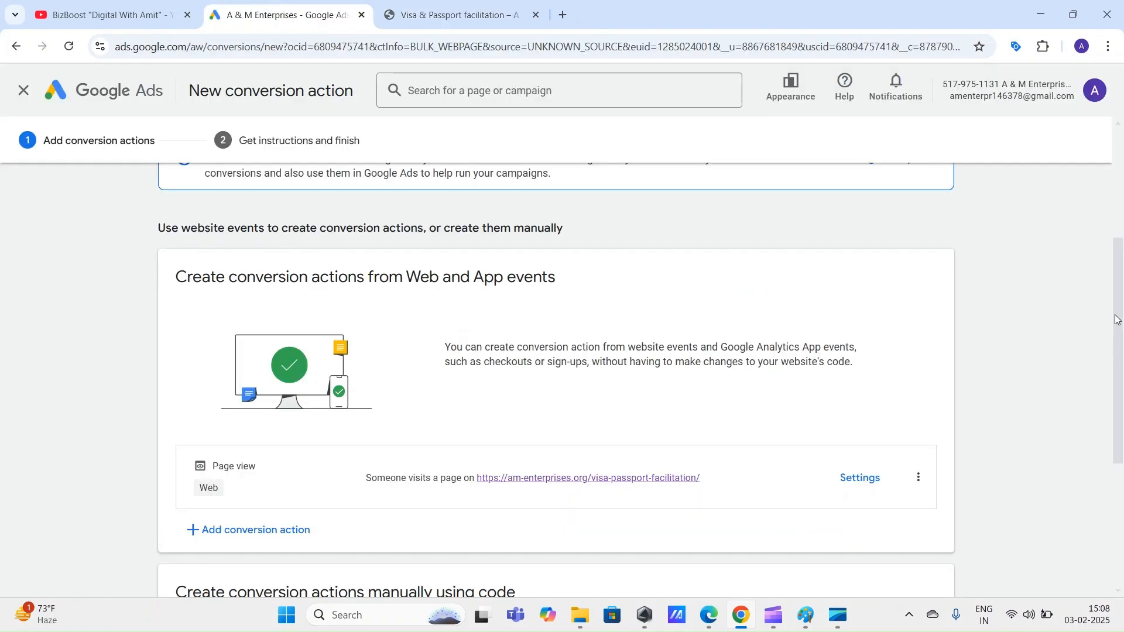
Save the Page view conversion action and finish its setup to return to the conversion summary
{"action": "left_click_drag", "start_coordinate": [1117, 318], "coordinate": [1122, 481]}
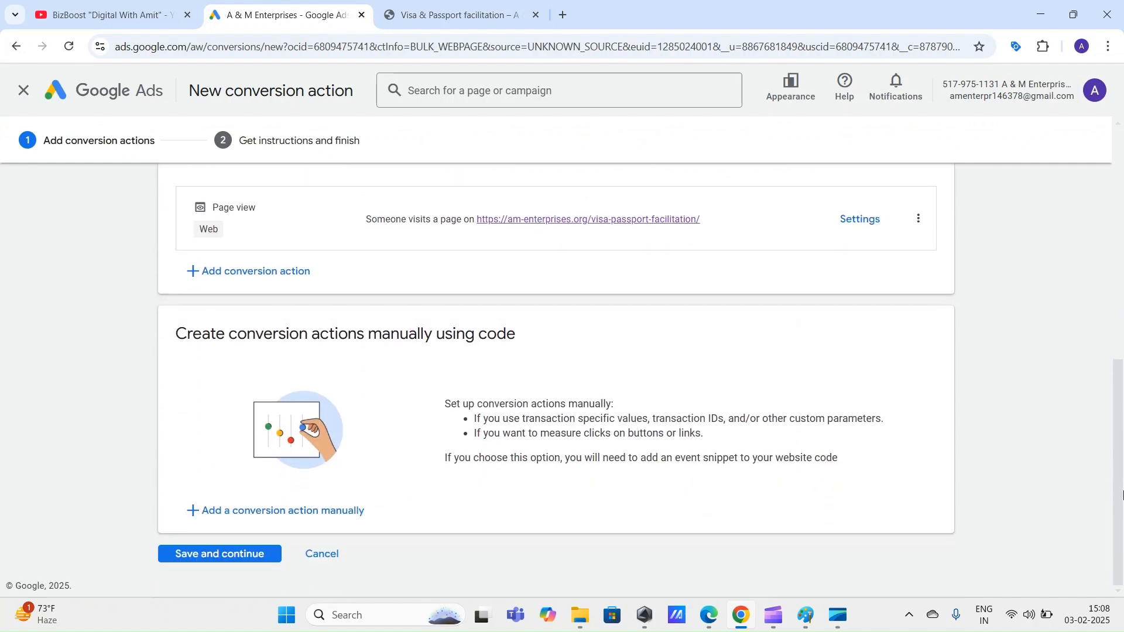
{"action": "left_click", "coordinate": [235, 555]}
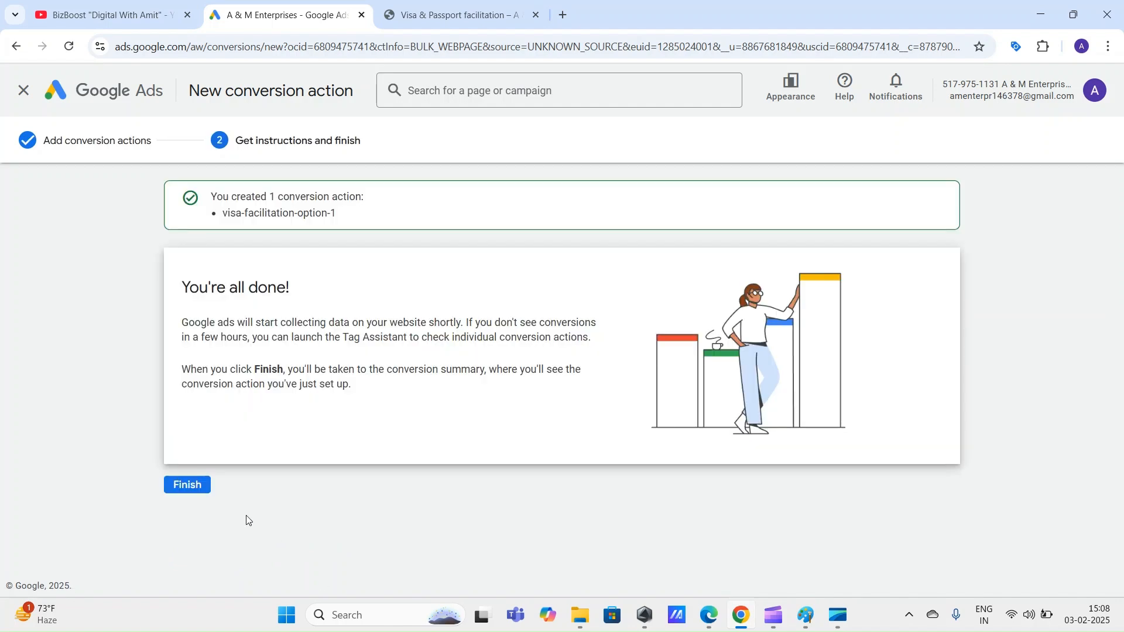
{"action": "left_click", "coordinate": [201, 491]}
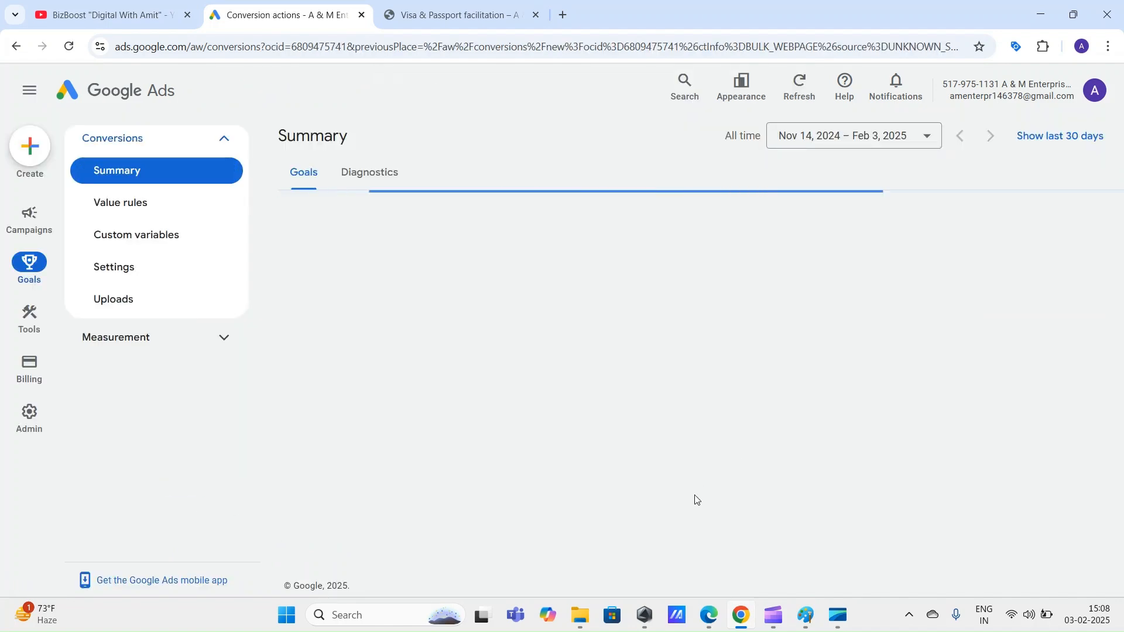
Troubleshoot visa-facilitation-option-1 with Tag Assistant by visiting the Visa & Passport facilitation page on the site
{"action": "scroll", "coordinate": [510, 324], "scroll_direction": "down", "scroll_amount": 10}
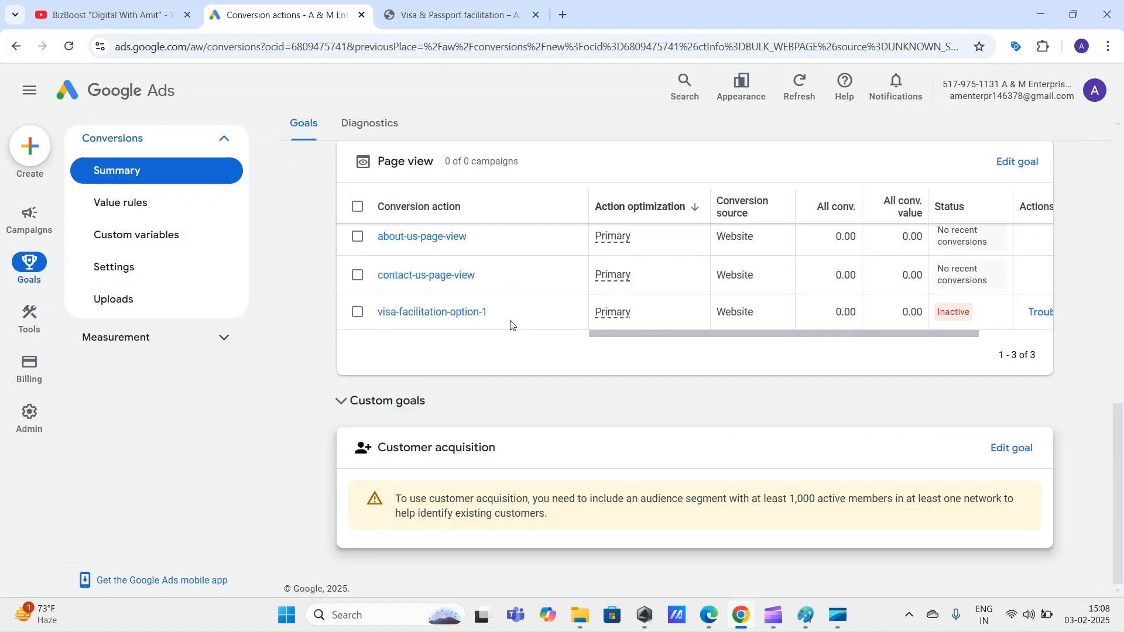
{"action": "scroll", "coordinate": [512, 326], "scroll_direction": "up", "scroll_amount": 4}
{"action": "scroll", "coordinate": [511, 325], "scroll_direction": "down", "scroll_amount": 2}
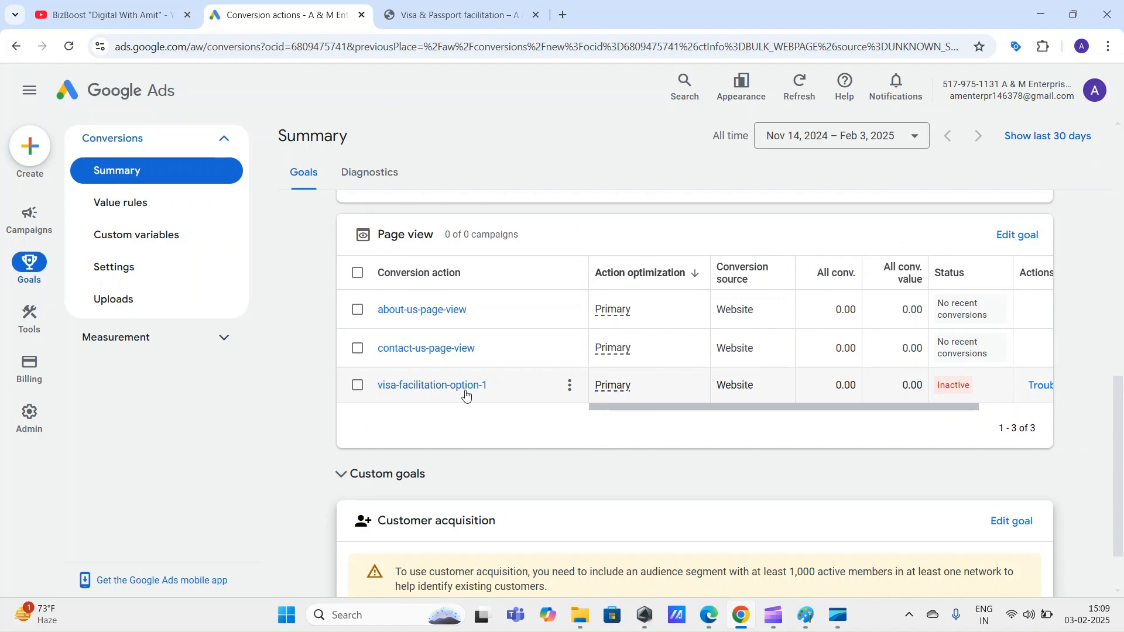
{"action": "left_click_drag", "start_coordinate": [932, 409], "coordinate": [999, 405]}
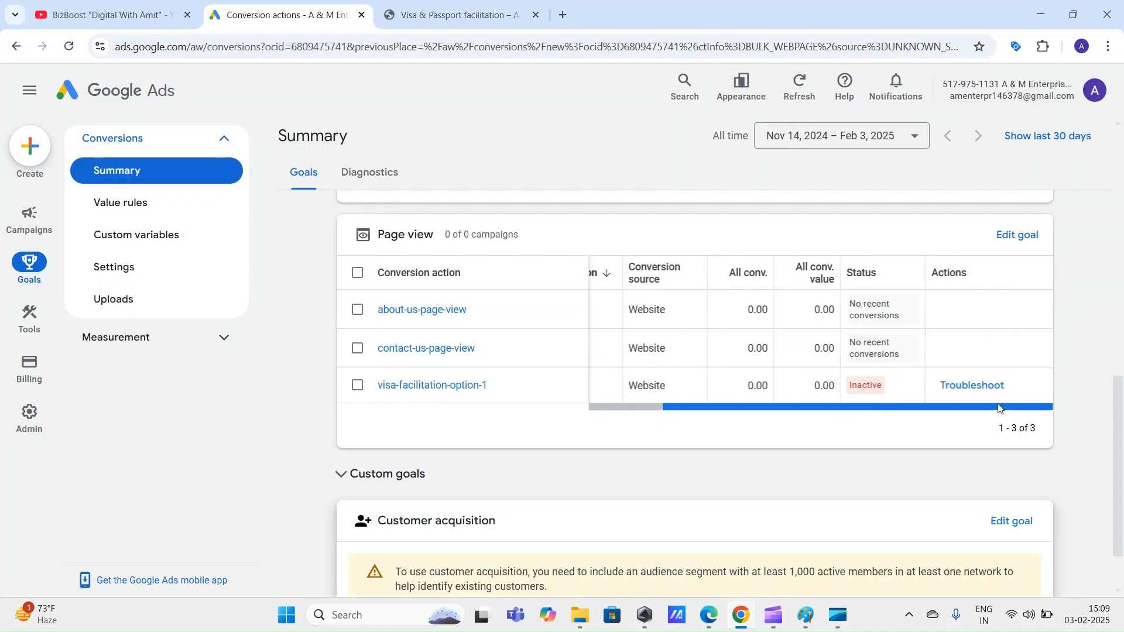
{"action": "left_click", "coordinate": [970, 385]}
{"action": "mouse_move", "coordinate": [345, 133]}
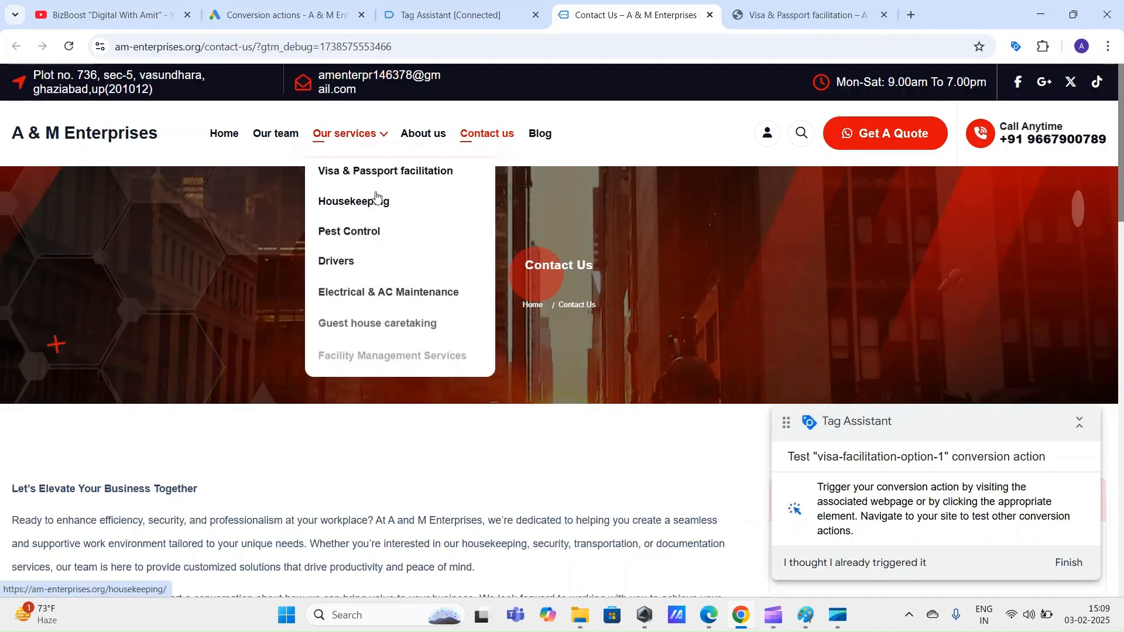
{"action": "left_click", "coordinate": [375, 173]}
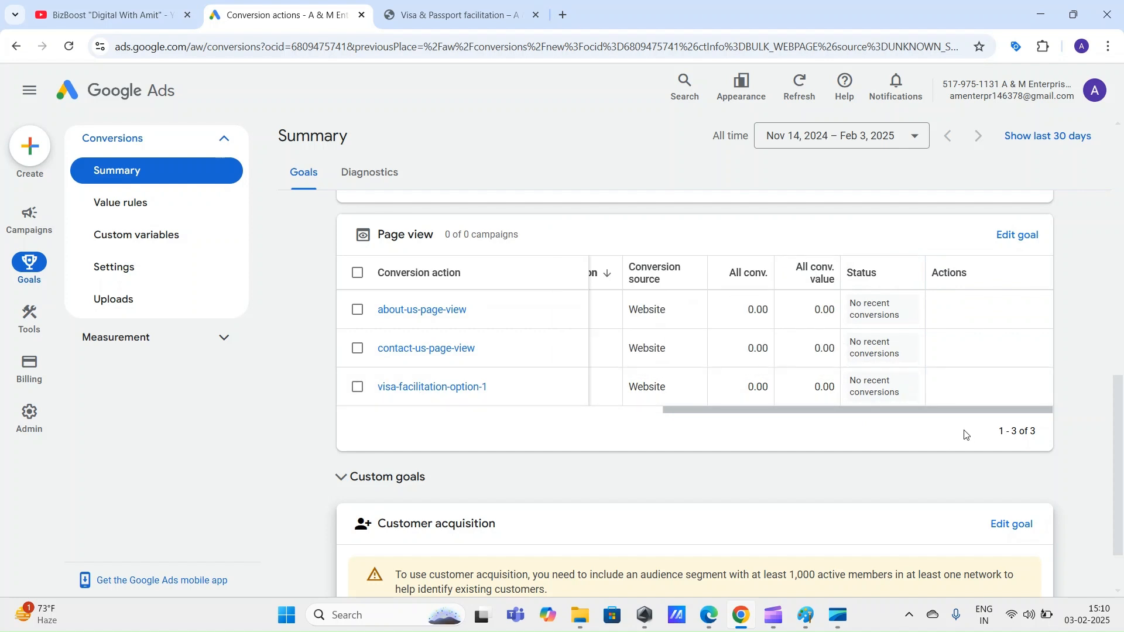
Examine the optimization, status and actions of the Page view conversion actions in the conversion summary
{"action": "left_click_drag", "start_coordinate": [958, 420], "coordinate": [911, 424]}
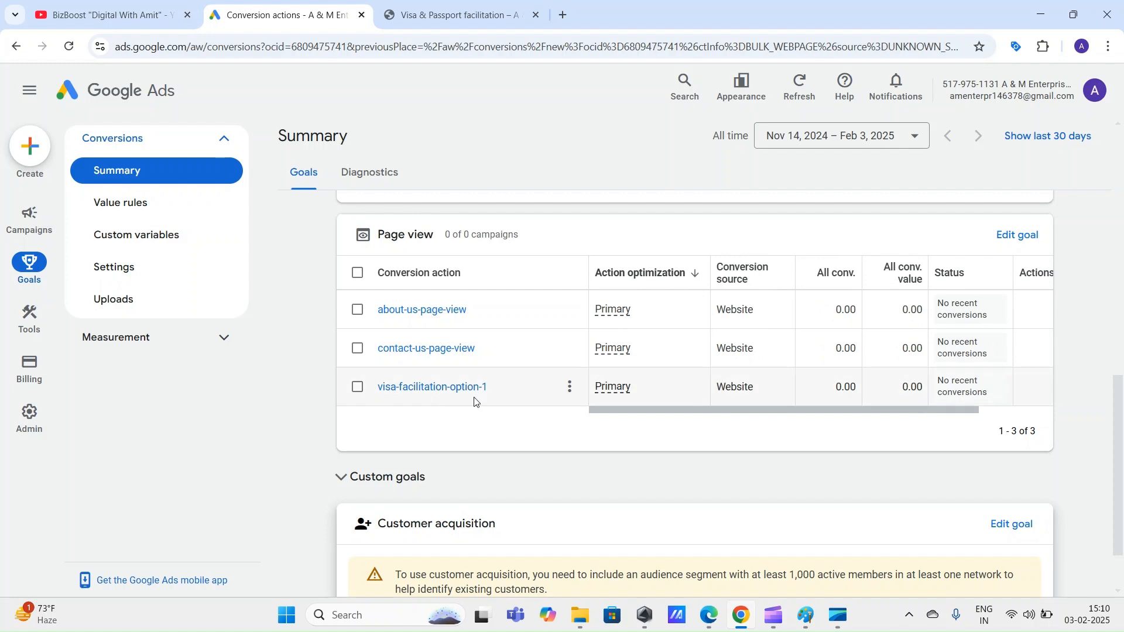
{"action": "left_click_drag", "start_coordinate": [591, 410], "coordinate": [740, 422]}
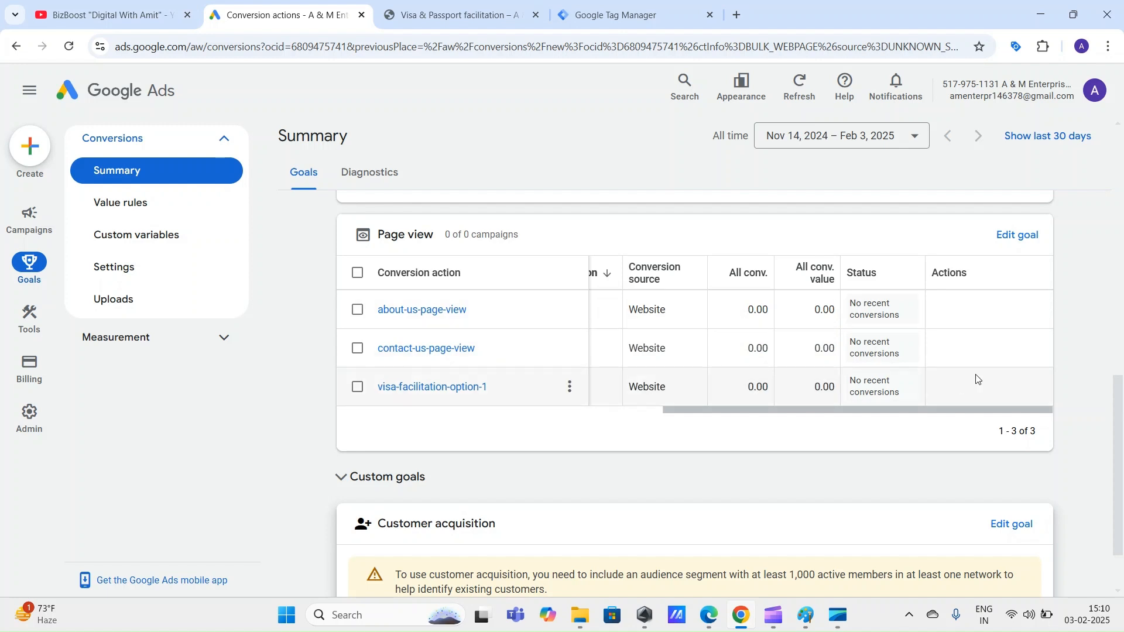
{"action": "mouse_move", "coordinate": [888, 410]}
{"action": "left_mouse_down"}
{"action": "mouse_move", "coordinate": [848, 413]}
{"action": "mouse_move", "coordinate": [902, 416]}
{"action": "left_mouse_up"}
{"action": "left_click_drag", "start_coordinate": [768, 411], "coordinate": [819, 424]}
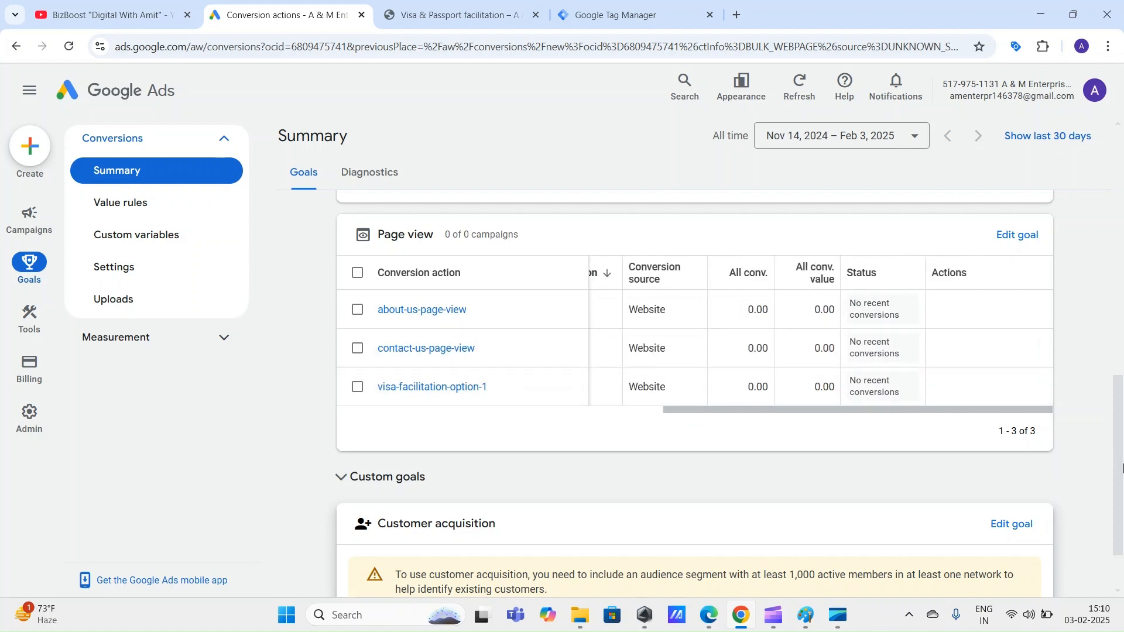
{"action": "mouse_move", "coordinate": [1121, 459]}
{"action": "left_mouse_down"}
{"action": "mouse_move", "coordinate": [1121, 491]}
{"action": "mouse_move", "coordinate": [1120, 447]}
{"action": "left_mouse_up"}
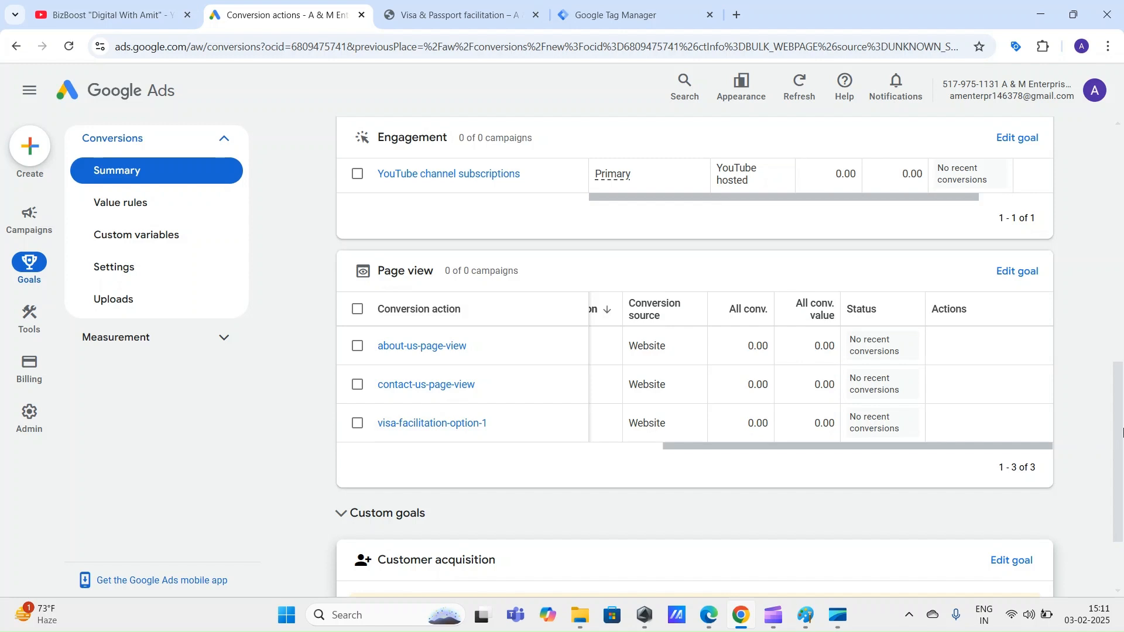
{"action": "mouse_move", "coordinate": [728, 452]}
{"action": "left_mouse_down"}
{"action": "mouse_move", "coordinate": [683, 454]}
{"action": "mouse_move", "coordinate": [731, 458]}
{"action": "left_mouse_up"}
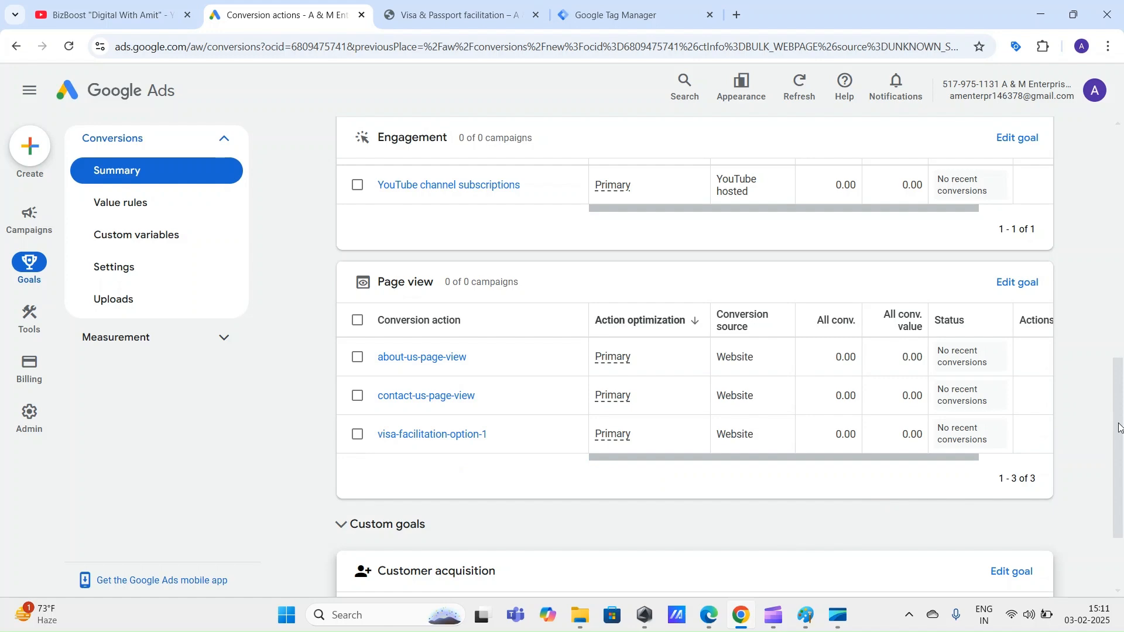
{"action": "left_click_drag", "start_coordinate": [1118, 428], "coordinate": [1117, 293]}
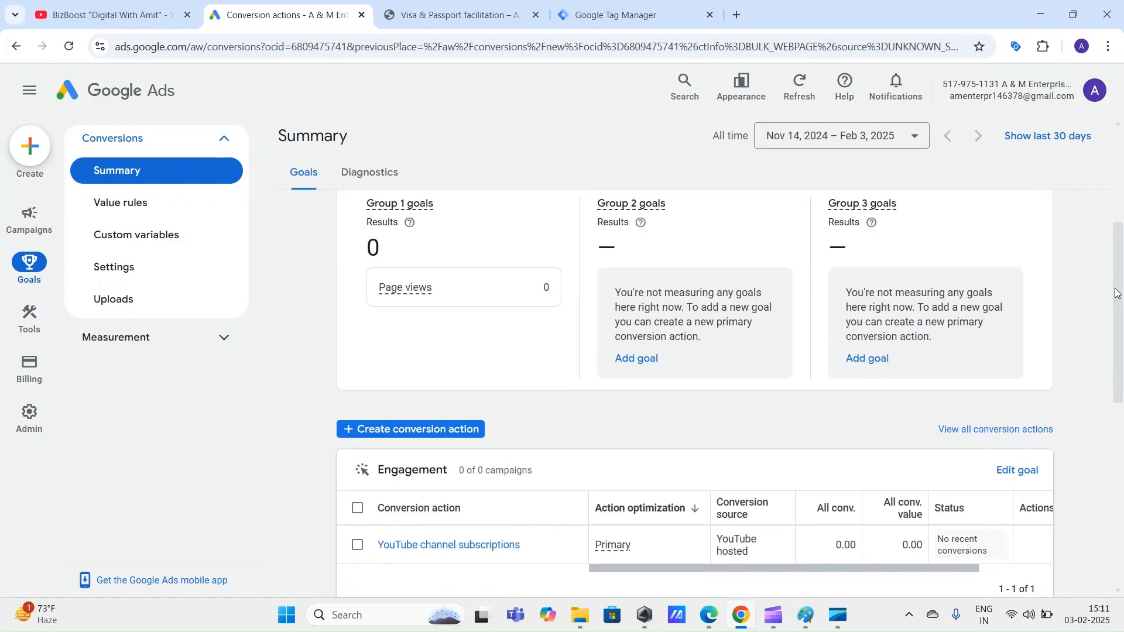
Start creating another conversion action that tracks actions on the website
{"action": "scroll", "coordinate": [674, 342], "scroll_direction": "down", "scroll_amount": 3}
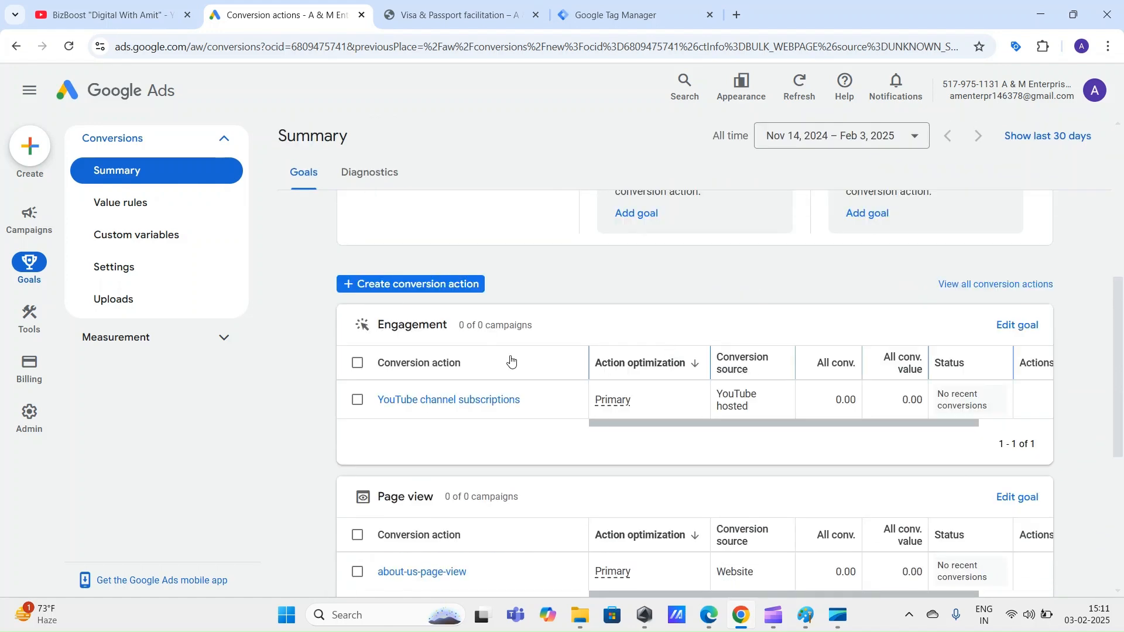
{"action": "left_click", "coordinate": [415, 283]}
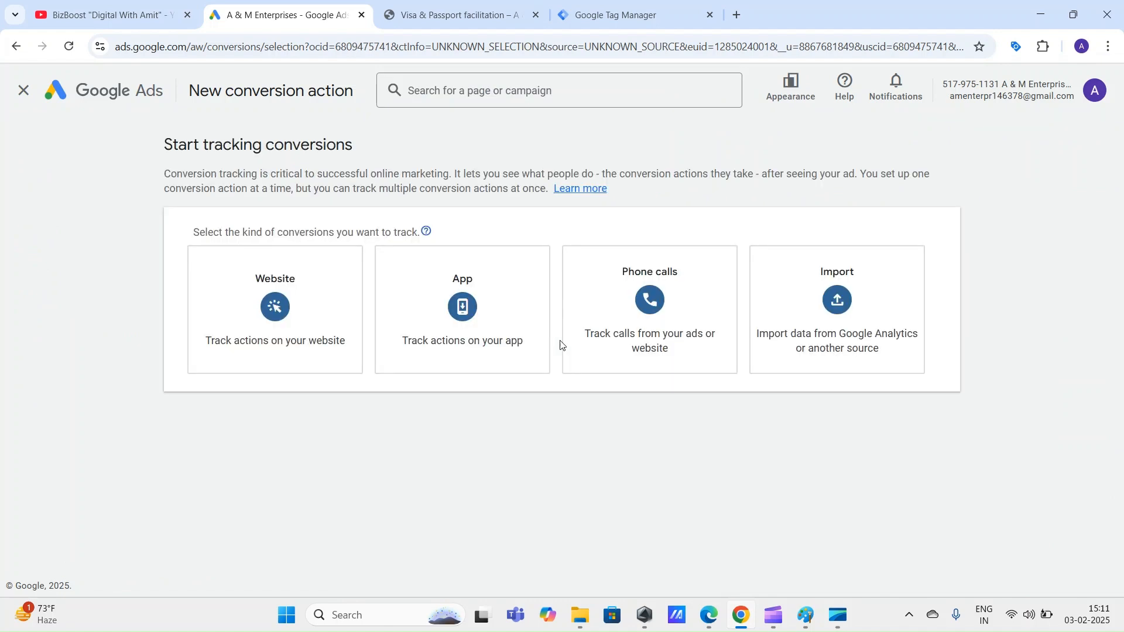
{"action": "left_click", "coordinate": [273, 295]}
Check the domain and content of the visa-passport-facilitation page, and return to the new conversion action
{"action": "left_click", "coordinate": [463, 15]}
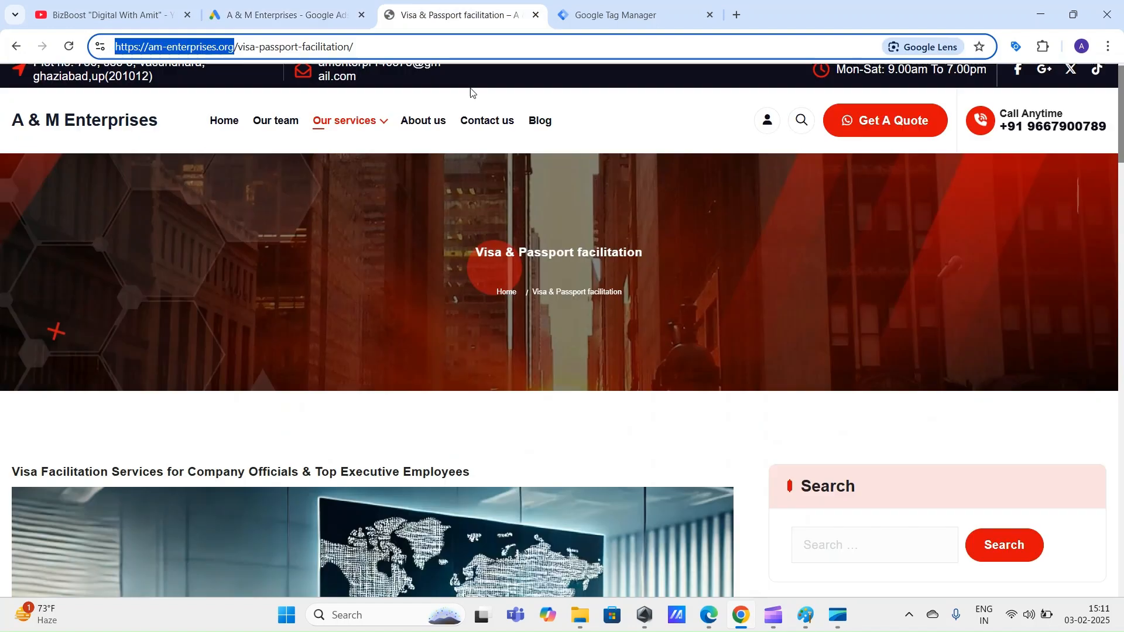
{"action": "left_click_drag", "start_coordinate": [494, 43], "coordinate": [113, 47]}
{"action": "left_click", "coordinate": [301, 328]}
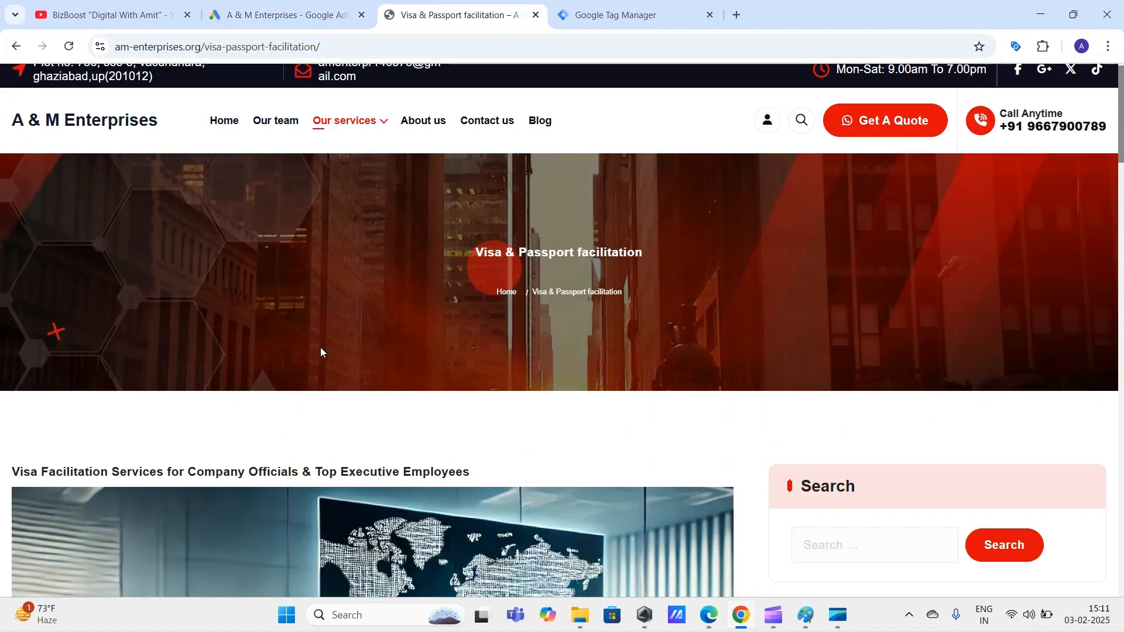
{"action": "scroll", "coordinate": [320, 346], "scroll_direction": "down", "scroll_amount": 5}
{"action": "scroll", "coordinate": [321, 346], "scroll_direction": "down", "scroll_amount": 8}
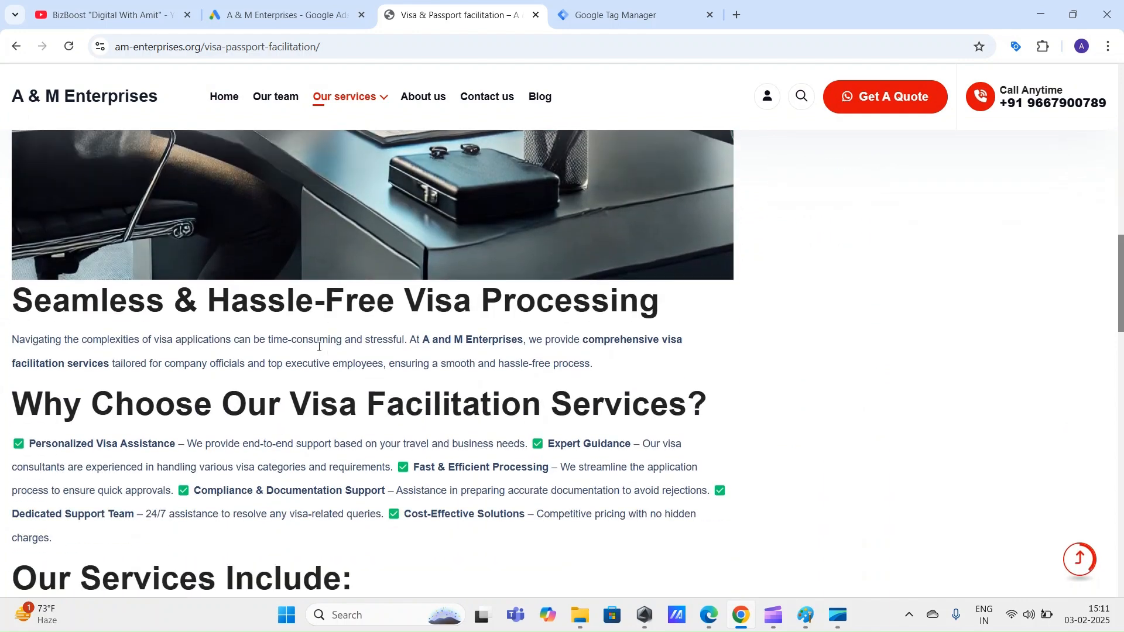
{"action": "left_click", "coordinate": [227, 5]}
Add a conversion action manually using code and set its goal category to Page view
{"action": "scroll", "coordinate": [497, 294], "scroll_direction": "down", "scroll_amount": 7}
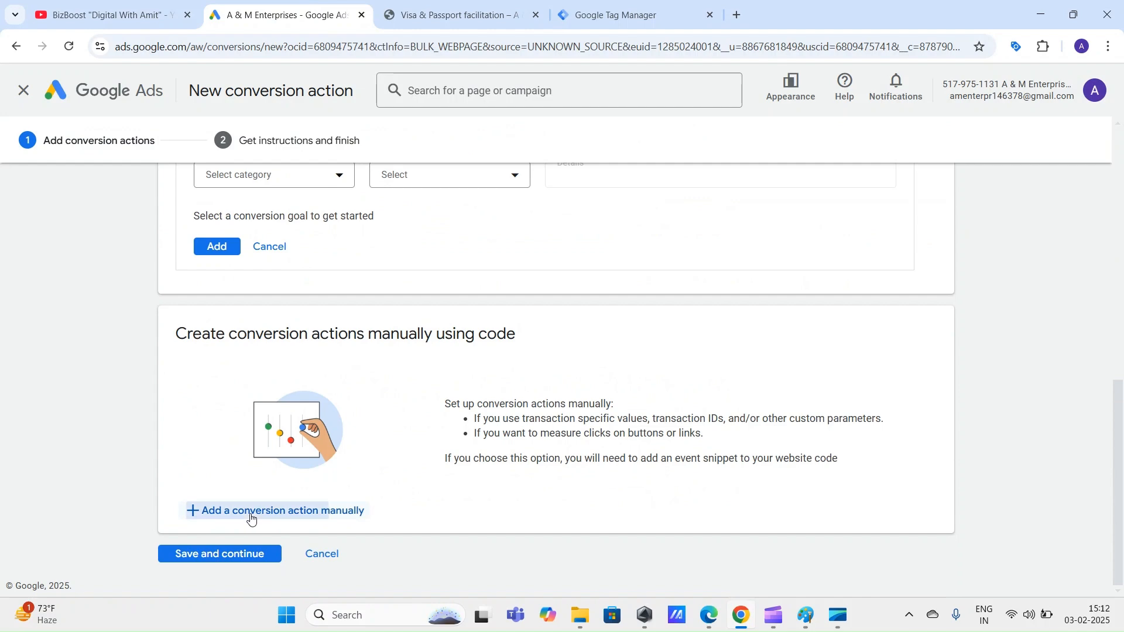
{"action": "left_click", "coordinate": [251, 519]}
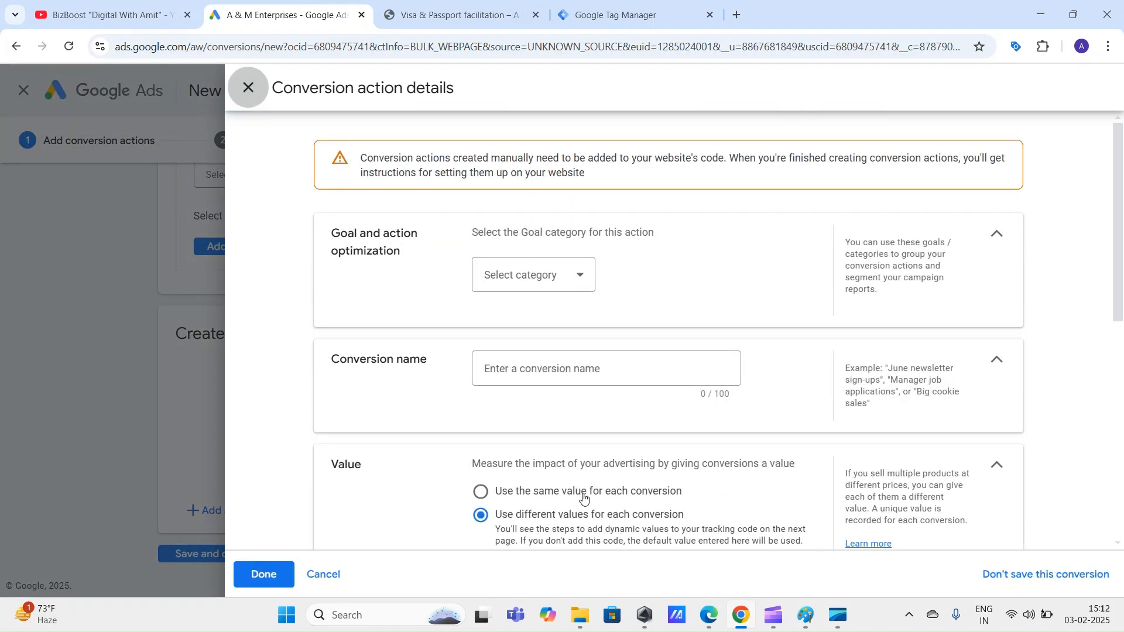
{"action": "scroll", "coordinate": [593, 246], "scroll_direction": "down", "scroll_amount": 3}
{"action": "scroll", "coordinate": [564, 269], "scroll_direction": "up", "scroll_amount": 3}
{"action": "scroll", "coordinate": [1121, 220], "scroll_direction": "down", "scroll_amount": 5}
{"action": "scroll", "coordinate": [1109, 194], "scroll_direction": "up", "scroll_amount": 5}
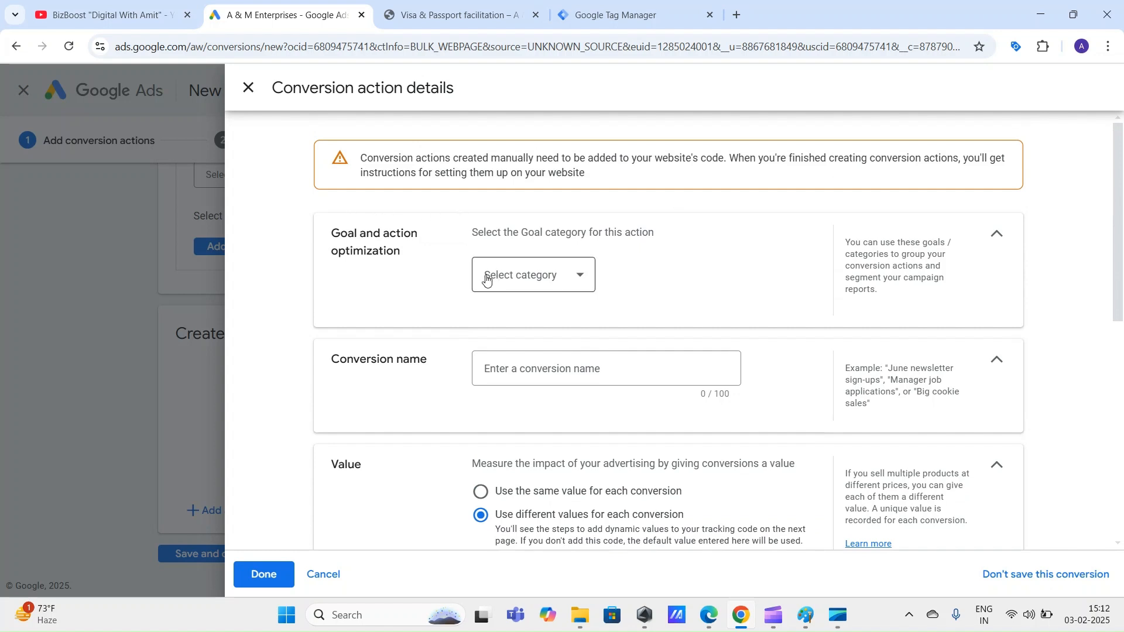
{"action": "left_click", "coordinate": [550, 279]}
{"action": "scroll", "coordinate": [572, 414], "scroll_direction": "down", "scroll_amount": 3}
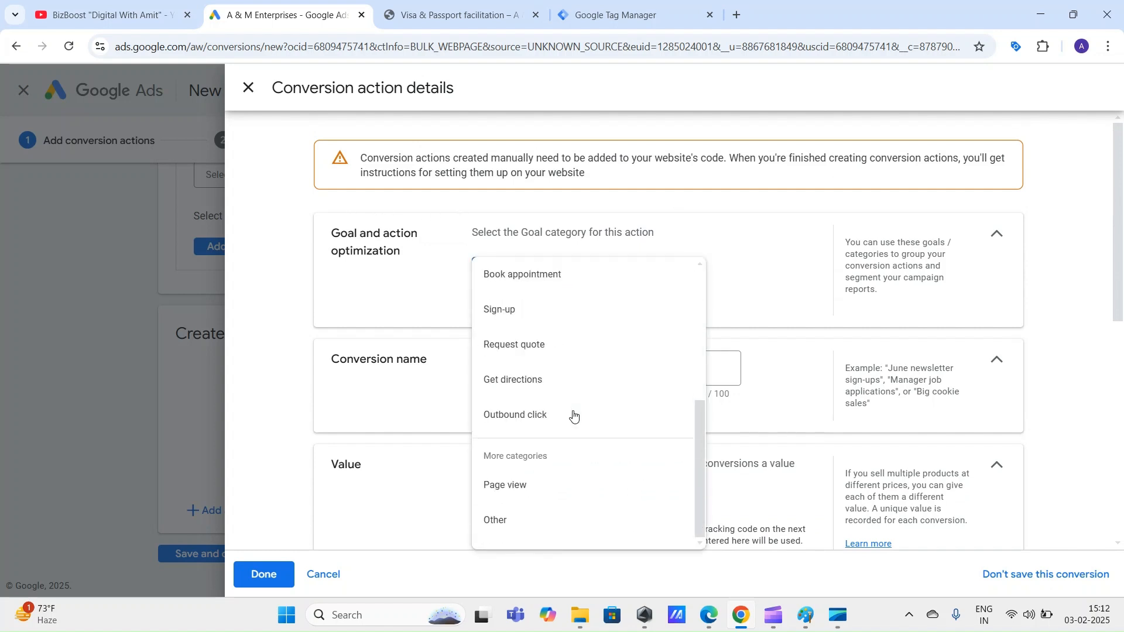
{"action": "left_click", "coordinate": [501, 486]}
Name the manual conversion action "visa-facilitation-option-2"
{"action": "scroll", "coordinate": [580, 321], "scroll_direction": "down", "scroll_amount": 2}
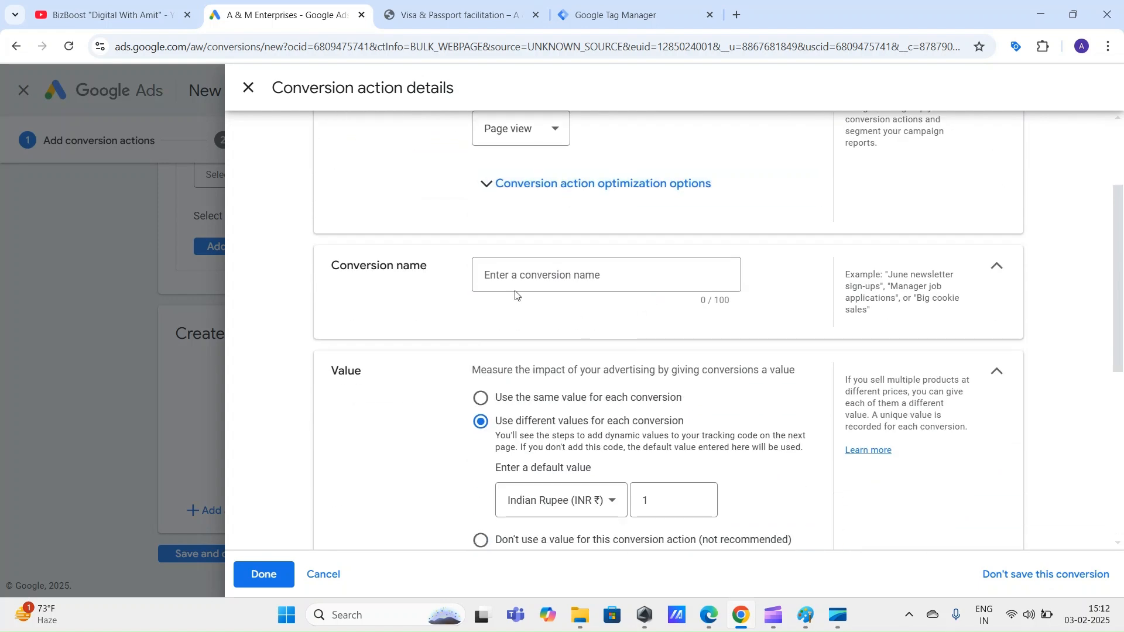
{"action": "left_click", "coordinate": [606, 270]}
{"action": "type", "text": "visa-facilitation-option-2"}
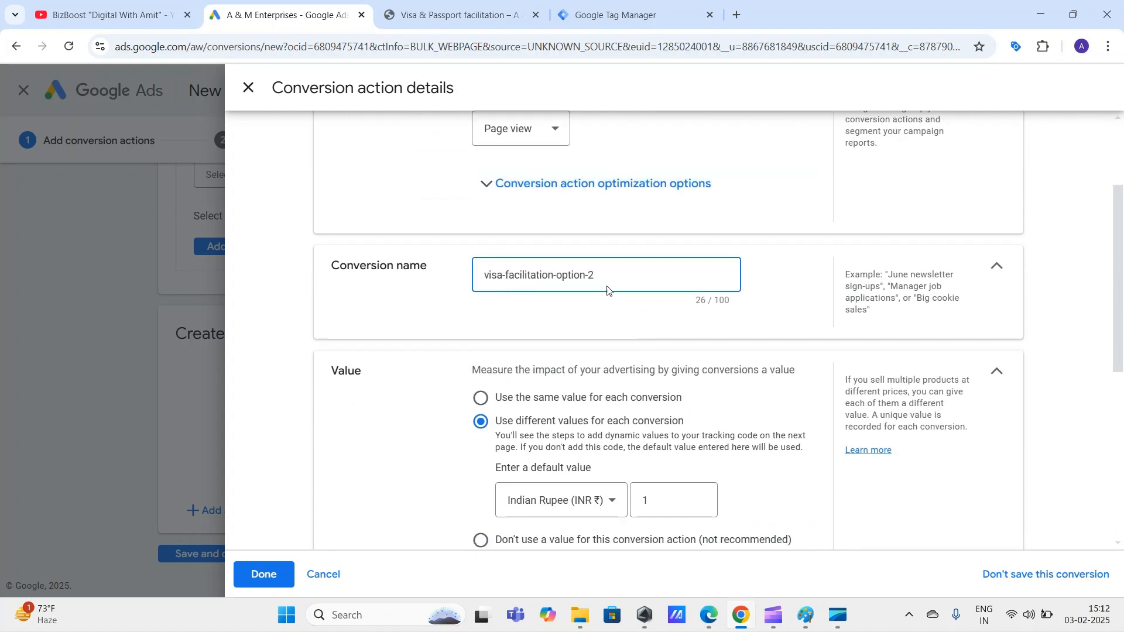
{"action": "left_click_drag", "start_coordinate": [607, 276], "coordinate": [561, 281]}
{"action": "left_click", "coordinate": [1076, 290]}
Choose not to use a value for the manual conversion action and set its count to One
{"action": "scroll", "coordinate": [635, 280], "scroll_direction": "down", "scroll_amount": 3}
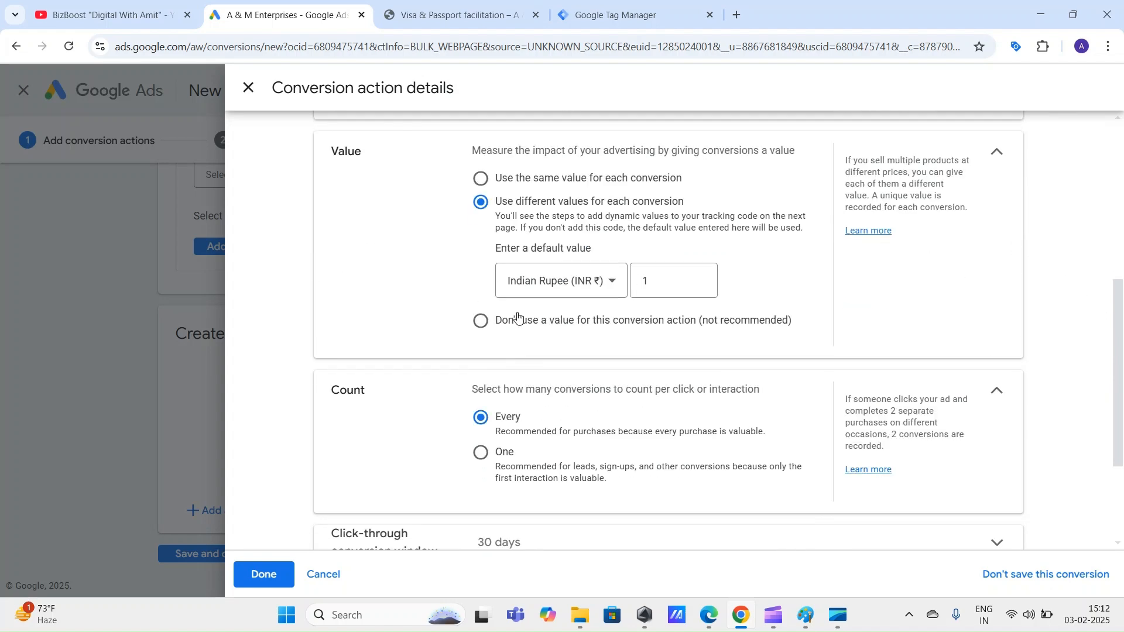
{"action": "left_click", "coordinate": [481, 321]}
{"action": "scroll", "coordinate": [381, 354], "scroll_direction": "down", "scroll_amount": 2}
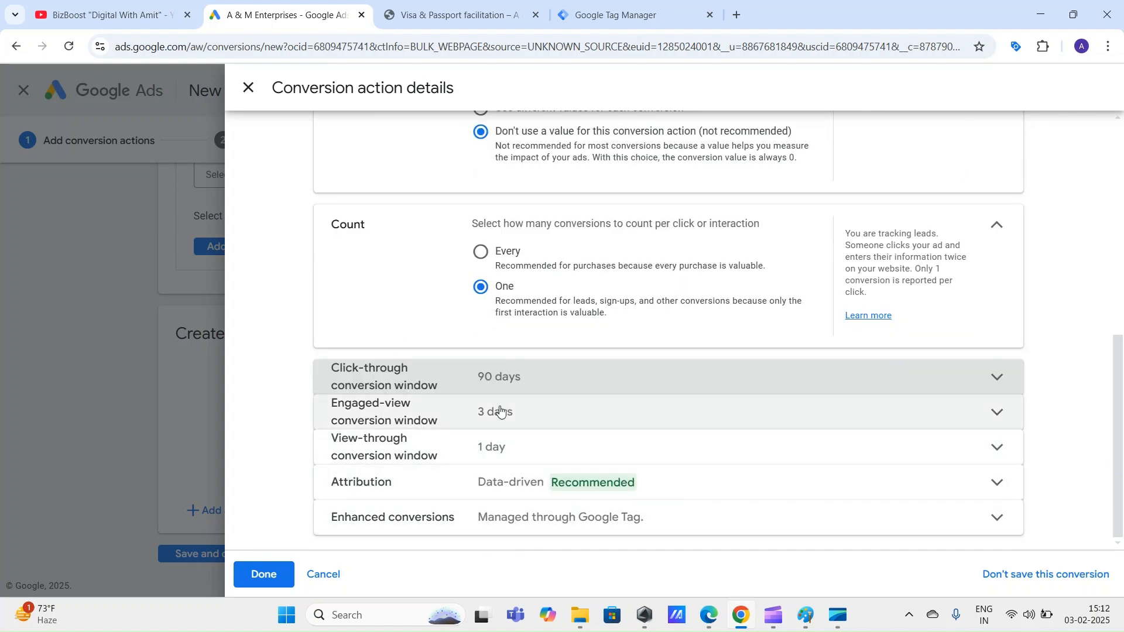
Save the manual conversion action "visa-facilitation-option-2" and show its setup instructions for Google Tag Manager
{"action": "left_click", "coordinate": [265, 575]}
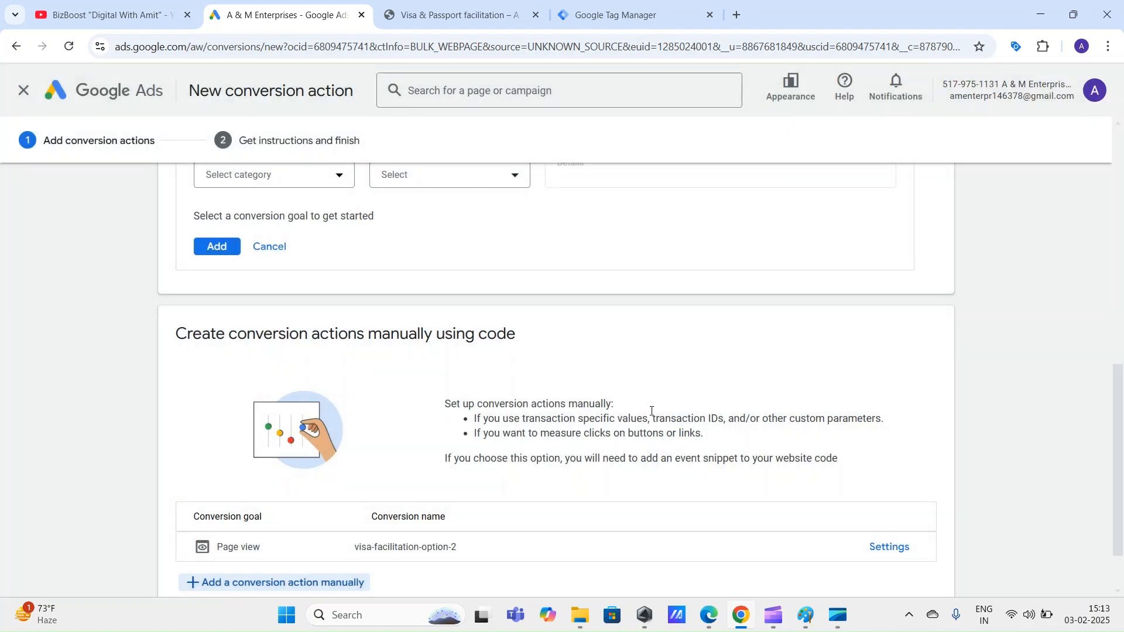
{"action": "scroll", "coordinate": [648, 415], "scroll_direction": "down", "scroll_amount": 1}
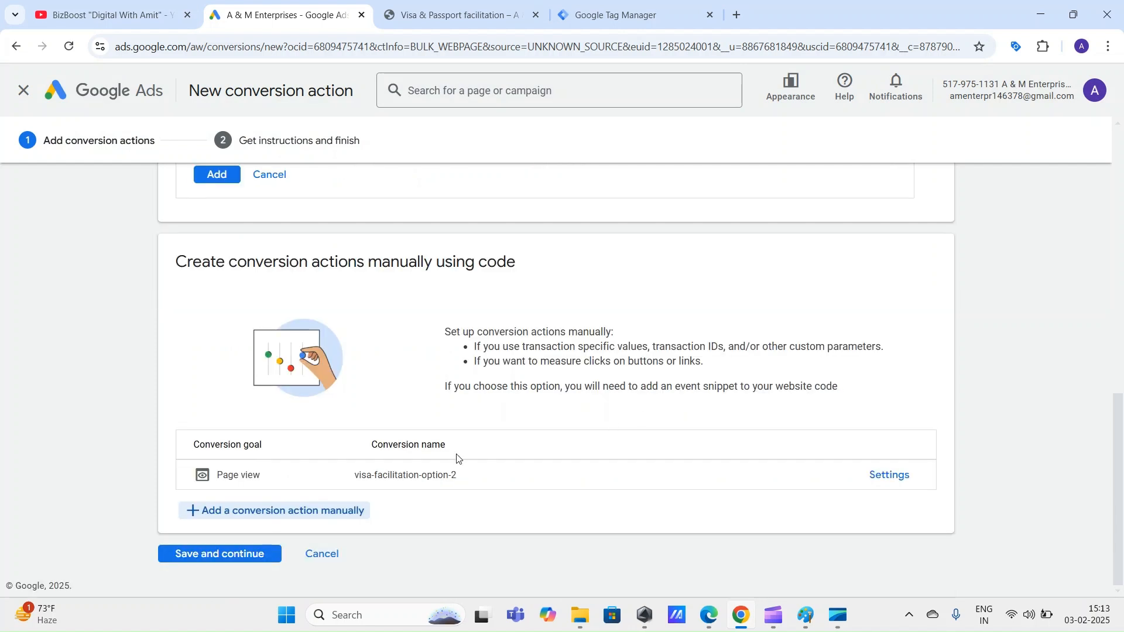
{"action": "left_click", "coordinate": [223, 556]}
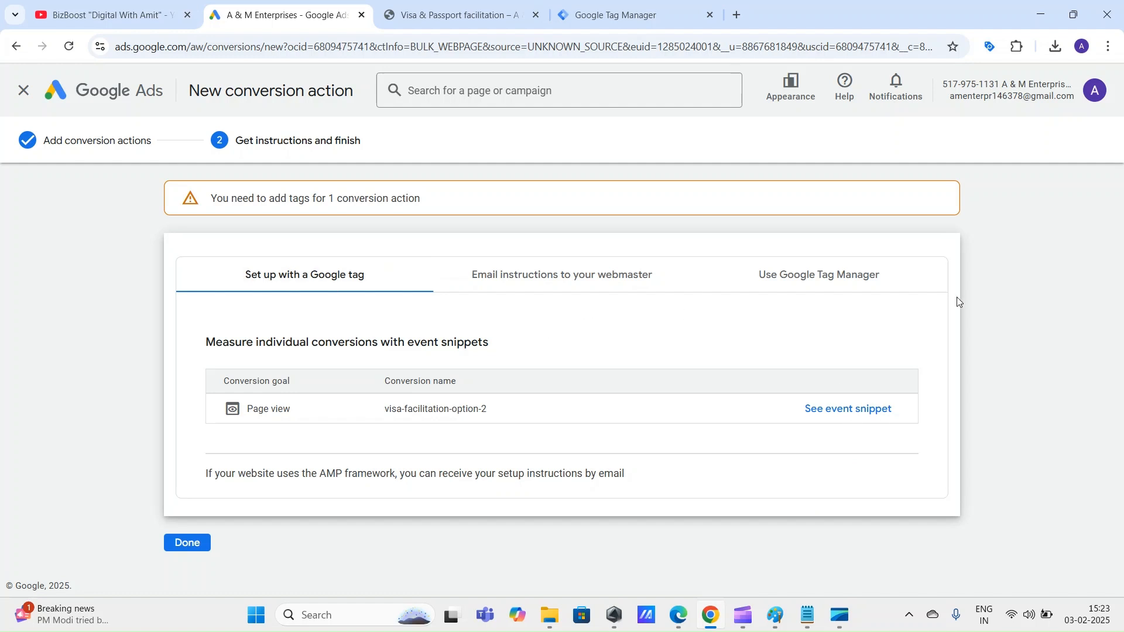
{"action": "left_click", "coordinate": [836, 283]}
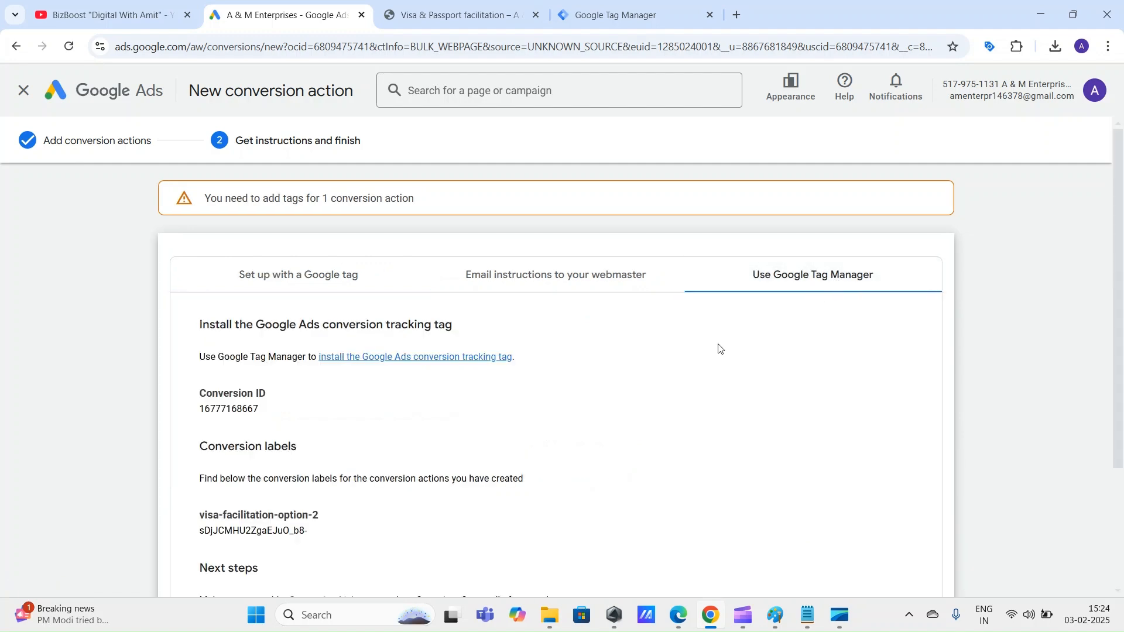
Switch to Google Tag Manager and create a tag named "visa-facilitation-event" of type Google Ads Conversion Tracking
{"action": "left_click", "coordinate": [616, 16]}
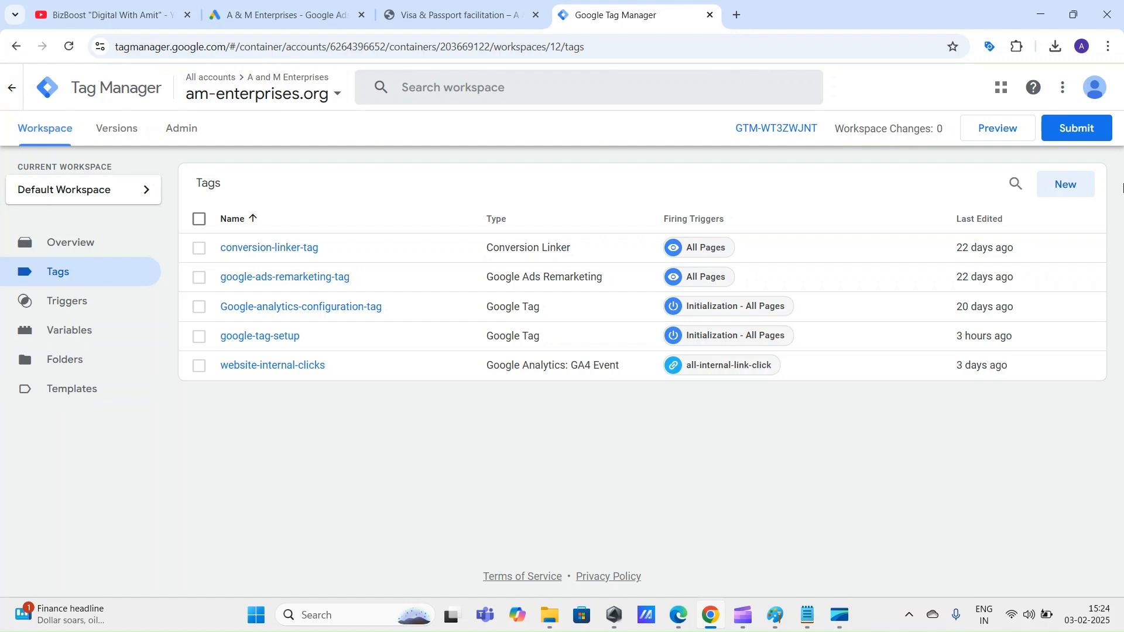
{"action": "left_click", "coordinate": [1071, 183]}
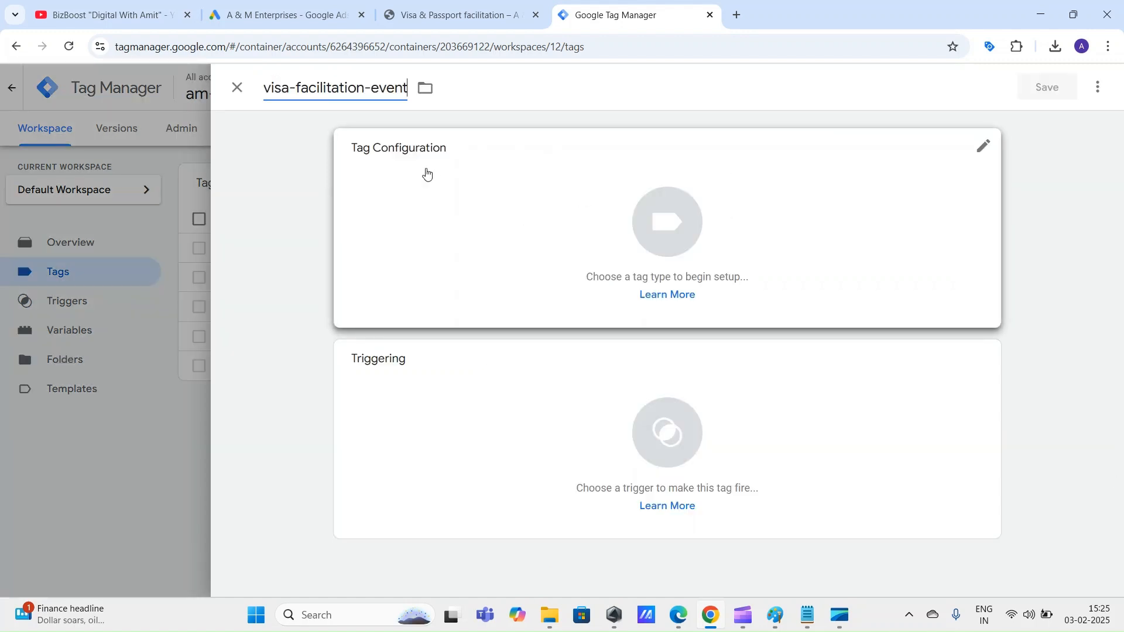
{"action": "left_click", "coordinate": [646, 216]}
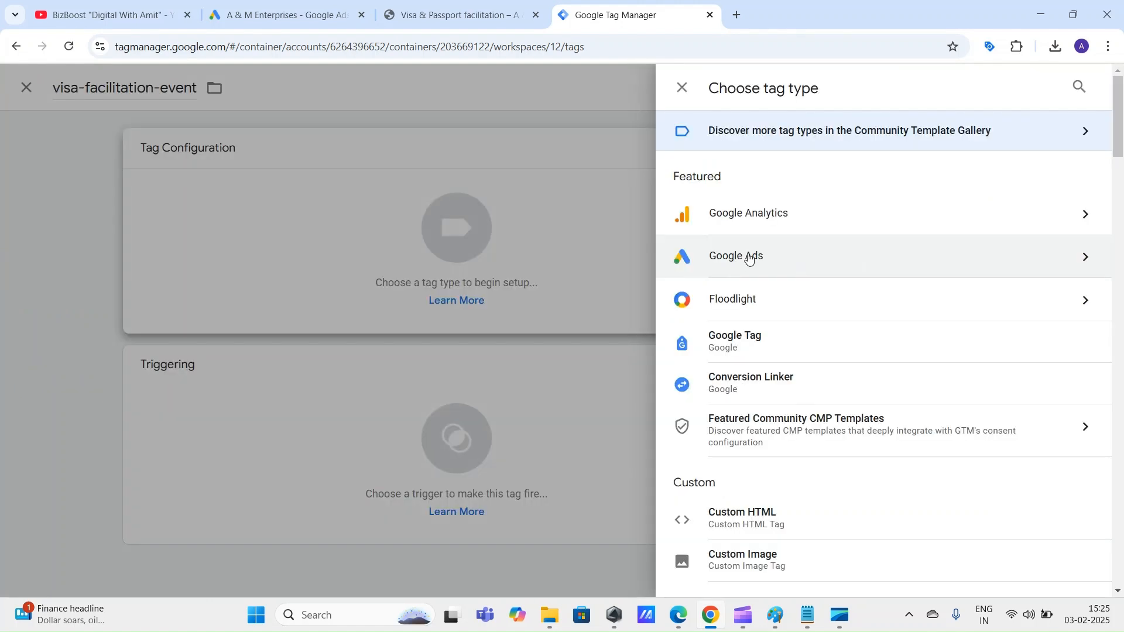
{"action": "left_click", "coordinate": [745, 261]}
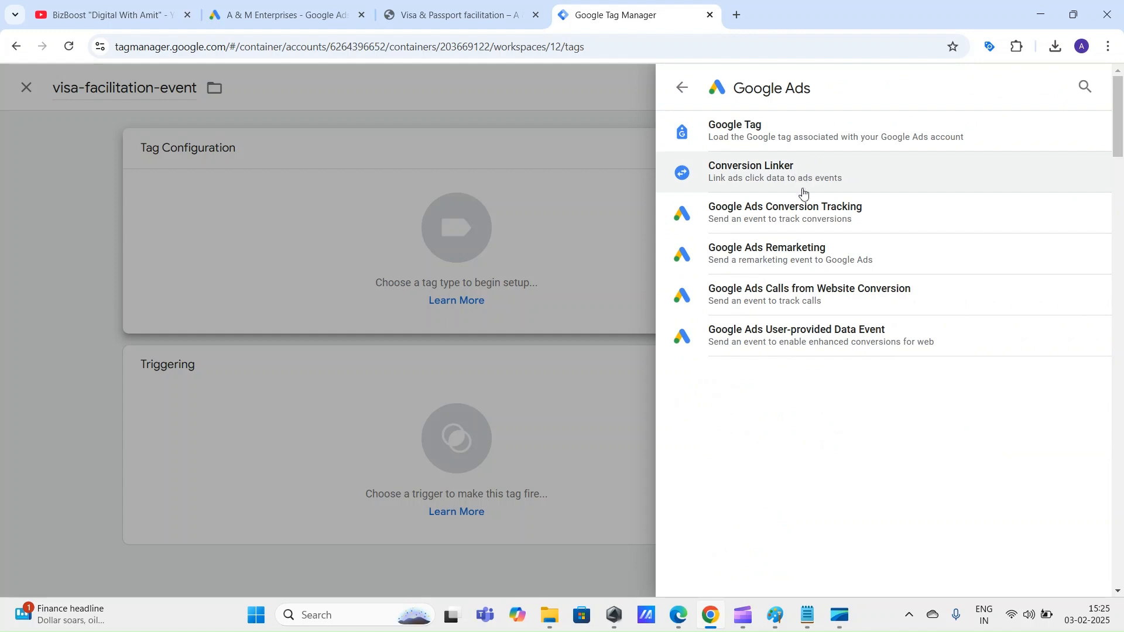
{"action": "left_click", "coordinate": [803, 218]}
Copy the conversion ID from the Google Ads instructions into the tag's Conversion ID in Tag Manager
{"action": "left_click", "coordinate": [394, 357]}
{"action": "left_click", "coordinate": [416, 300]}
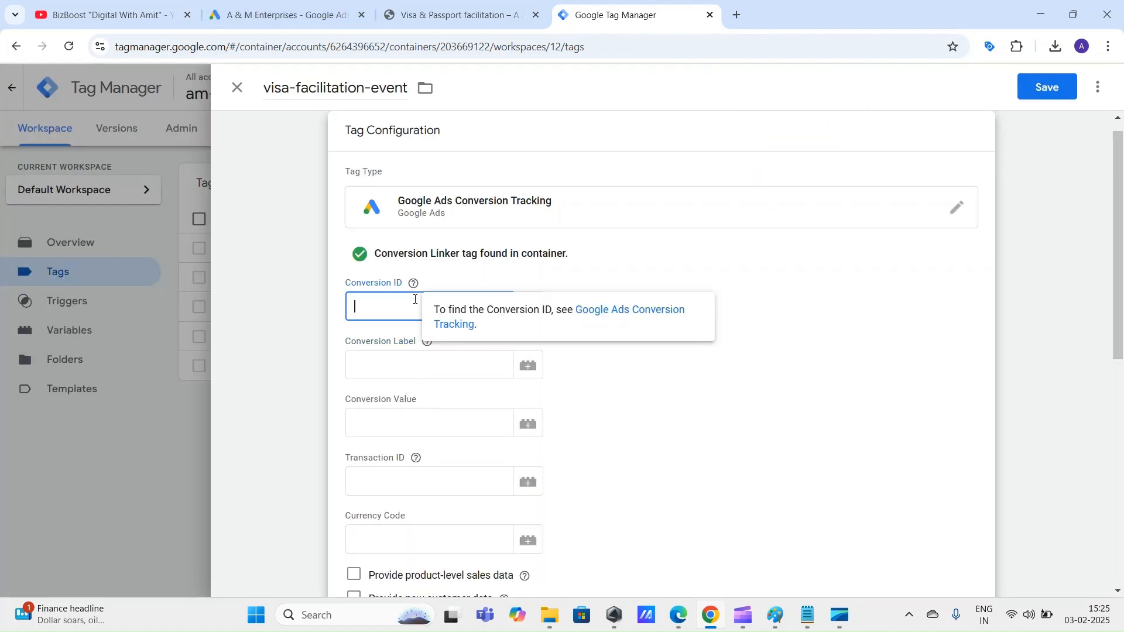
{"action": "left_click", "coordinate": [424, 339]}
{"action": "left_click", "coordinate": [412, 310]}
{"action": "left_click", "coordinate": [346, 15]}
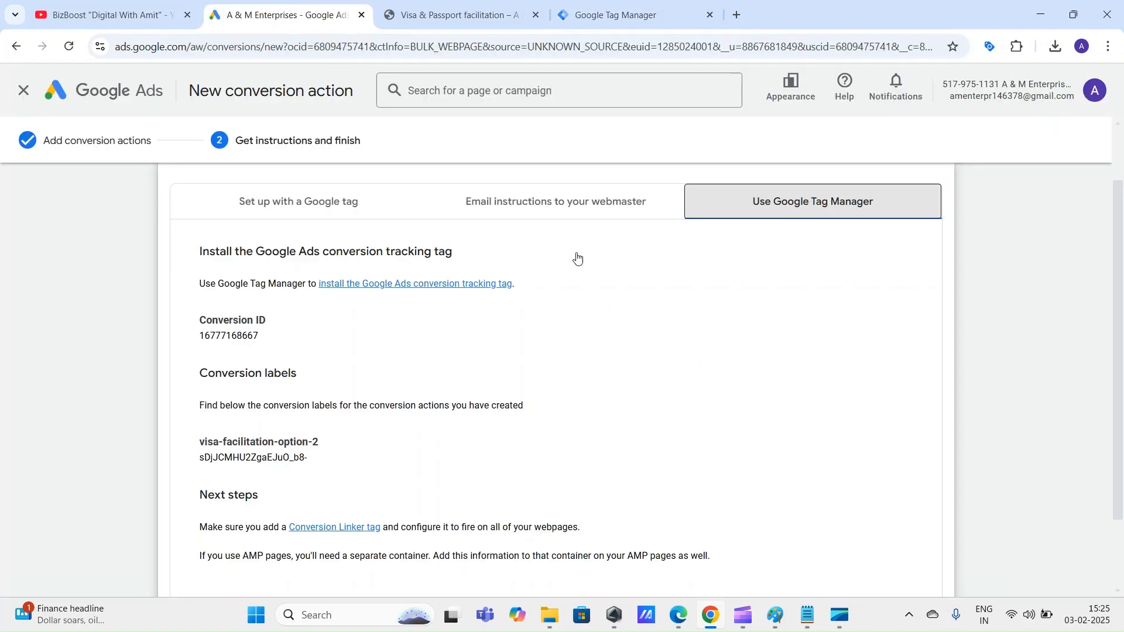
{"action": "double_click", "coordinate": [234, 333]}
{"action": "key", "text": "ctrl+c"}
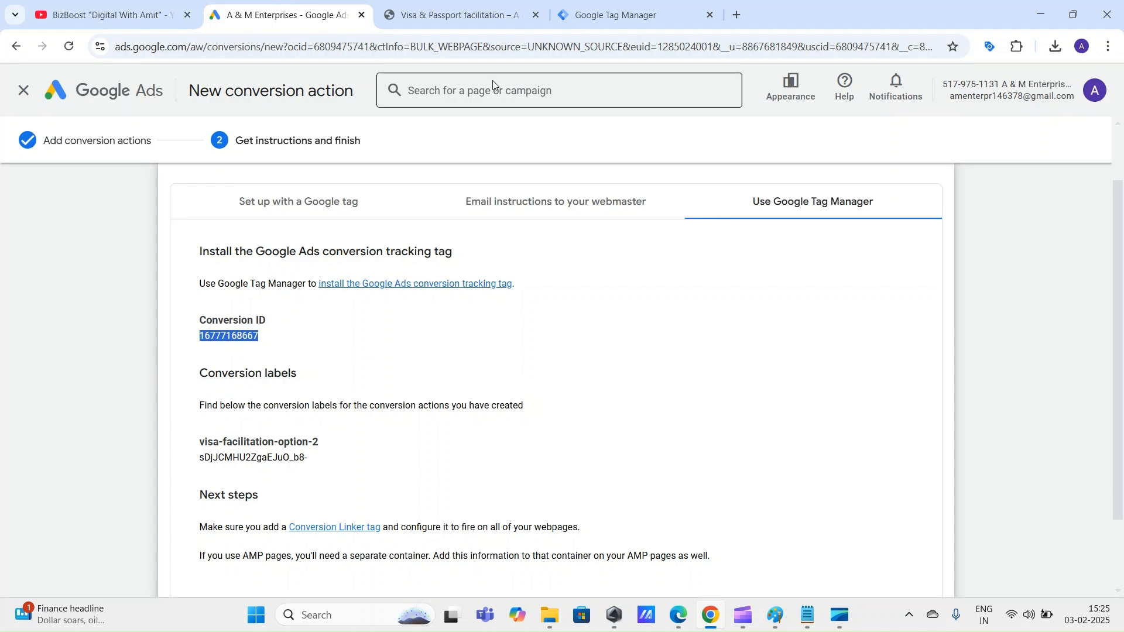
{"action": "left_click", "coordinate": [615, 14]}
{"action": "key", "text": "ctrl+v"}
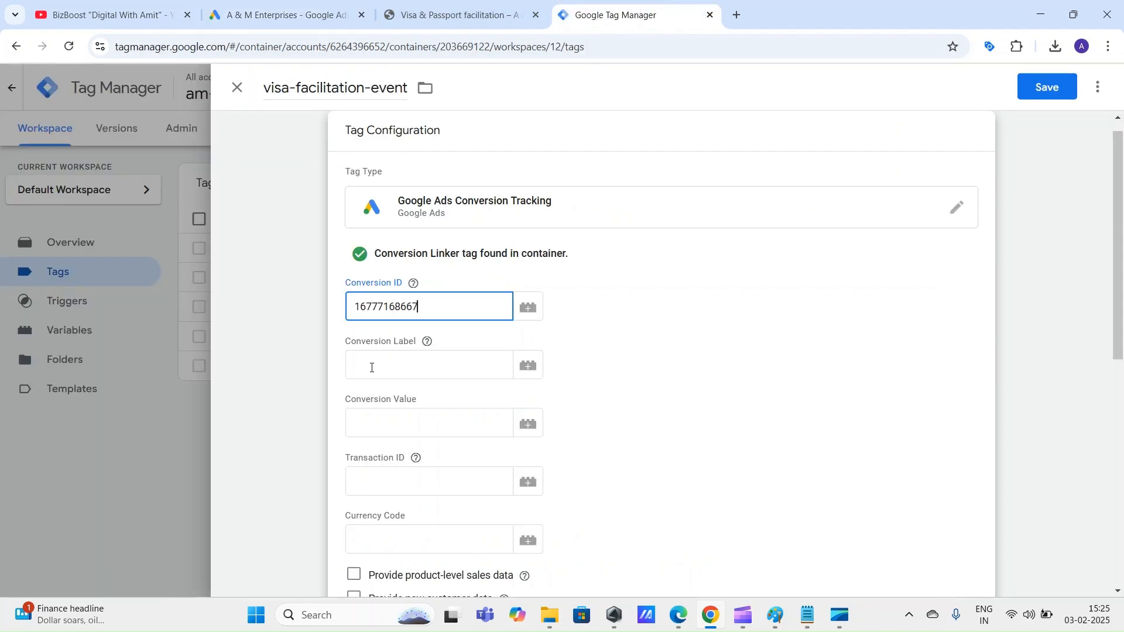
Copy the visa-facilitation-option-2 conversion label from Google Ads into the tag's Conversion Label in Tag Manager
{"action": "left_click", "coordinate": [420, 356]}
{"action": "left_click", "coordinate": [281, 14]}
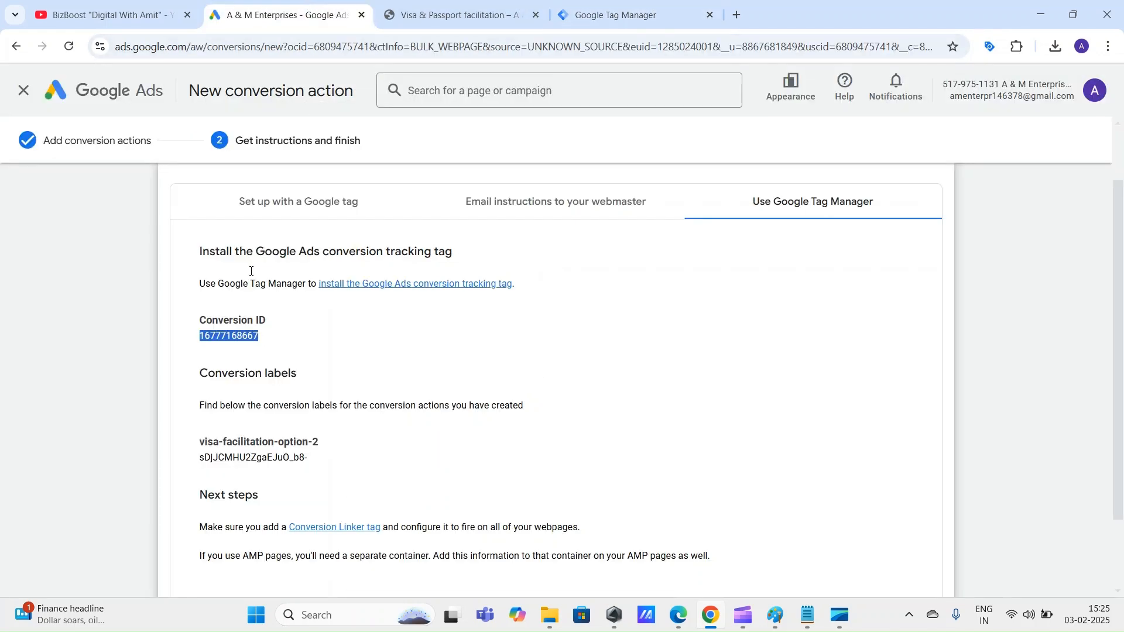
{"action": "scroll", "coordinate": [289, 276], "scroll_direction": "down", "scroll_amount": 3}
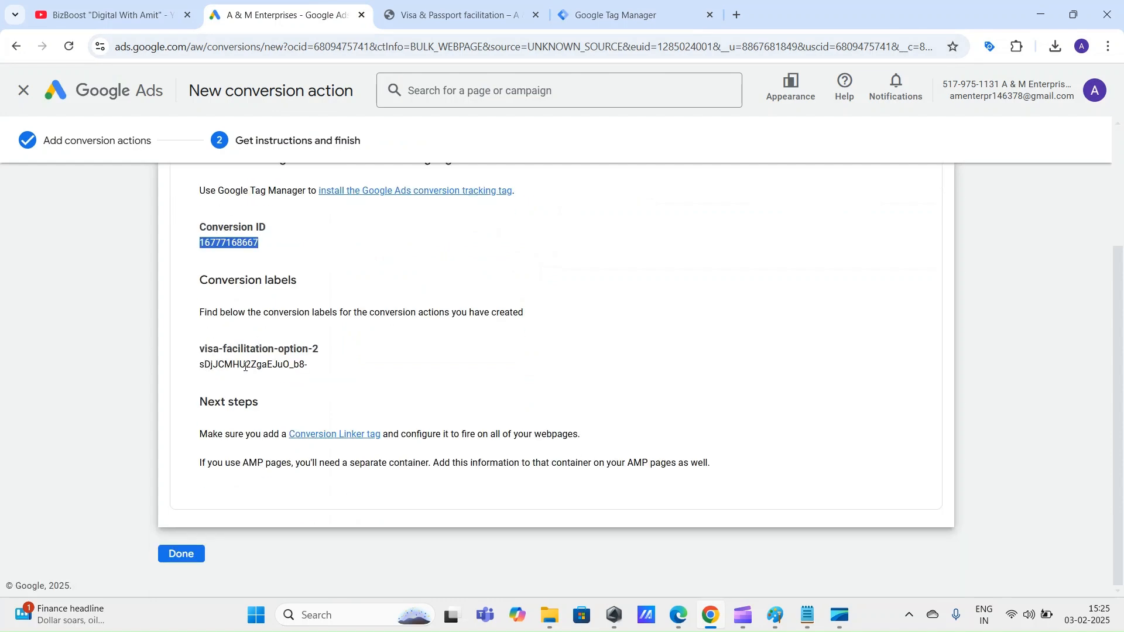
{"action": "triple_click", "coordinate": [246, 366]}
{"action": "key", "text": "ctrl+c"}
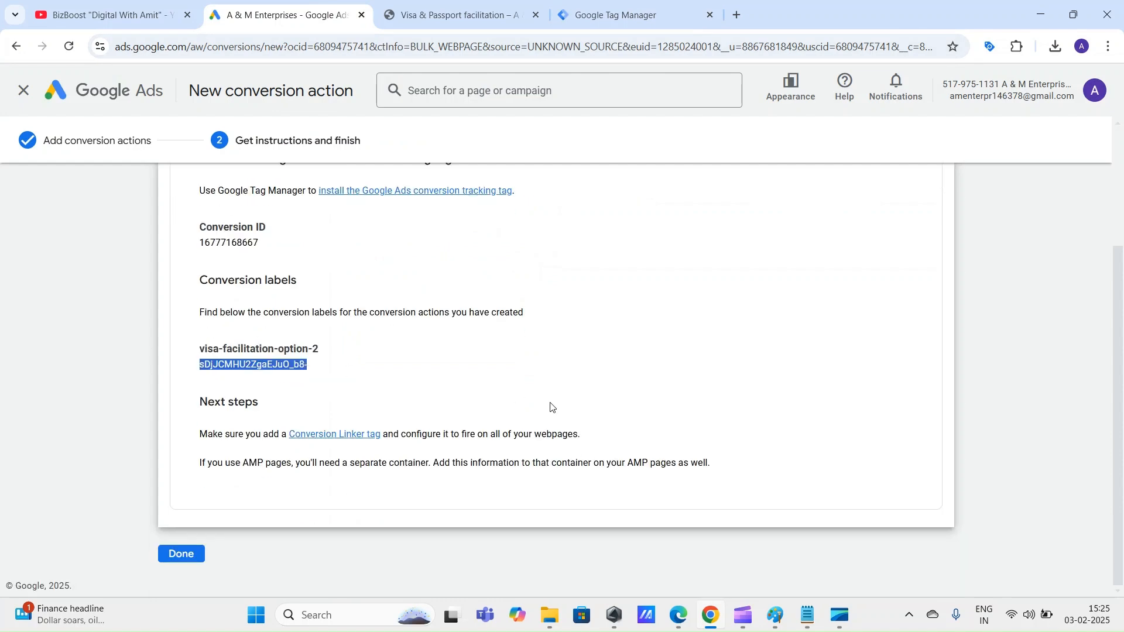
{"action": "left_click", "coordinate": [615, 15]}
{"action": "key", "text": "ctrl+v"}
{"action": "left_click", "coordinate": [329, 508]}
{"action": "left_click", "coordinate": [671, 465]}
{"action": "key", "text": "Escape"}
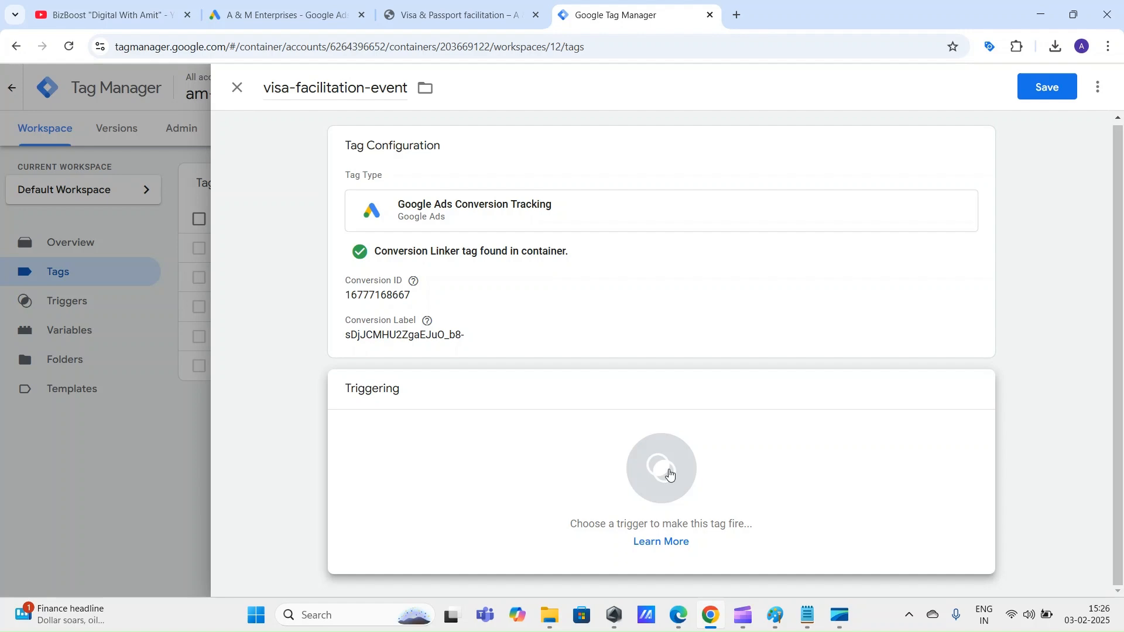
Check the URL of the visa-passport-facilitation page on the website, and return to the tag in Tag Manager
{"action": "left_click", "coordinate": [457, 14]}
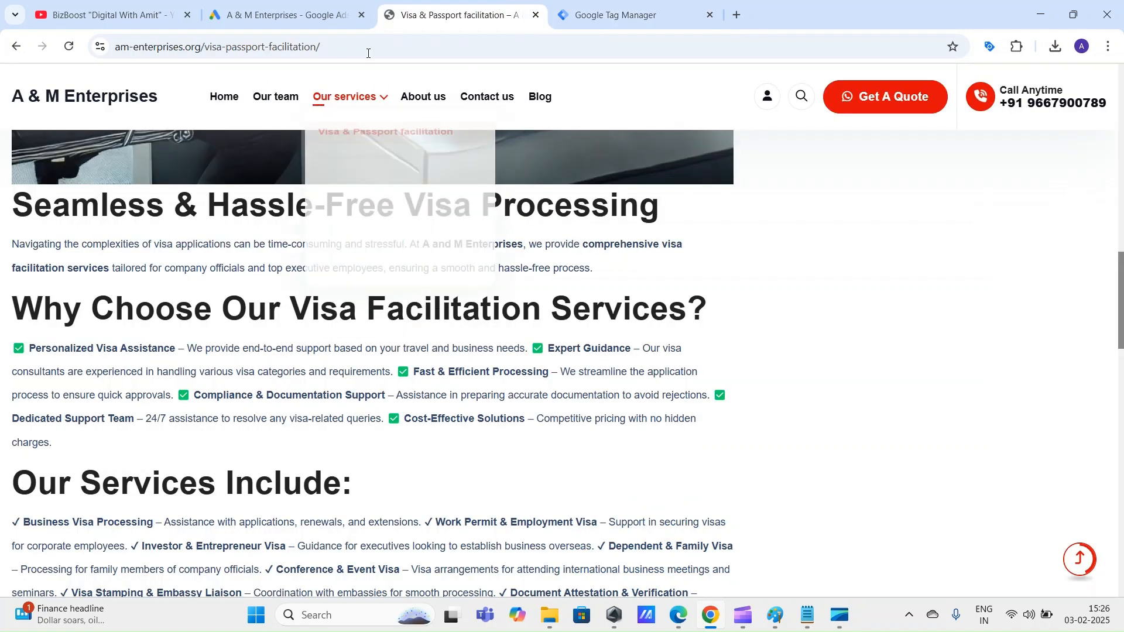
{"action": "left_click", "coordinate": [406, 46]}
{"action": "left_click", "coordinate": [949, 289]}
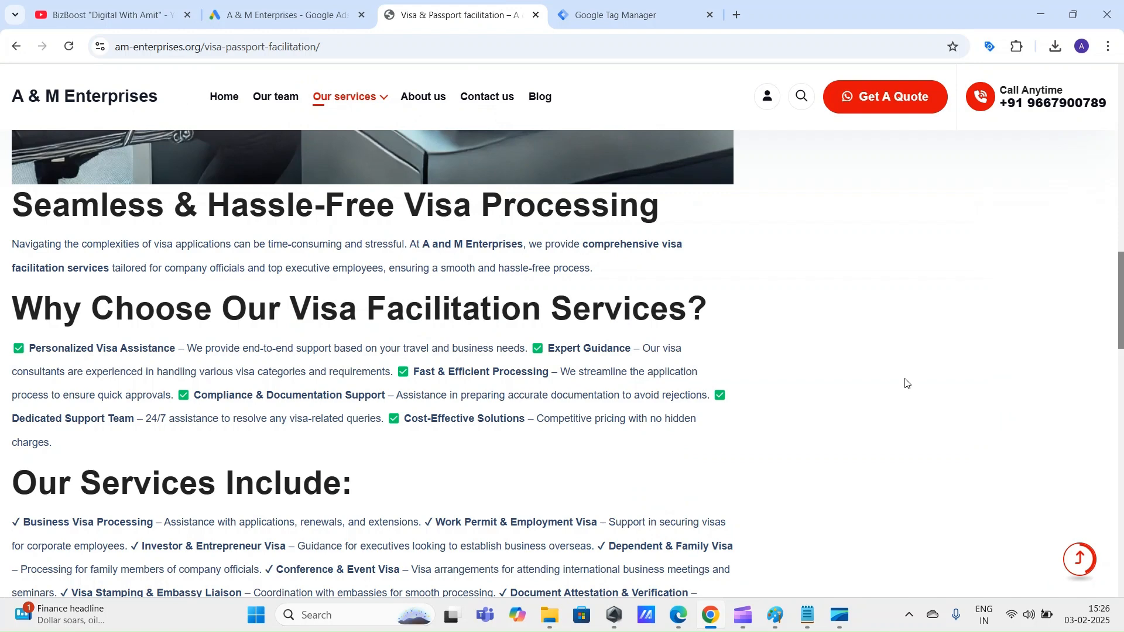
{"action": "left_click", "coordinate": [624, 5]}
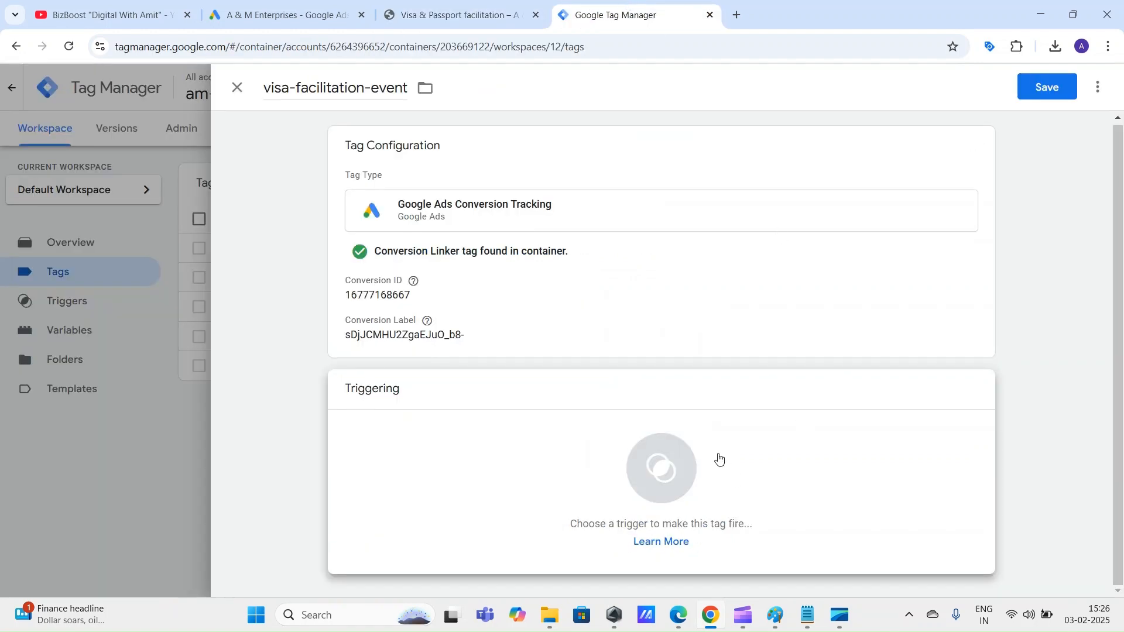
{"action": "left_click", "coordinate": [667, 482]}
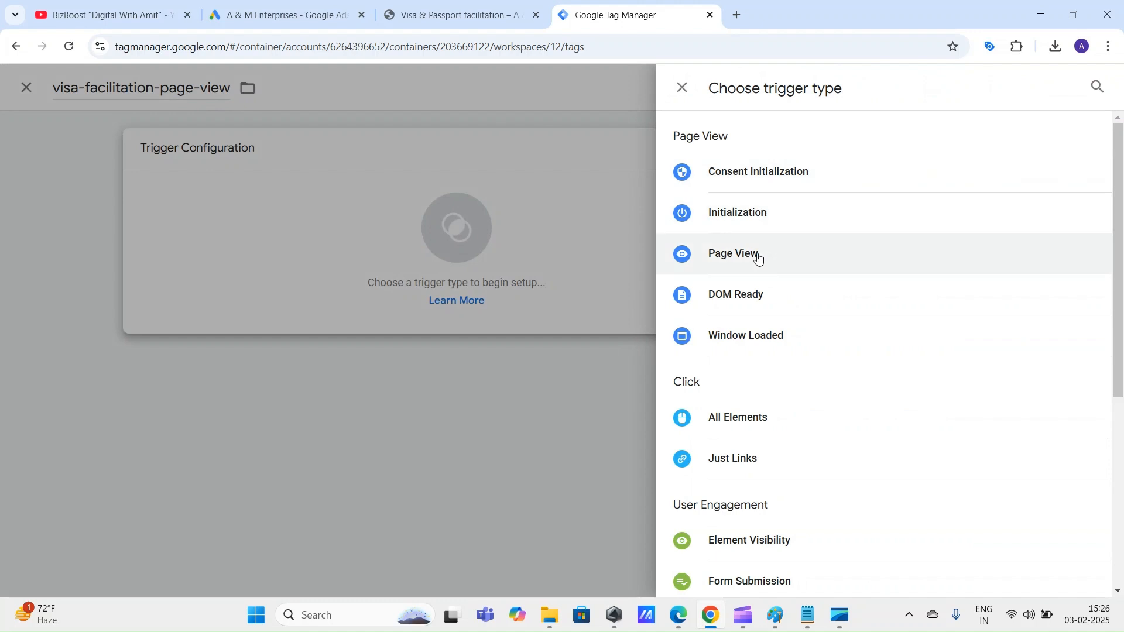
{"action": "left_click", "coordinate": [759, 259]}
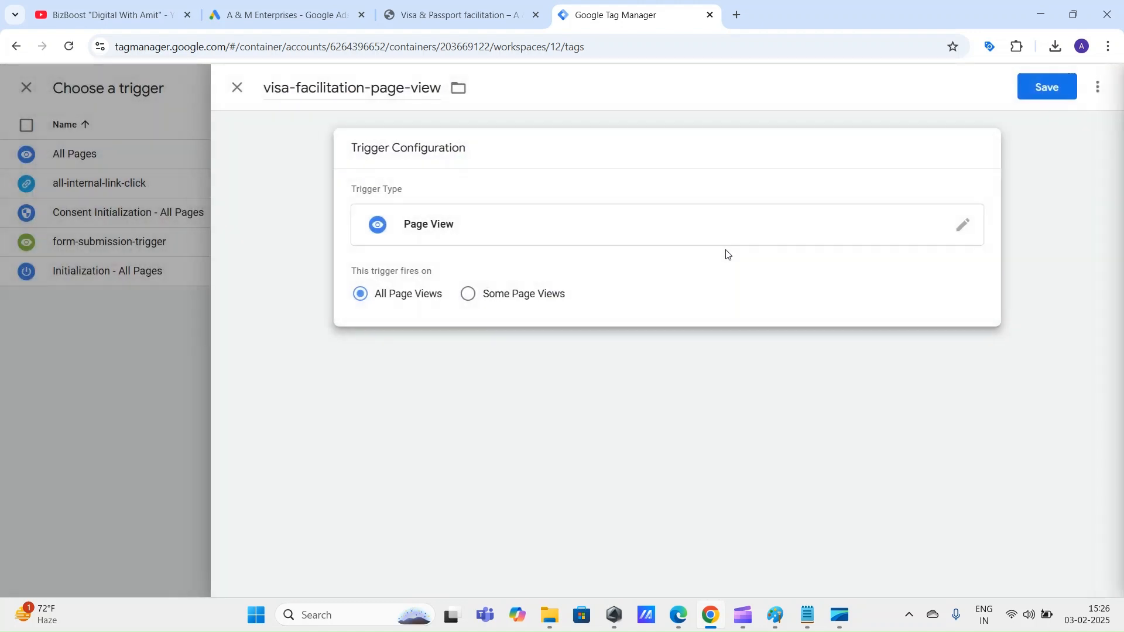
{"action": "left_click", "coordinate": [471, 296]}
{"action": "left_click", "coordinate": [478, 354]}
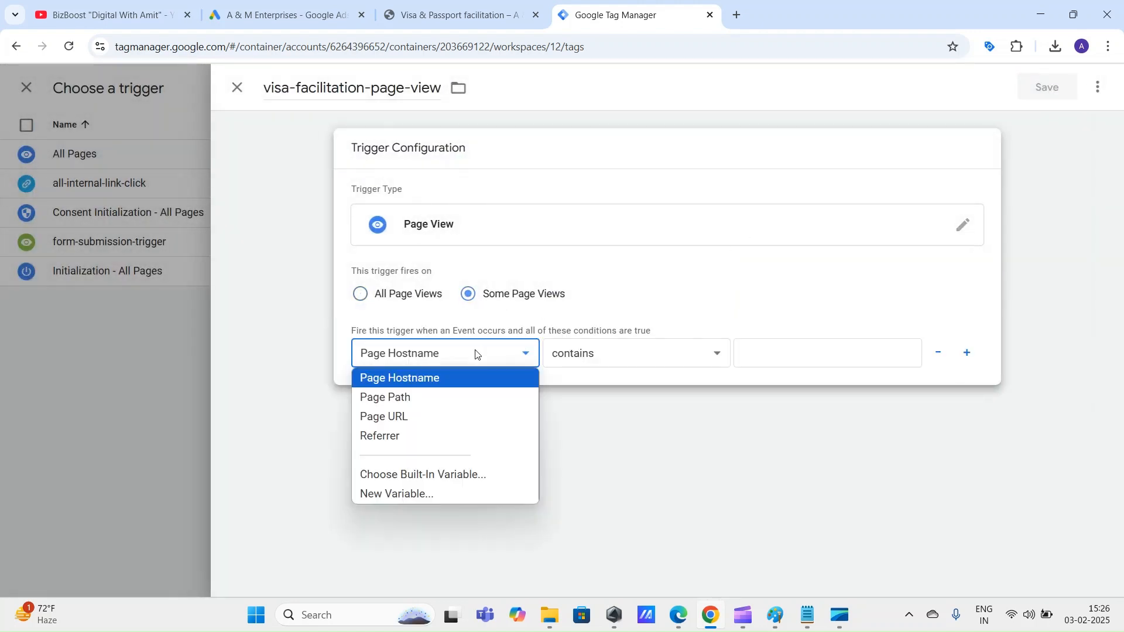
{"action": "left_click", "coordinate": [422, 413]}
{"action": "left_click", "coordinate": [615, 356]}
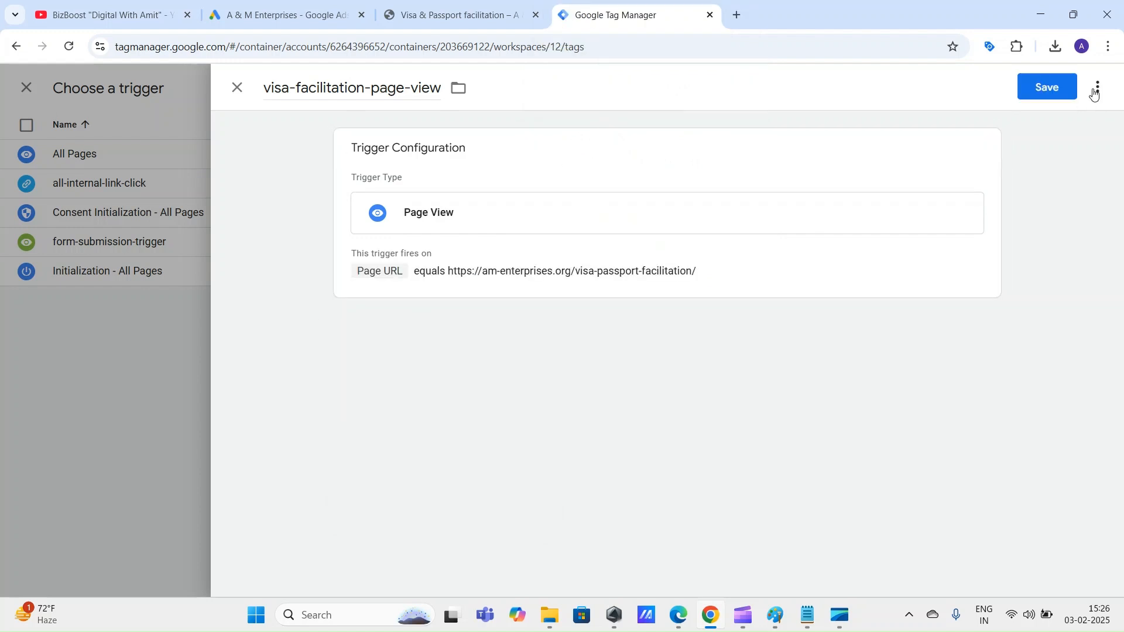
{"action": "left_click", "coordinate": [1044, 95]}
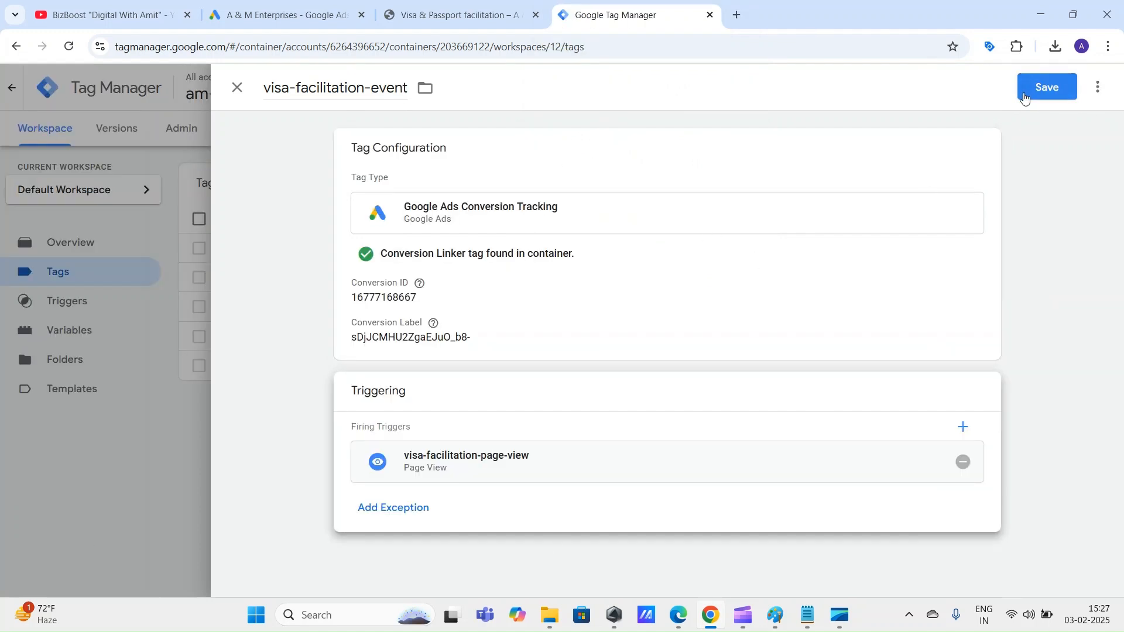
Save the visa-facilitation-event tag and publish the workspace changes to the Live environment without a version name or description
{"action": "left_click", "coordinate": [1022, 99]}
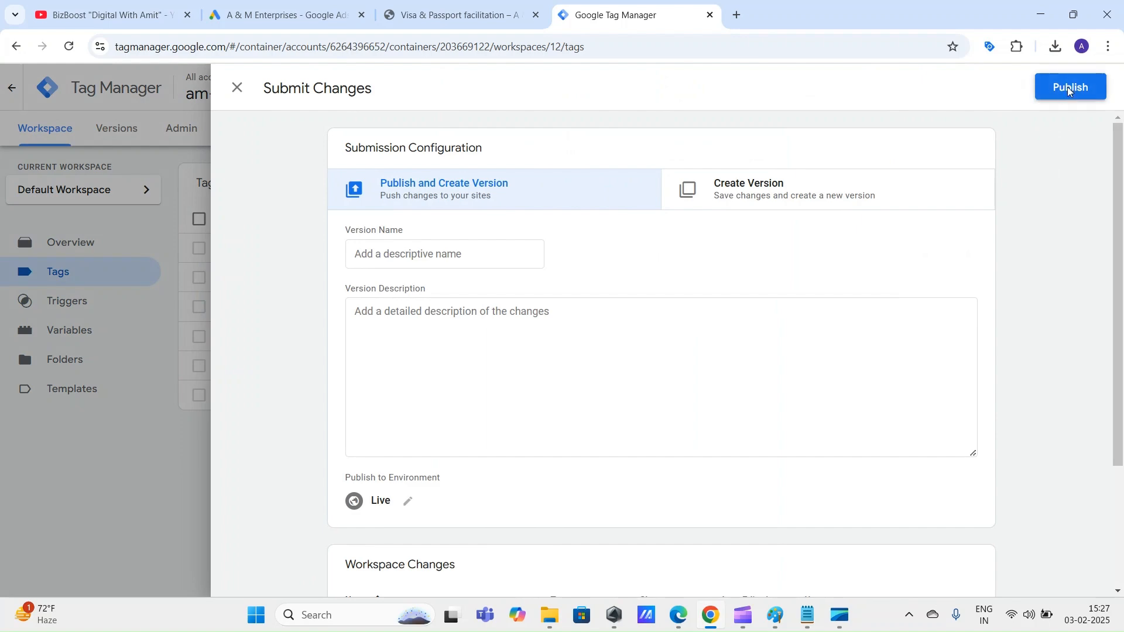
{"action": "left_click", "coordinate": [1067, 86]}
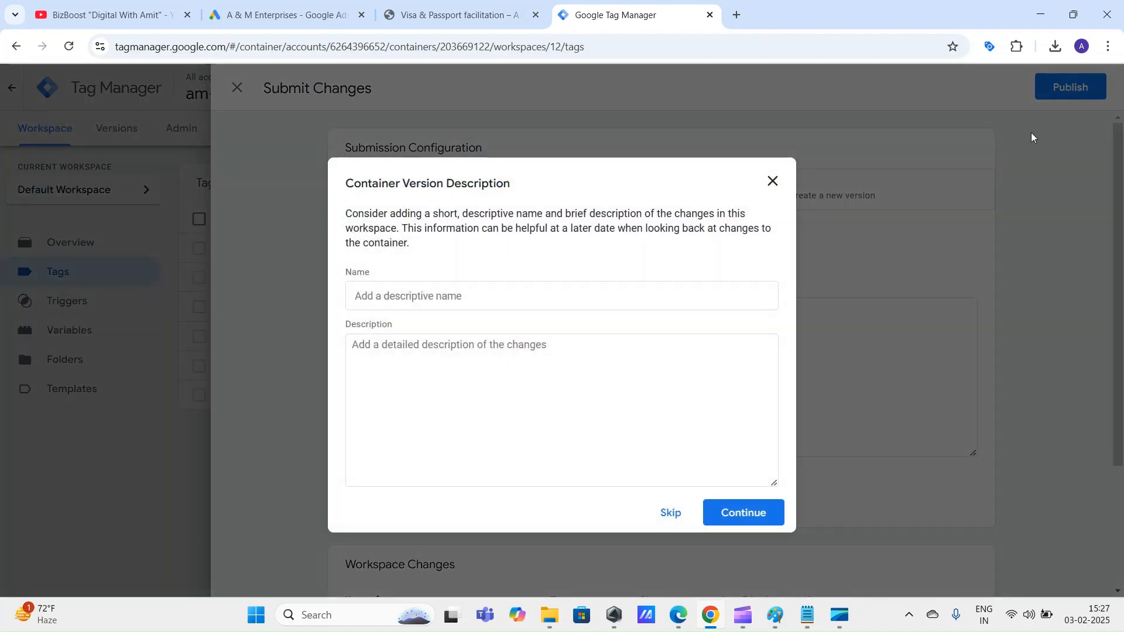
{"action": "left_click", "coordinate": [740, 512]}
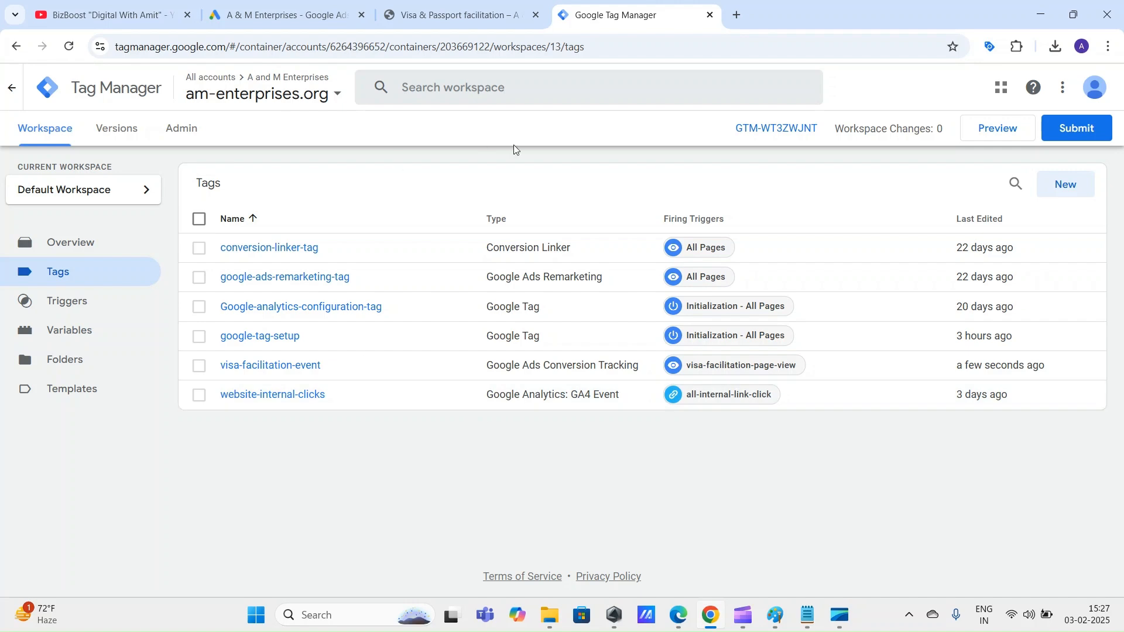
Review the visa-passport-facilitation page on the website up to its header
{"action": "left_click", "coordinate": [462, 2]}
{"action": "scroll", "coordinate": [673, 315], "scroll_direction": "up", "scroll_amount": 5}
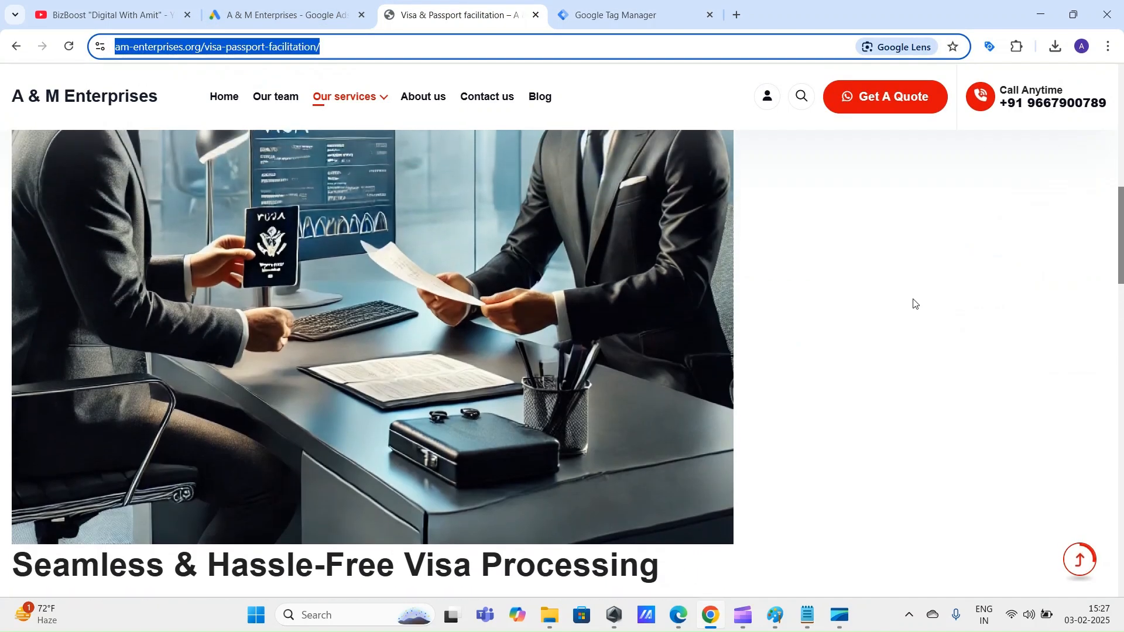
{"action": "left_click", "coordinate": [915, 303]}
{"action": "scroll", "coordinate": [916, 303], "scroll_direction": "up", "scroll_amount": 12}
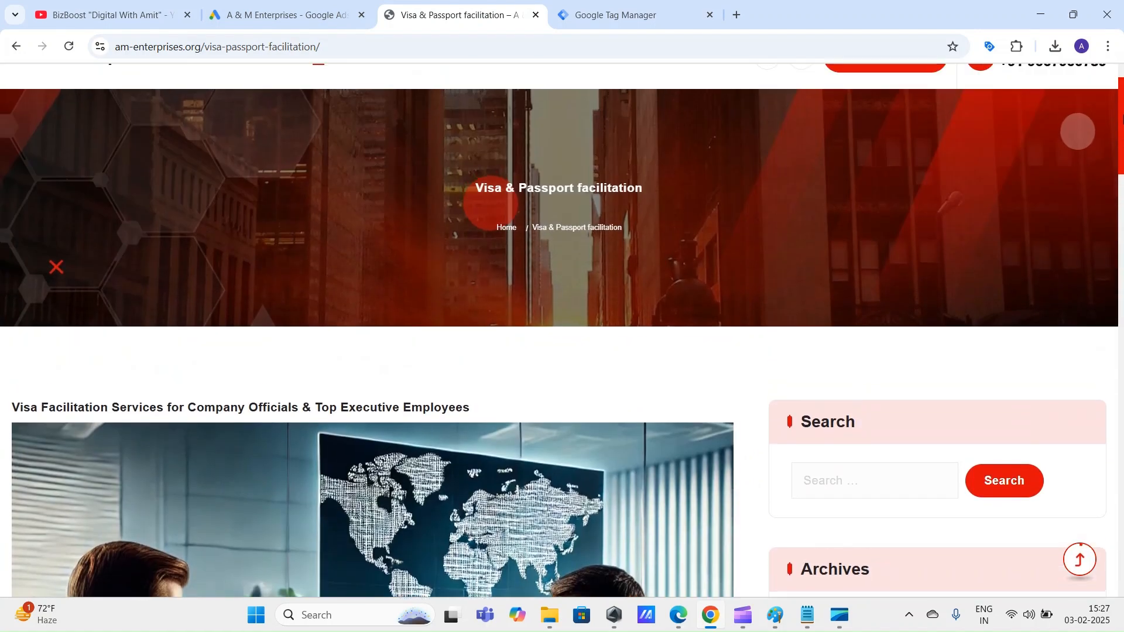
{"action": "scroll", "coordinate": [916, 304], "scroll_direction": "up", "scroll_amount": 2}
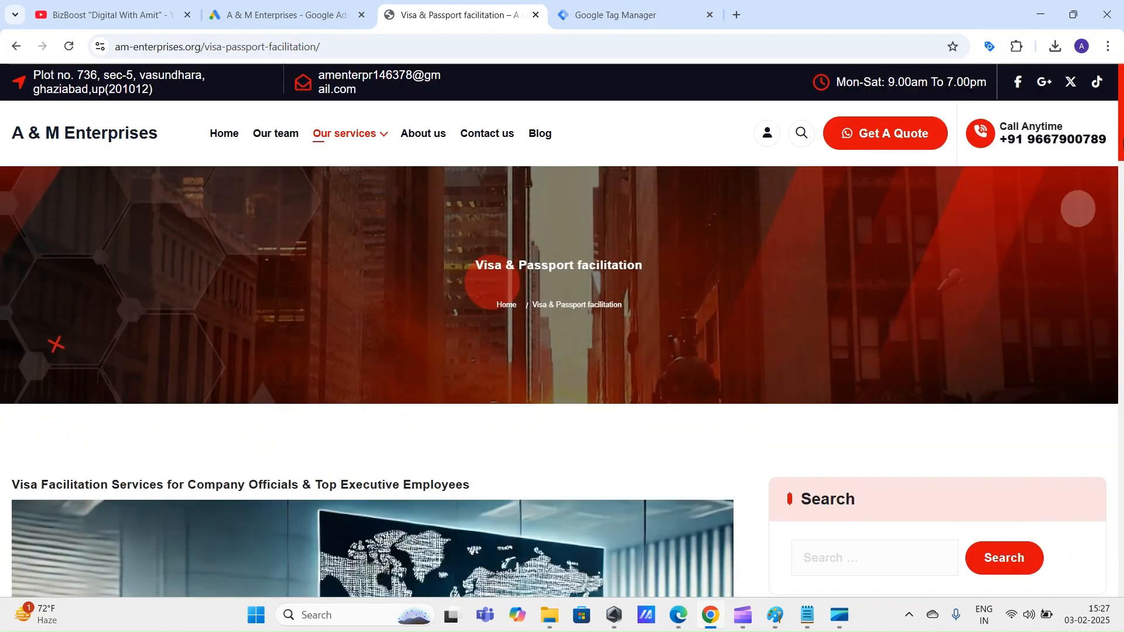
Finish the new conversion action in Google Ads and check the status of visa-facilitation-option-2 under the Page view goal
{"action": "left_click", "coordinate": [287, 14]}
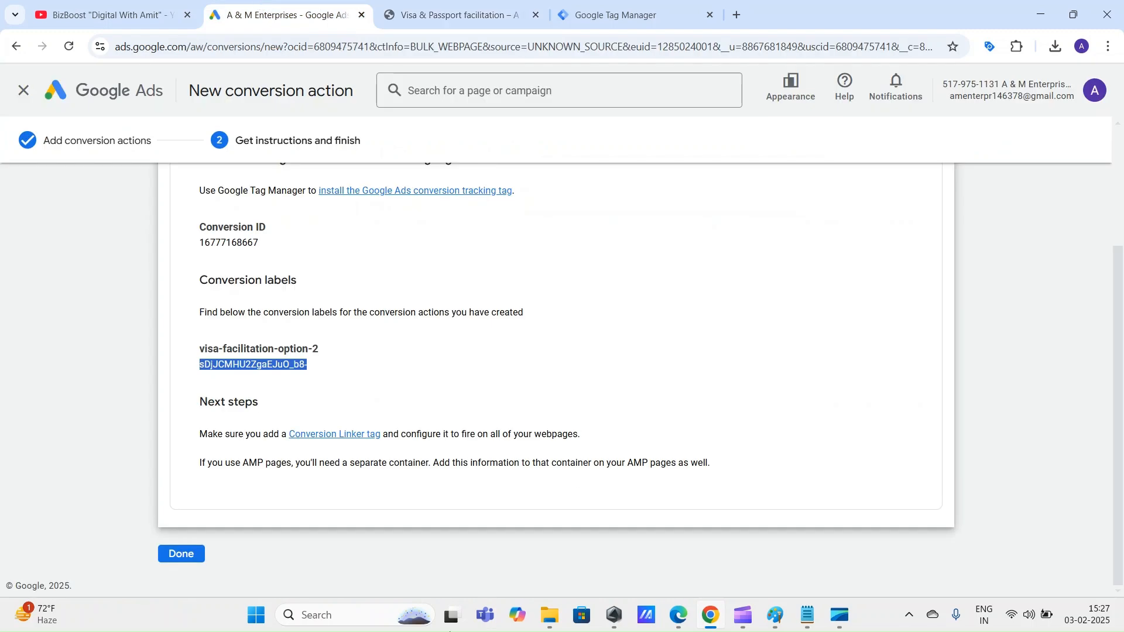
{"action": "scroll", "coordinate": [289, 477], "scroll_direction": "up", "scroll_amount": 3}
{"action": "scroll", "coordinate": [293, 475], "scroll_direction": "down", "scroll_amount": 1}
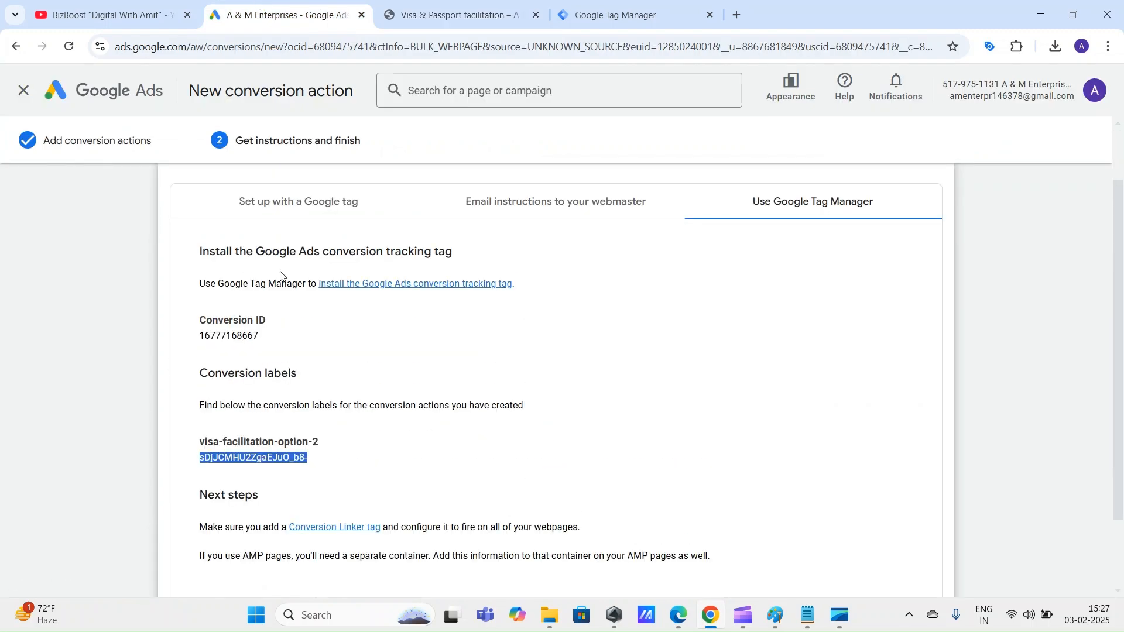
{"action": "scroll", "coordinate": [319, 328], "scroll_direction": "down", "scroll_amount": 2}
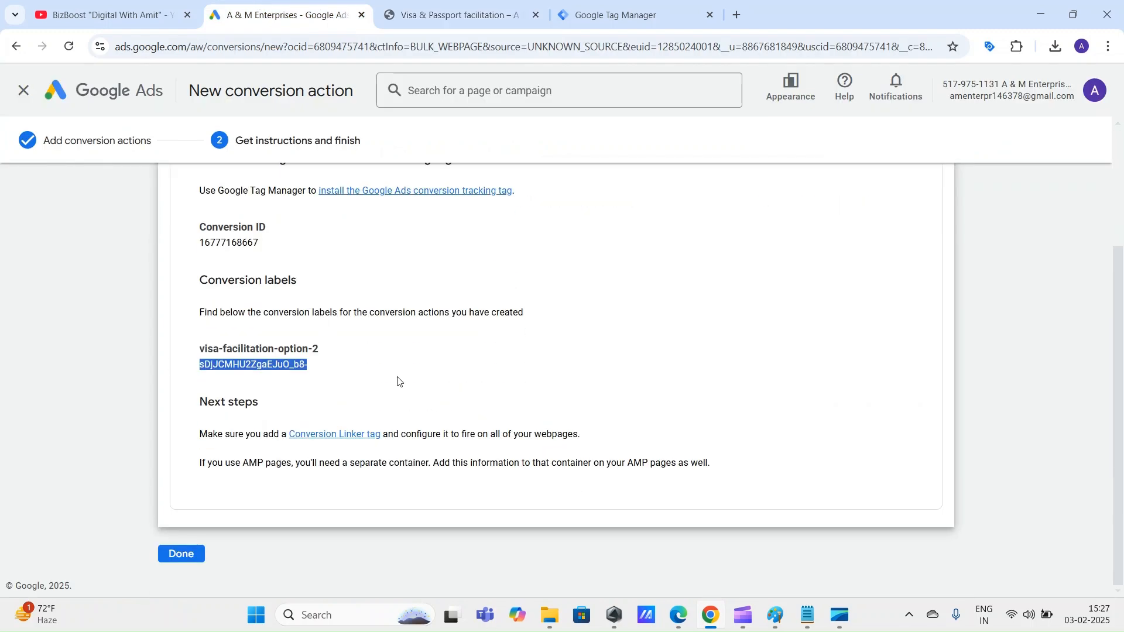
{"action": "left_click", "coordinate": [182, 554]}
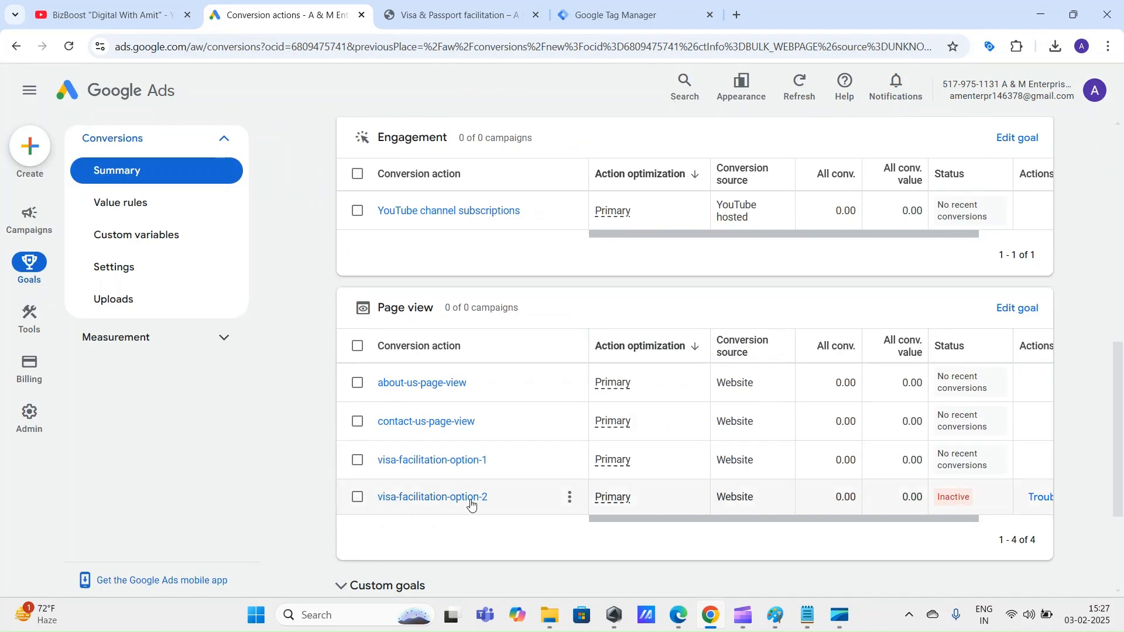
{"action": "left_click_drag", "start_coordinate": [842, 520], "coordinate": [915, 518]}
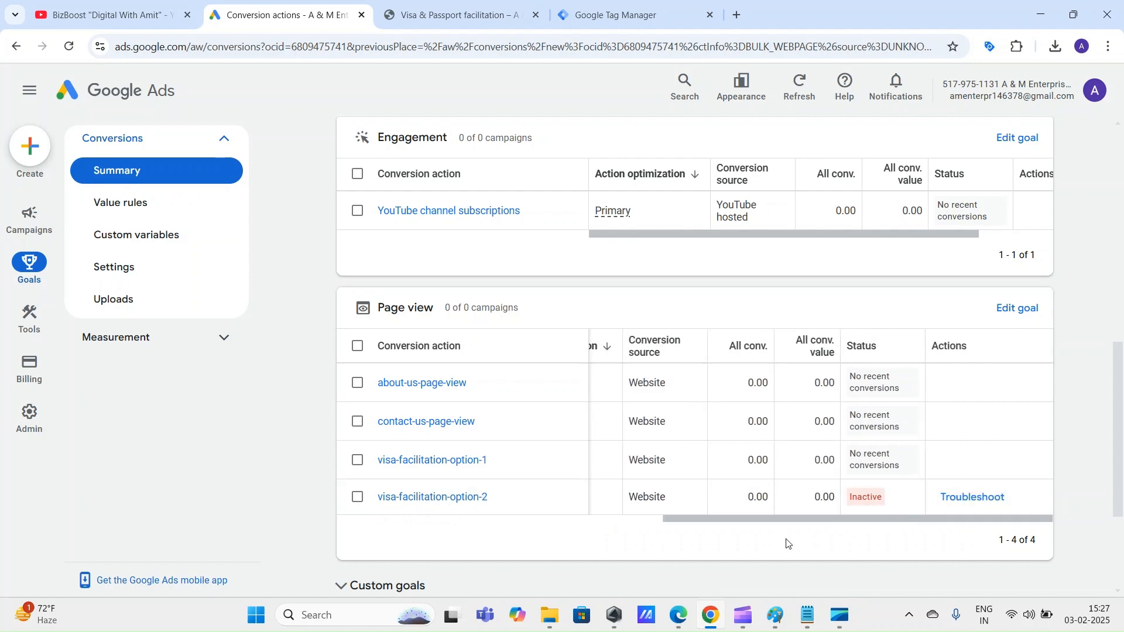
Troubleshoot visa-facilitation-option-2 with Tag Assistant by visiting the website's Visa & Passport facilitation page, and check the conversion test result
{"action": "left_click", "coordinate": [974, 498]}
{"action": "mouse_move", "coordinate": [387, 144]}
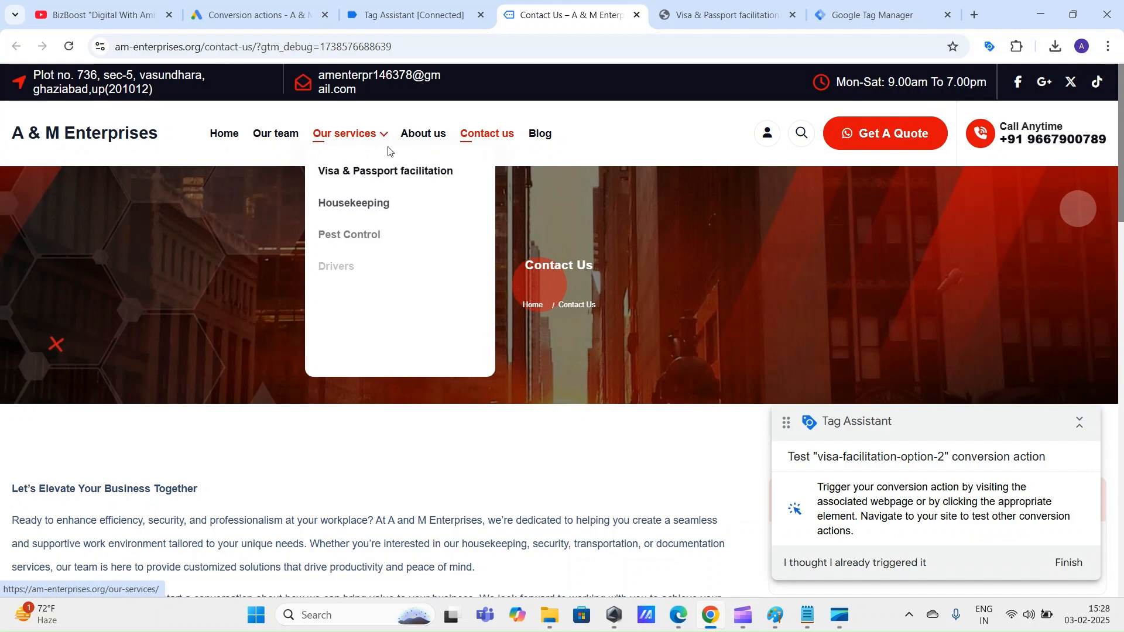
{"action": "left_click", "coordinate": [359, 176]}
{"action": "scroll", "coordinate": [326, 389], "scroll_direction": "down", "scroll_amount": 2}
{"action": "scroll", "coordinate": [326, 389], "scroll_direction": "up", "scroll_amount": 2}
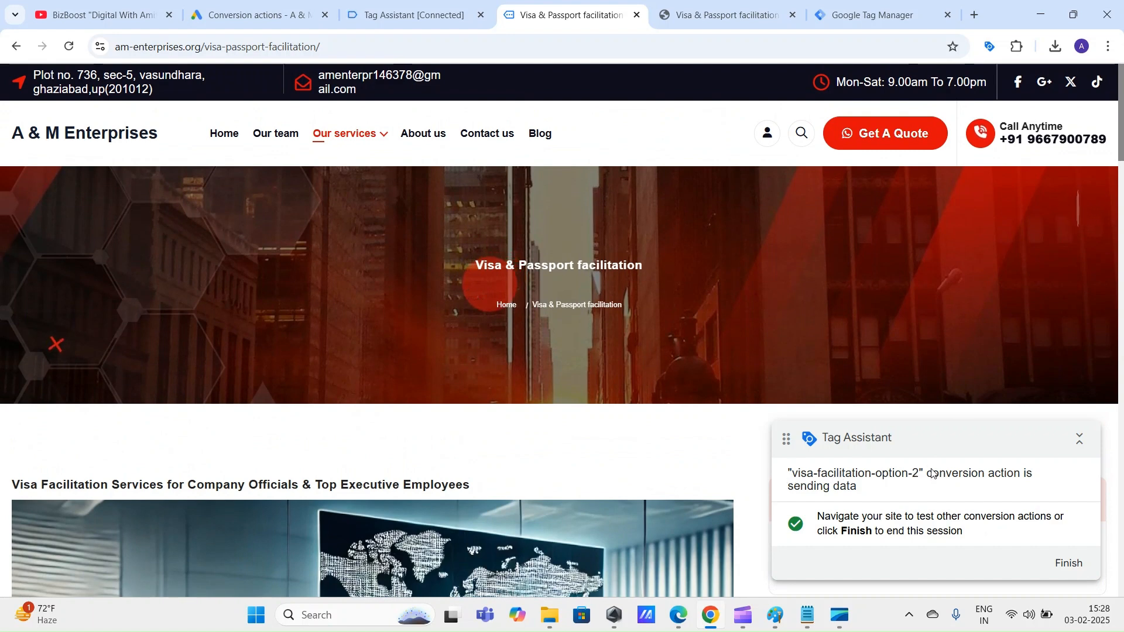
{"action": "triple_click", "coordinate": [852, 486]}
{"action": "left_click", "coordinate": [537, 409]}
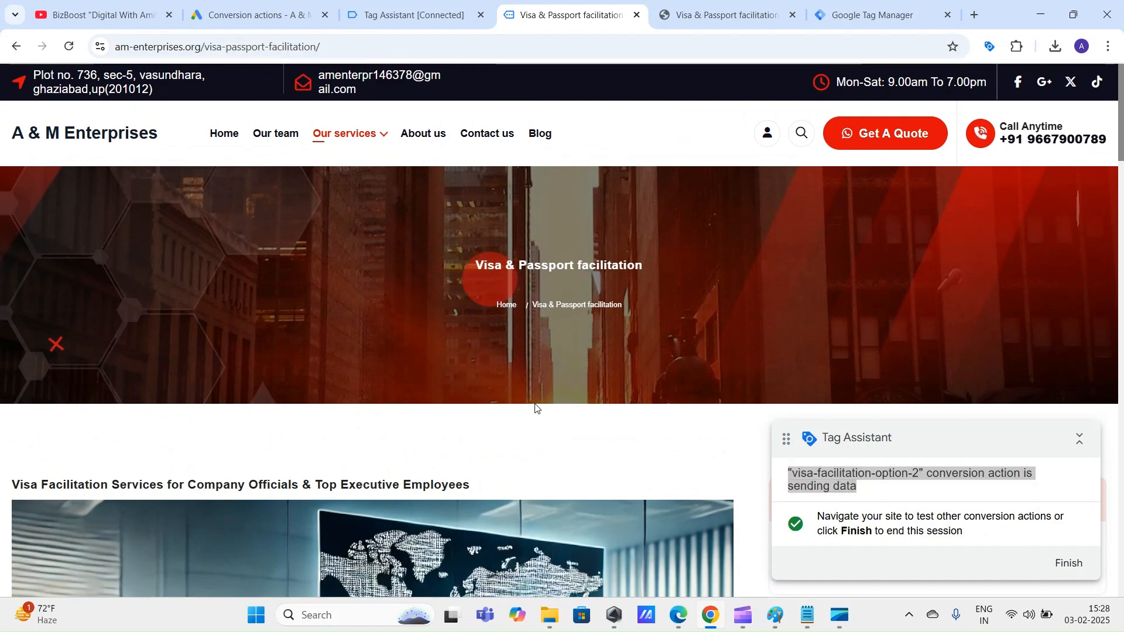
{"action": "left_click", "coordinate": [880, 484]}
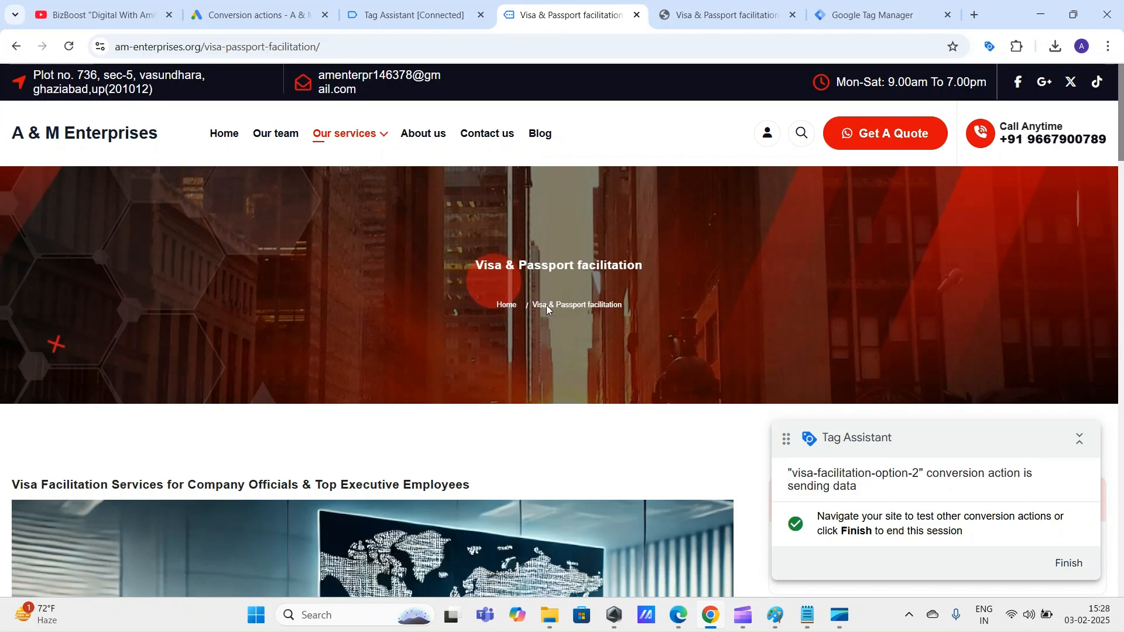
Return to the Google Ads conversion summary and review the status and optimization of the Page view conversion actions
{"action": "left_click", "coordinate": [257, 15]}
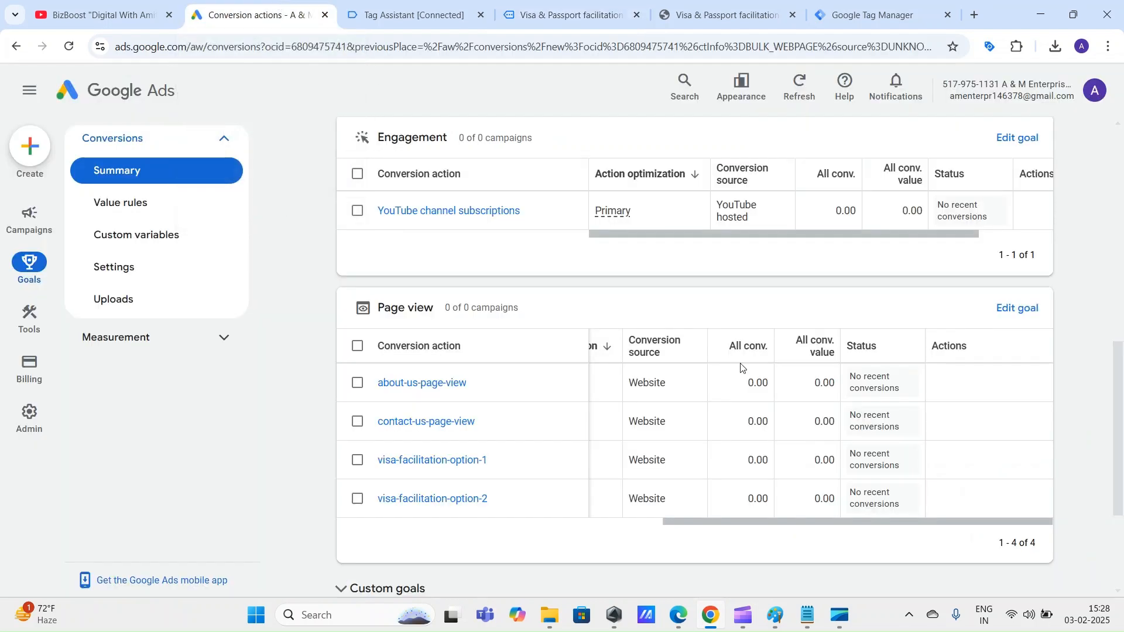
{"action": "left_click_drag", "start_coordinate": [879, 526], "coordinate": [806, 535]}
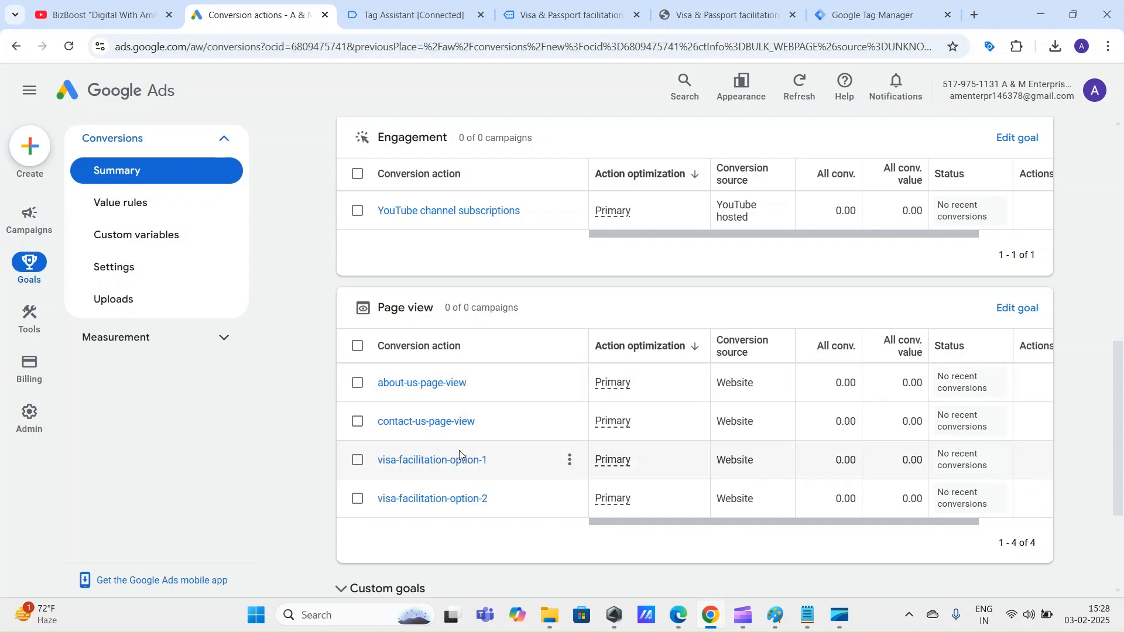
{"action": "scroll", "coordinate": [551, 442], "scroll_direction": "down", "scroll_amount": 1}
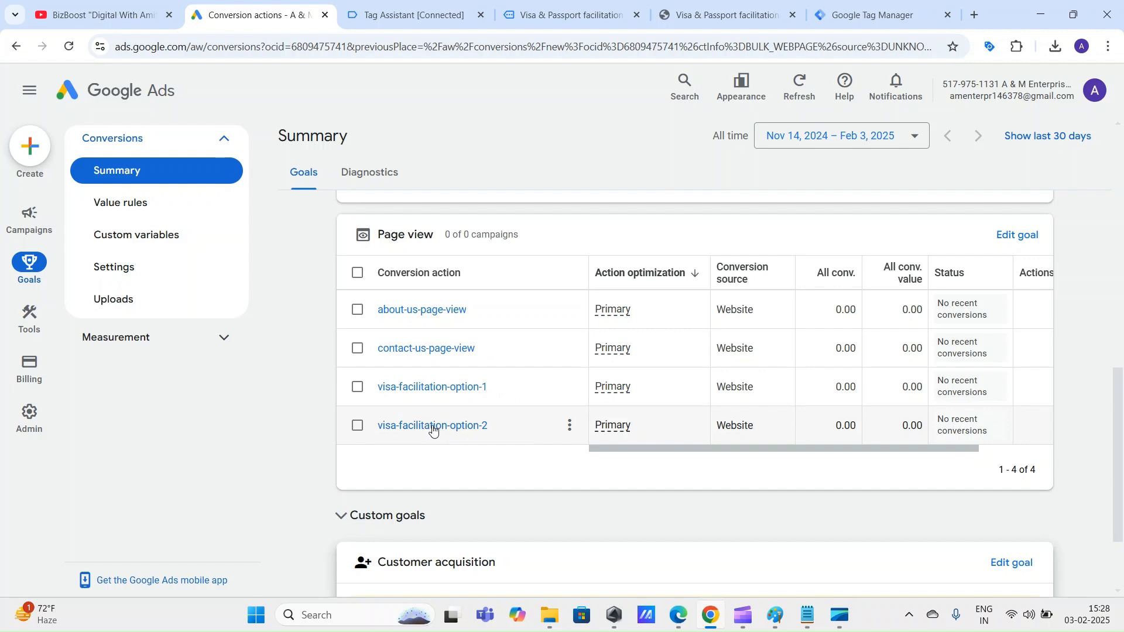
{"action": "mouse_move", "coordinate": [612, 449]}
{"action": "left_mouse_down"}
{"action": "mouse_move", "coordinate": [681, 449]}
{"action": "mouse_move", "coordinate": [629, 450]}
{"action": "left_mouse_up"}
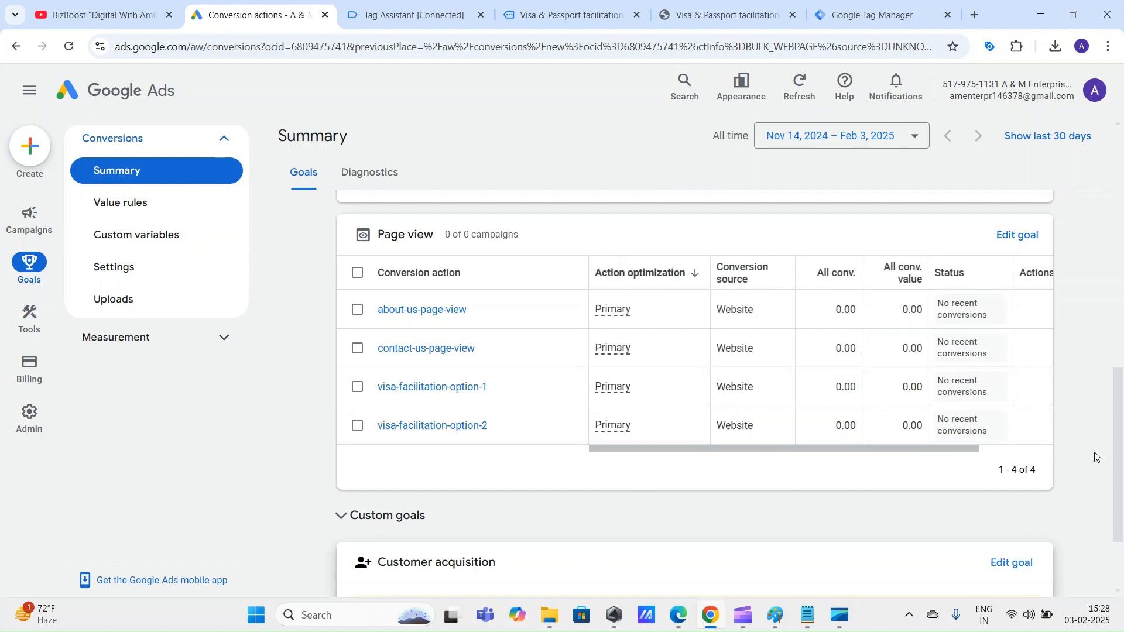
{"action": "scroll", "coordinate": [1119, 446], "scroll_direction": "up", "scroll_amount": 1}
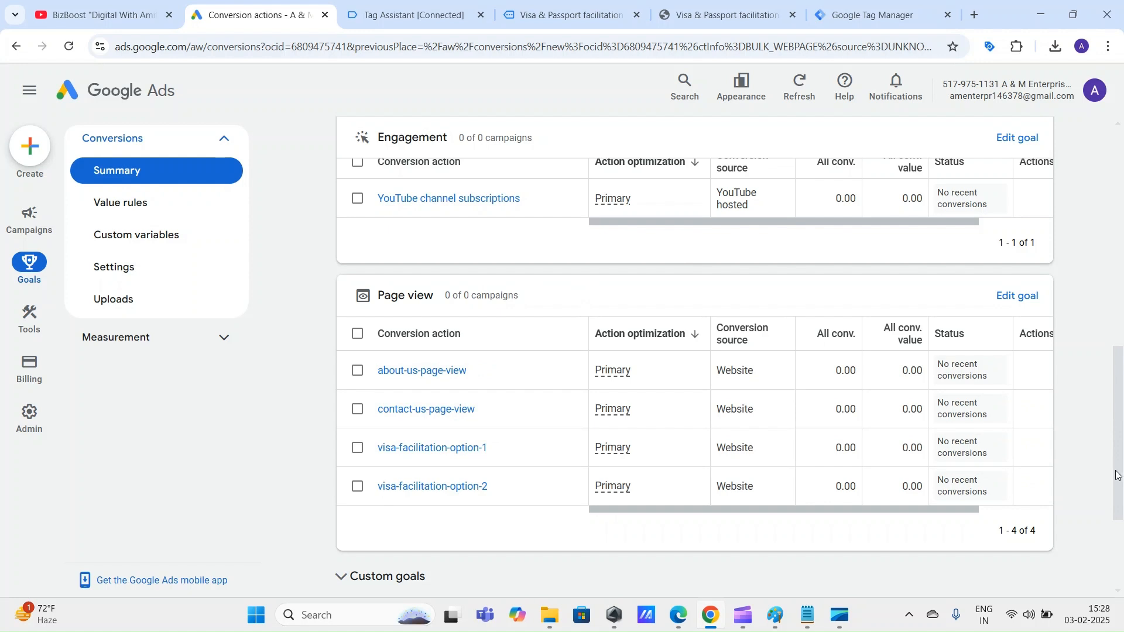
{"action": "scroll", "coordinate": [1117, 475], "scroll_direction": "down", "scroll_amount": 1}
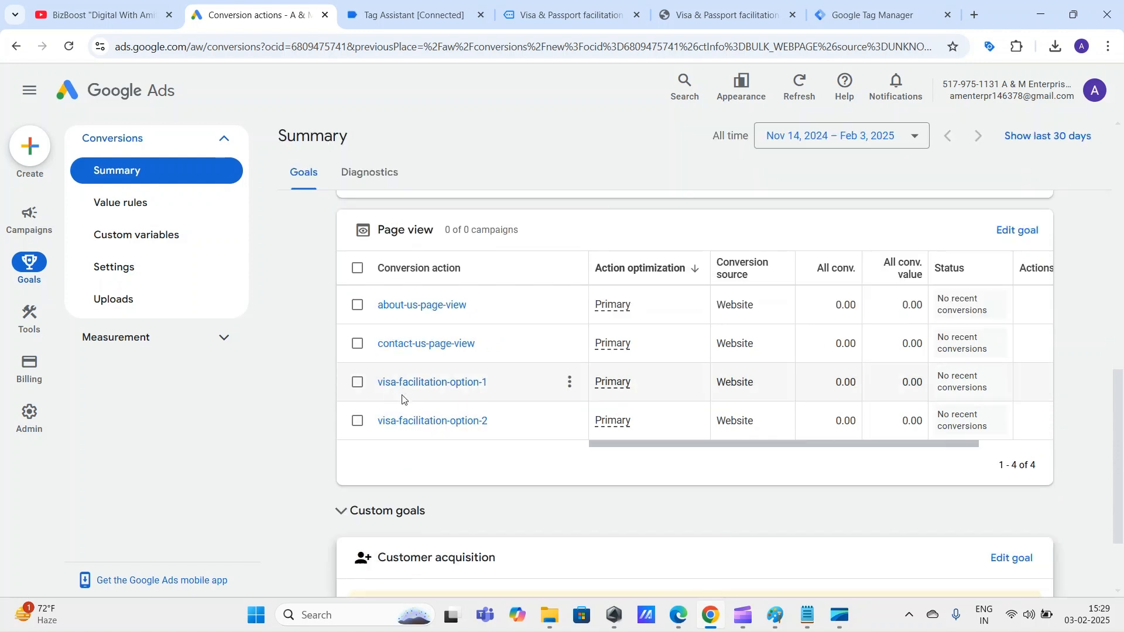
{"action": "left_click_drag", "start_coordinate": [685, 449], "coordinate": [658, 454]}
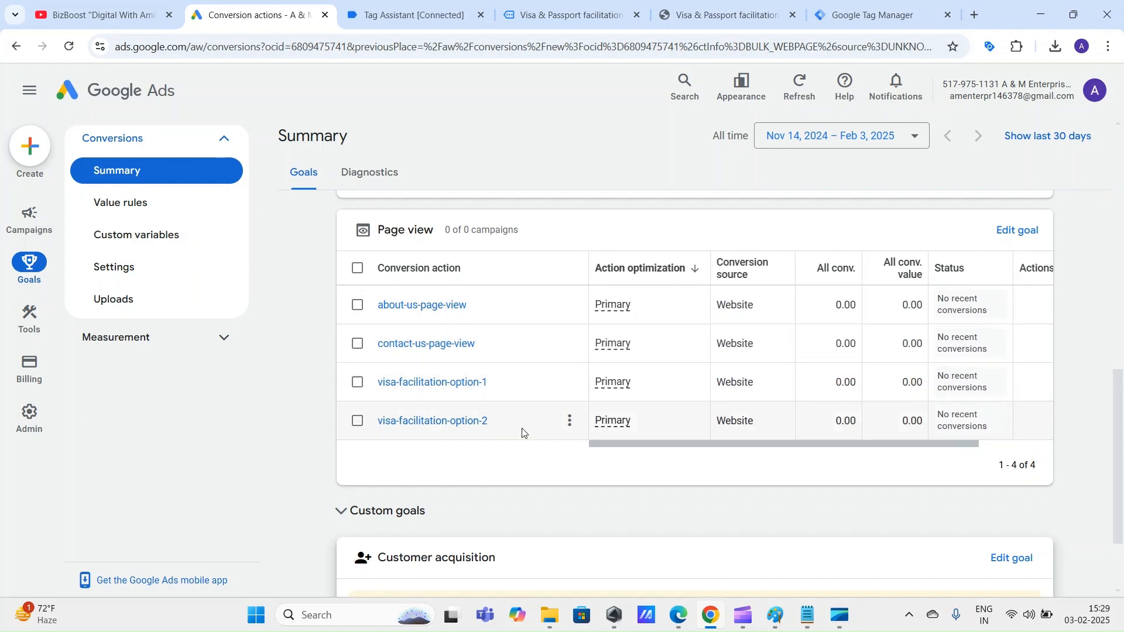